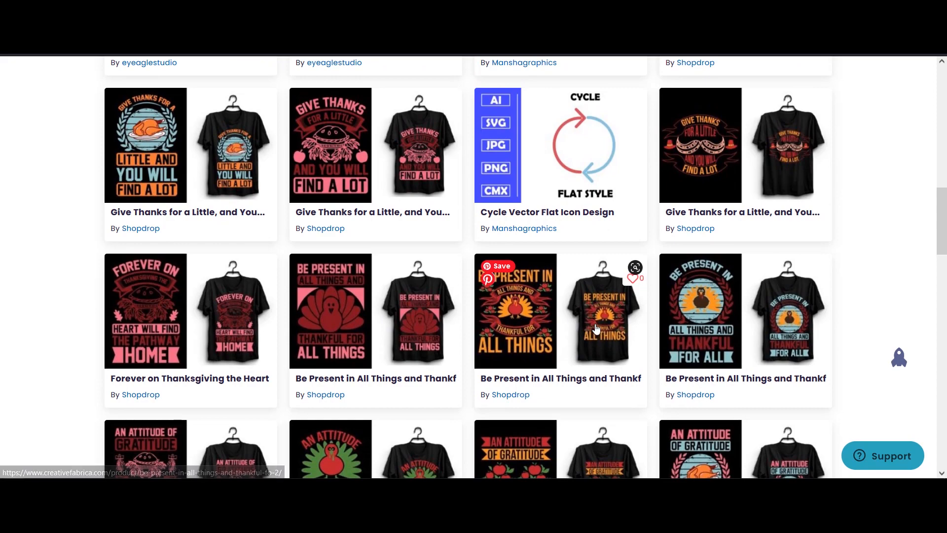
Browse the newest freebies for T-shirt designs and open one of the listings
scroll(572, 325, "down", 5)
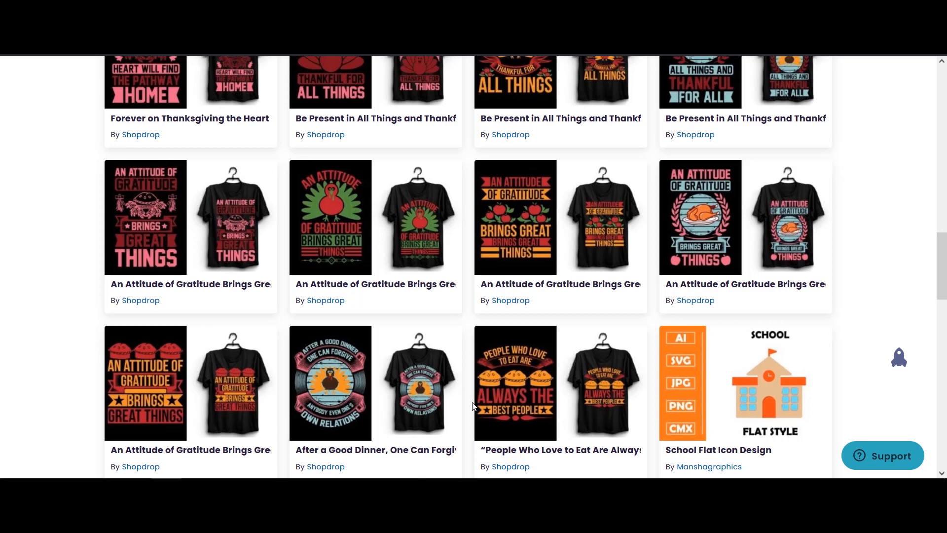
scroll(433, 317, "down", 1)
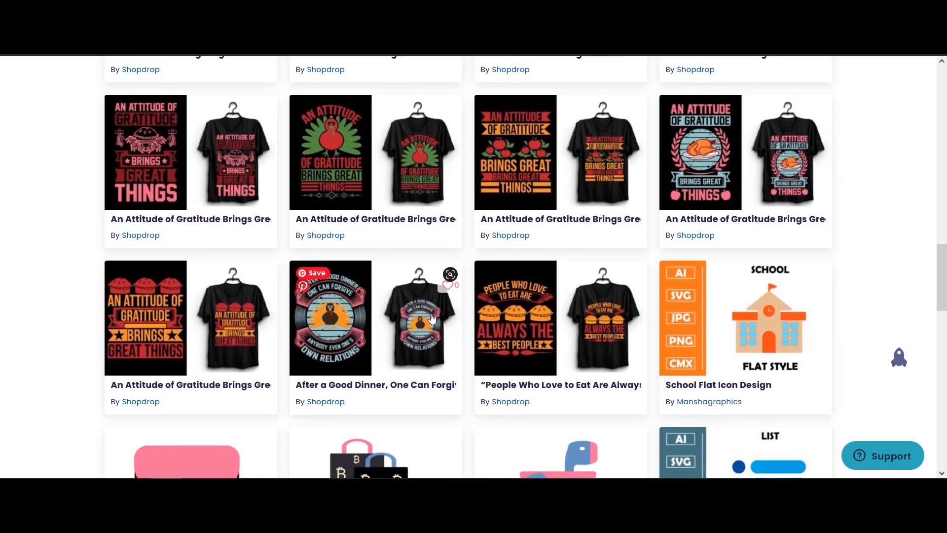
scroll(433, 317, "up", 1)
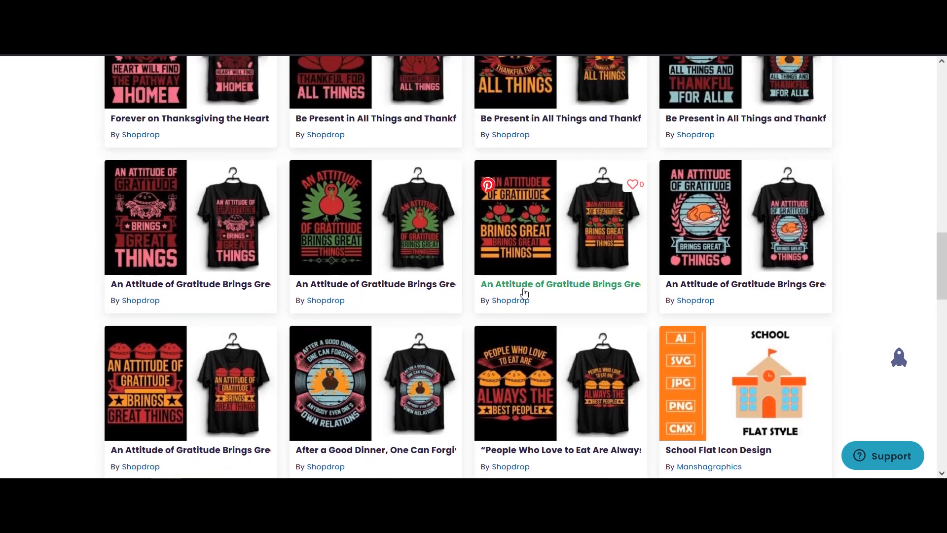
scroll(513, 292, "up", 1)
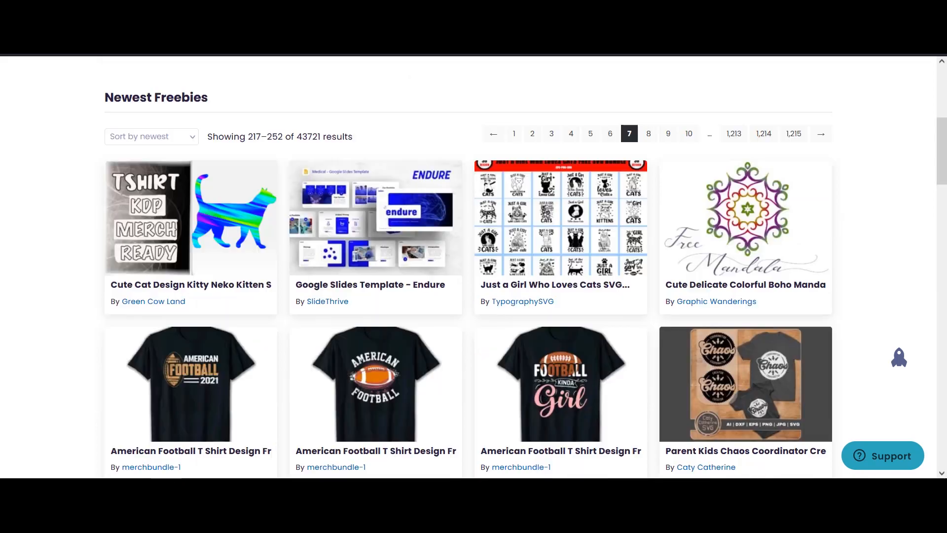
scroll(639, 277, "down", 12)
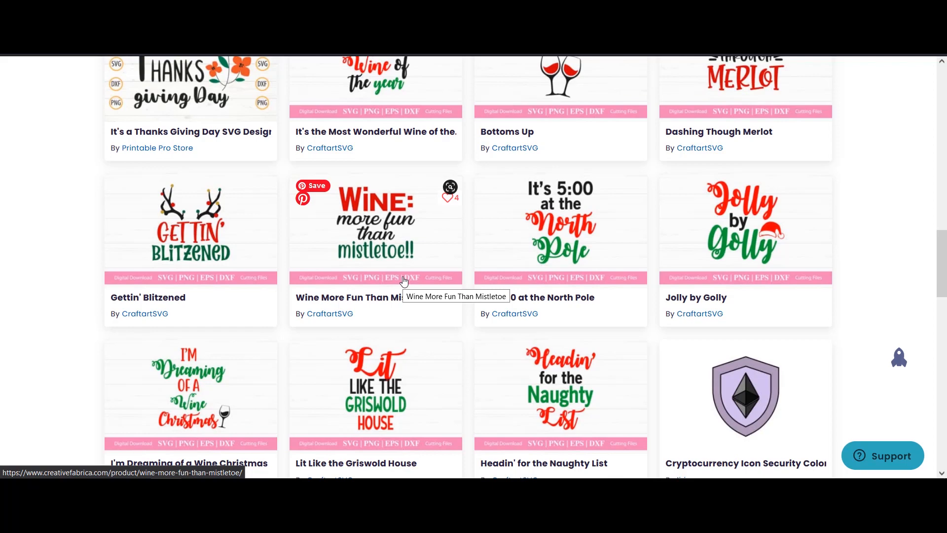
scroll(403, 281, "up", 5)
scroll(402, 268, "down", 5)
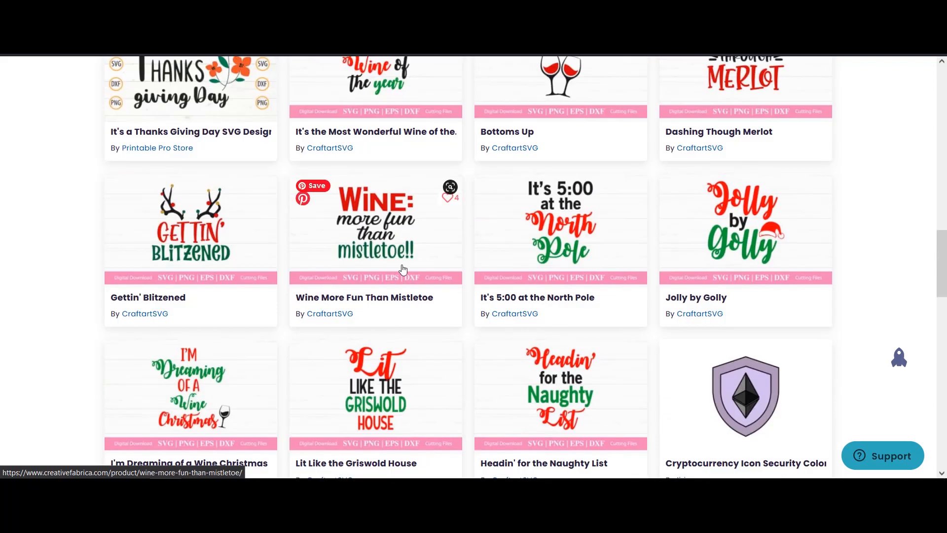
scroll(516, 359, "up", 12)
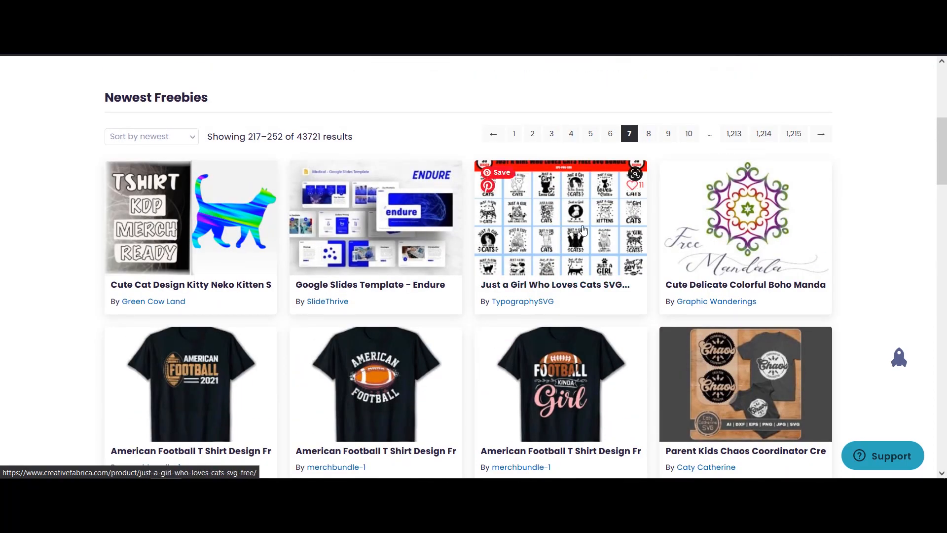
left_click(573, 240)
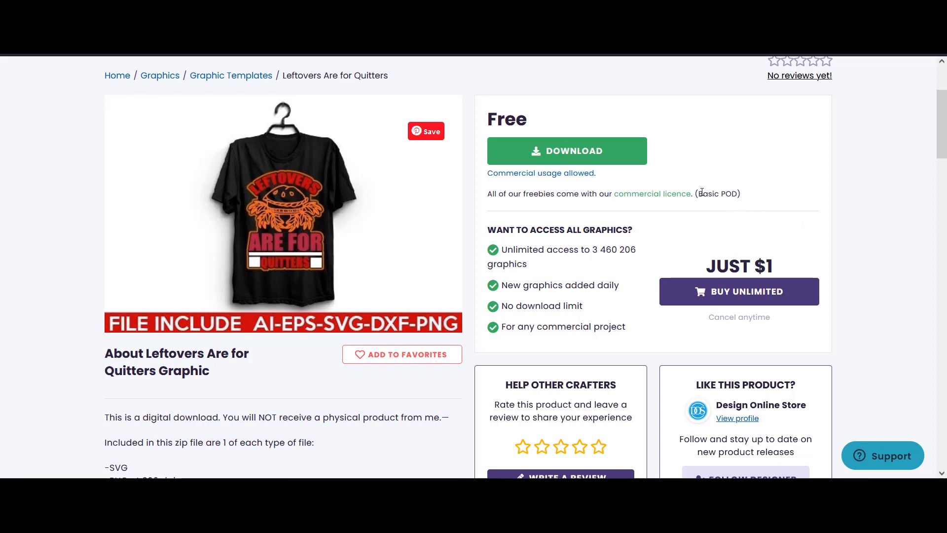
Review the commercial licence terms and included file formats of the Leftovers Are for Quitters graphic
triple_click(724, 194)
left_click(742, 193)
left_click(807, 162)
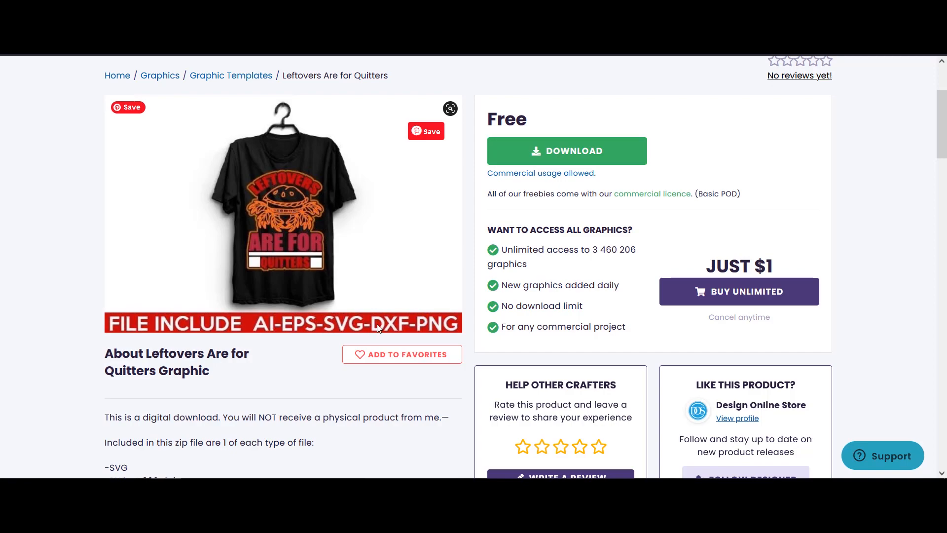
scroll(171, 181, "down", 8)
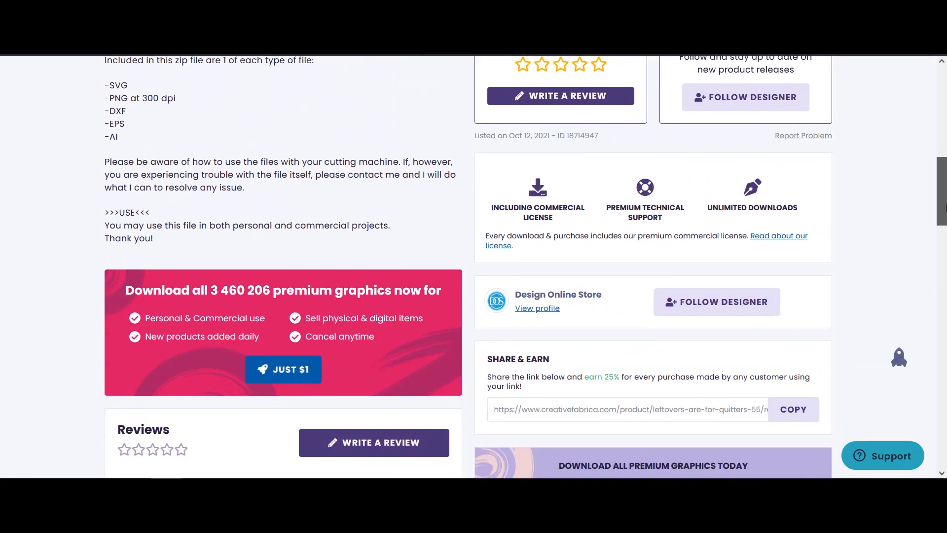
scroll(170, 181, "up", 2)
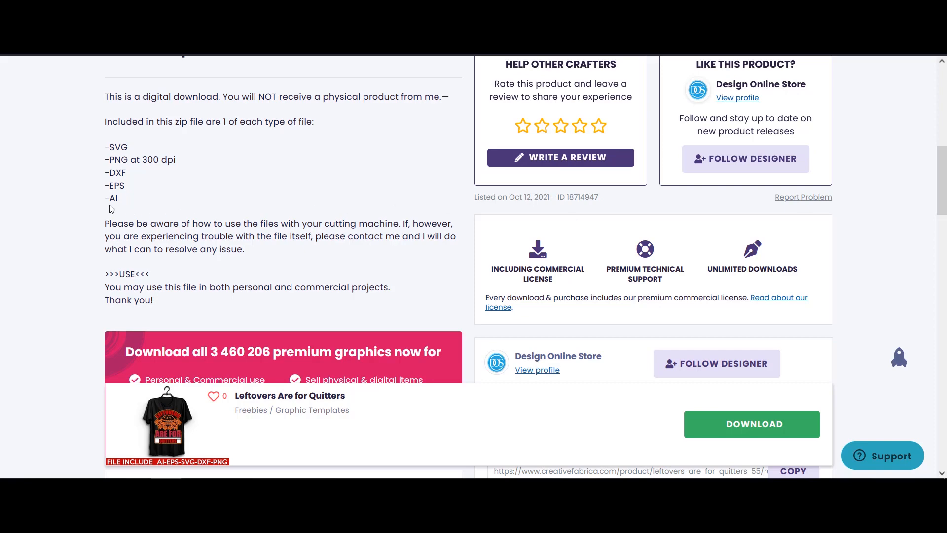
scroll(883, 158, "up", 7)
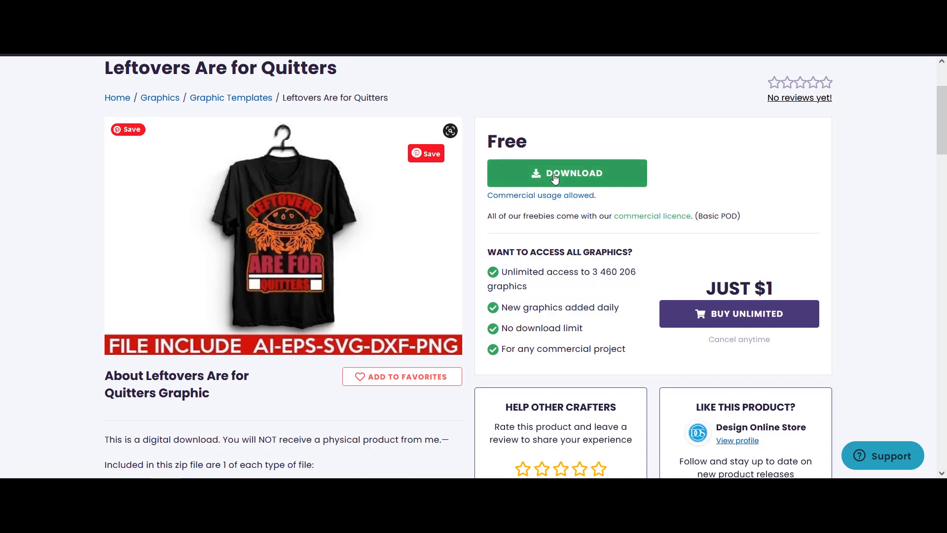
scroll(362, 270, "down", 4)
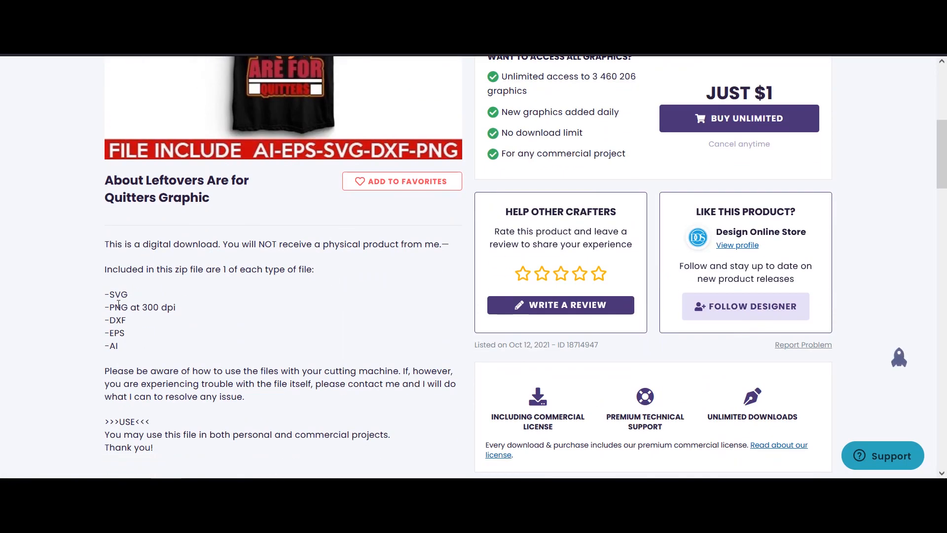
scroll(217, 328, "up", 4)
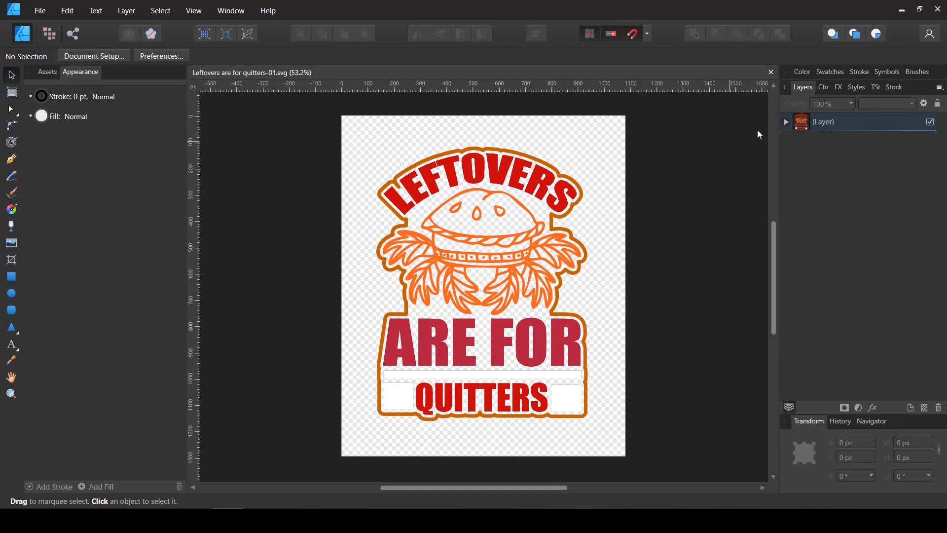
In Affinity Designer, move all eight groups out of the parent layer of the Leftovers SVG and delete the emptied layer
left_click(786, 124)
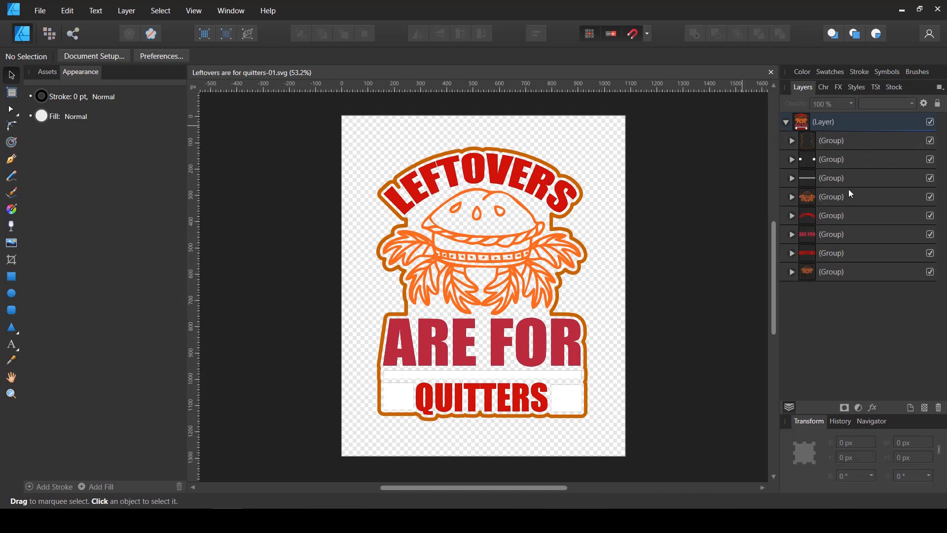
left_click(812, 126)
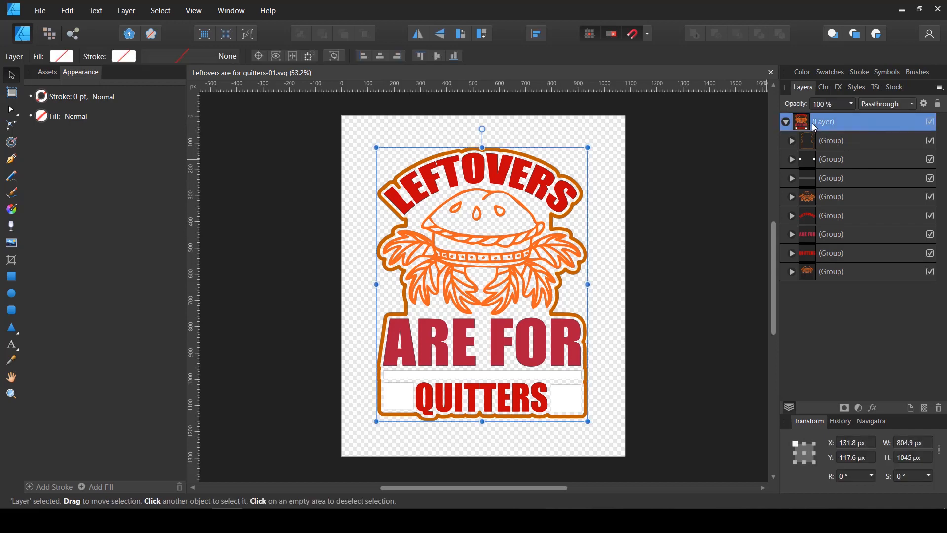
left_click(841, 144)
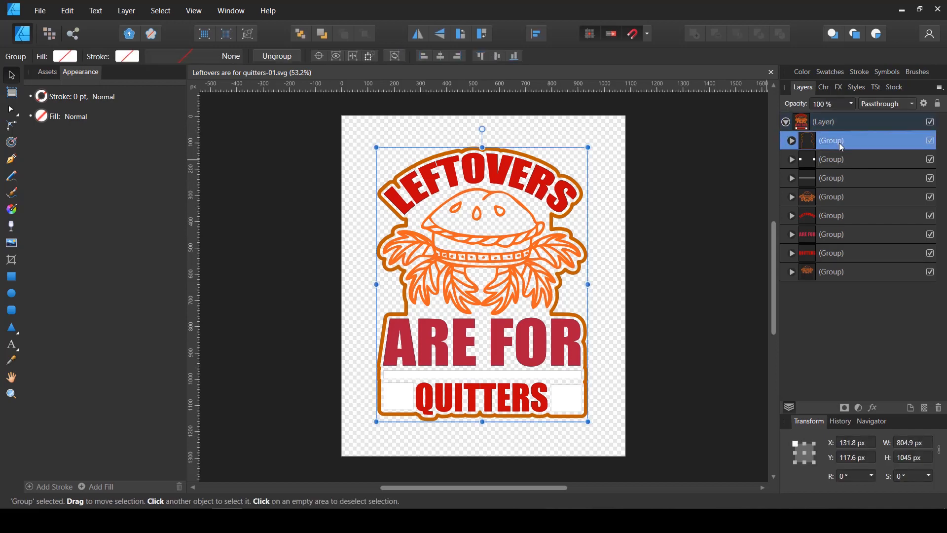
left_click(839, 274, "shift")
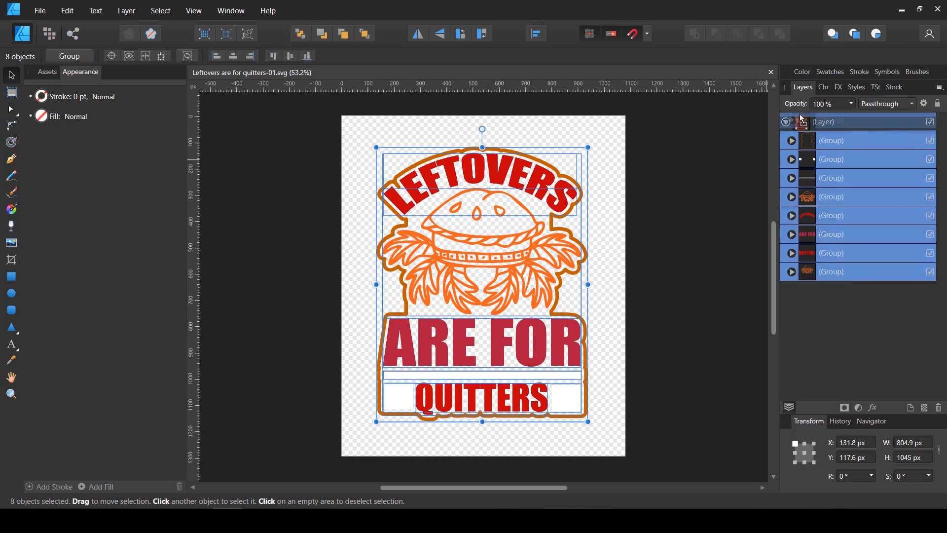
left_click_drag(801, 114, 800, 115)
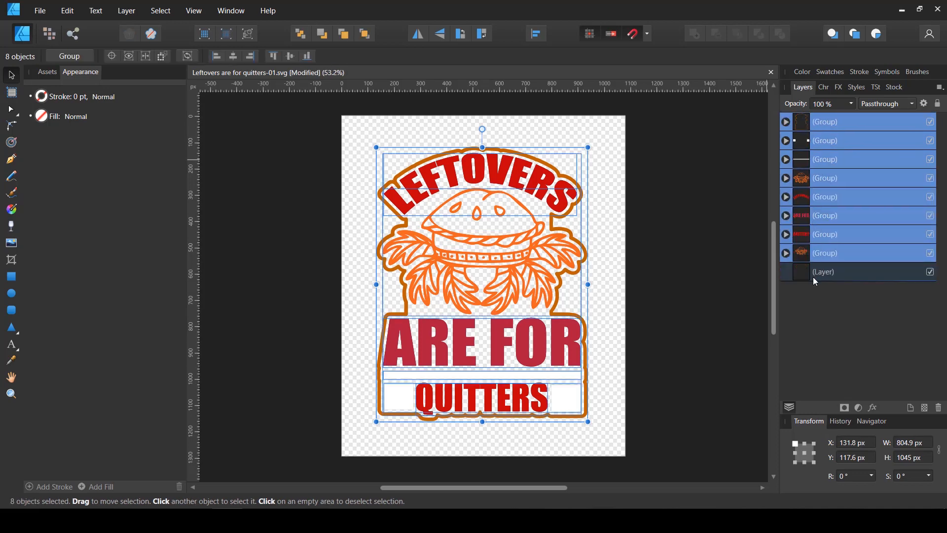
left_click(813, 277)
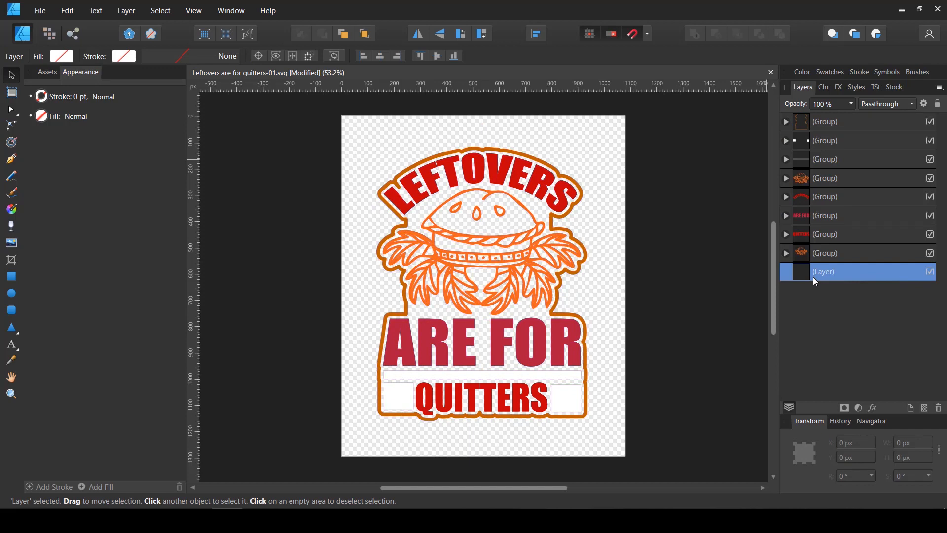
key("Delete")
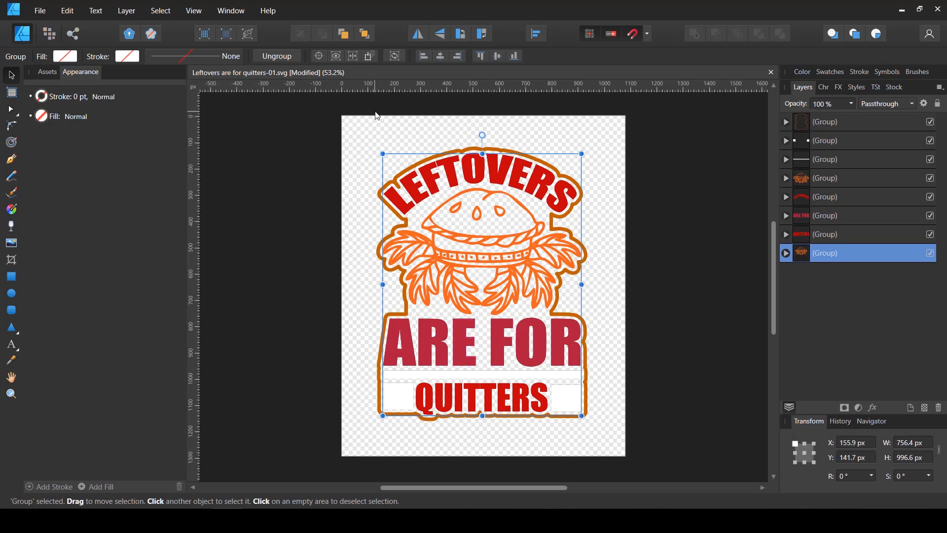
Create a new portrait document, 15 in wide by 18 in high, at 300 DPI
left_click(40, 10)
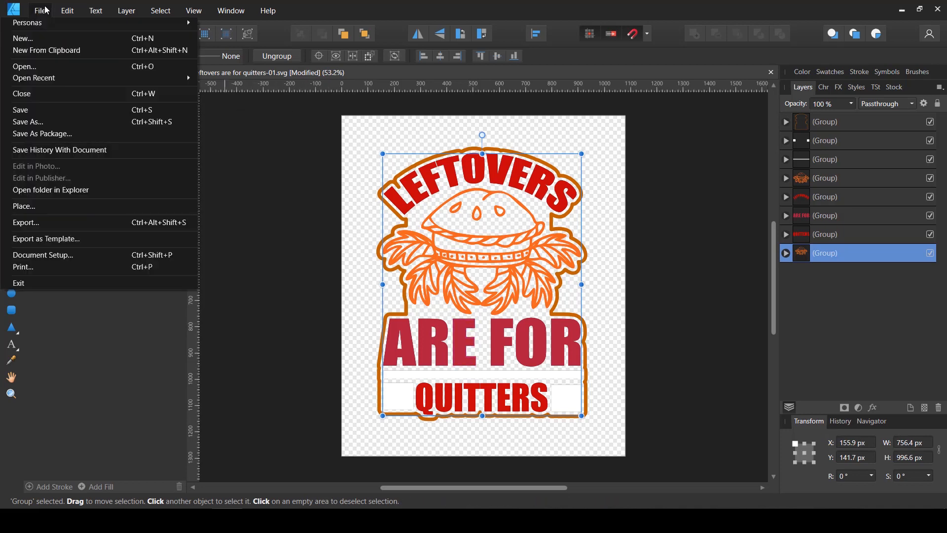
left_click(38, 35)
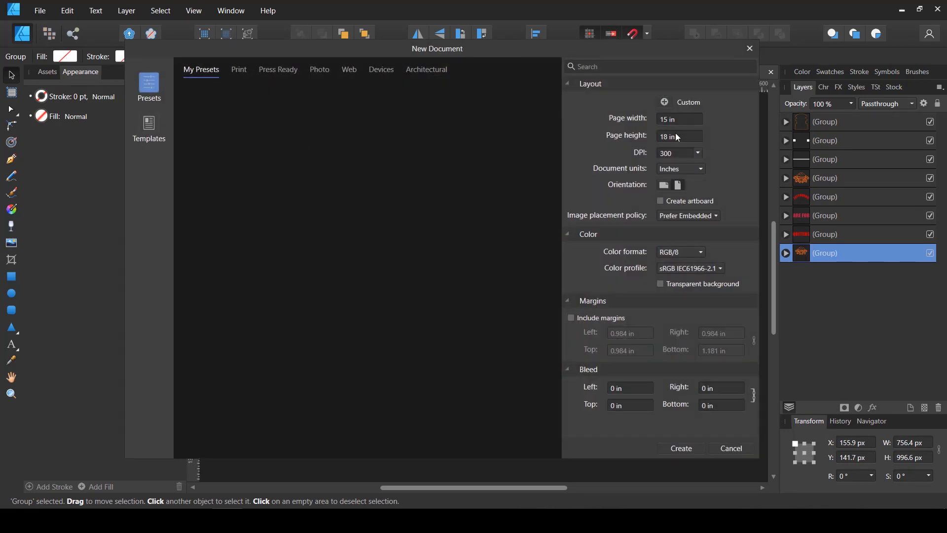
left_click(678, 451)
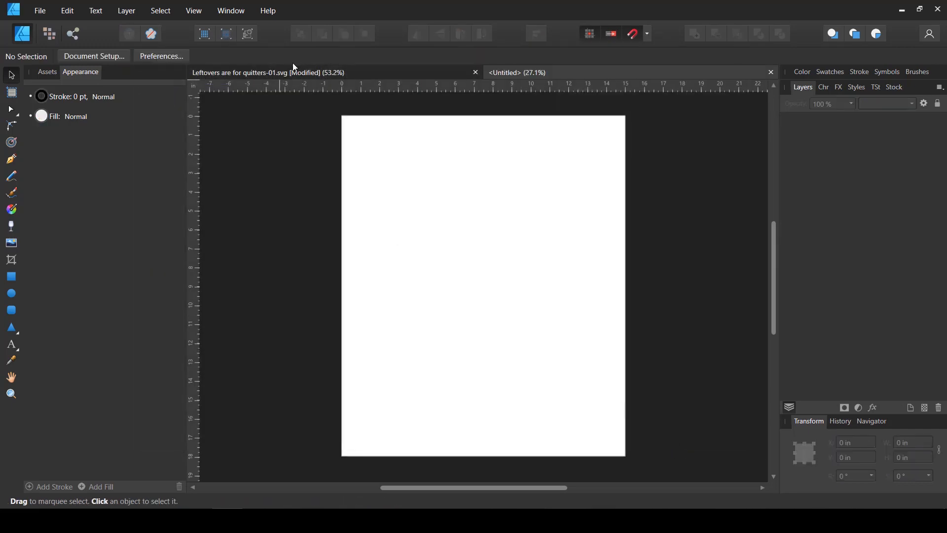
Copy all eight design groups from the Leftovers SVG onto the new document's page and close the SVG without saving
left_click(293, 69)
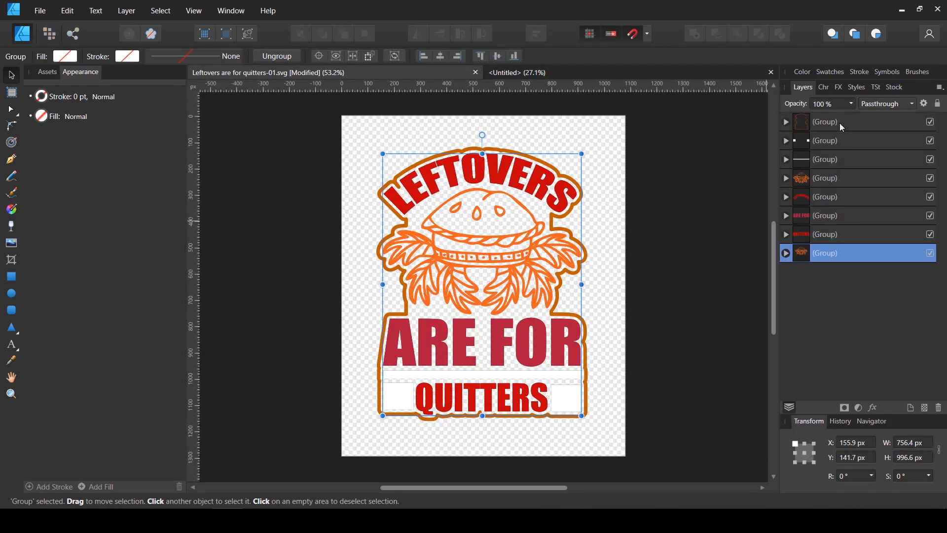
left_click(840, 129)
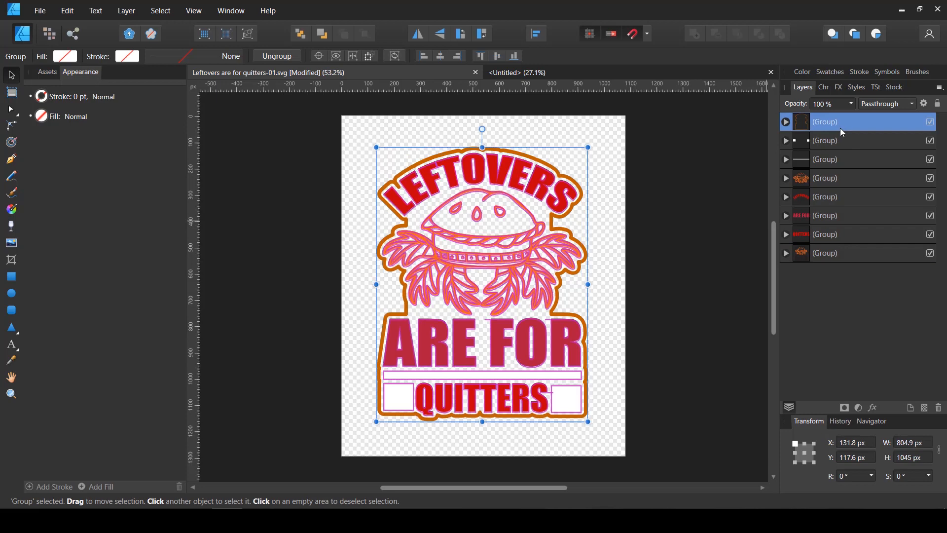
left_click(832, 252, "shift")
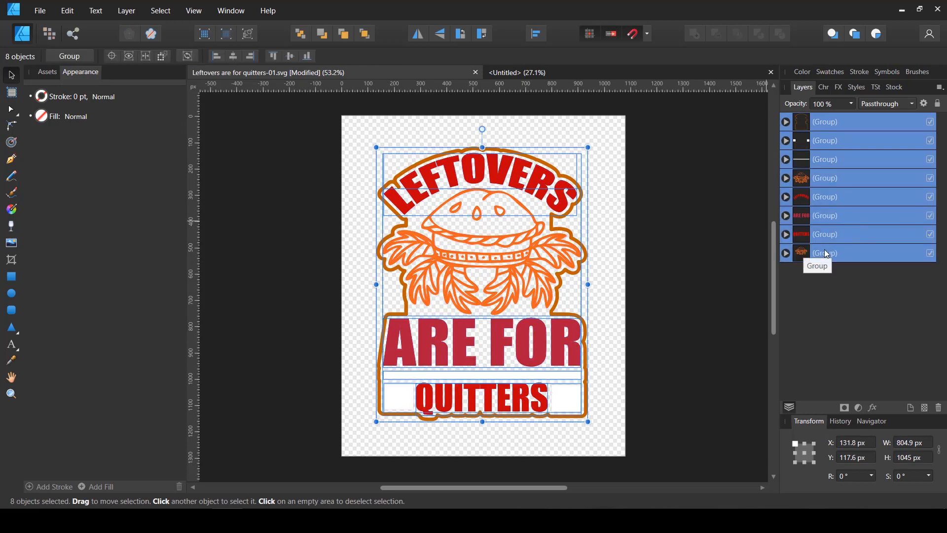
left_click(622, 74)
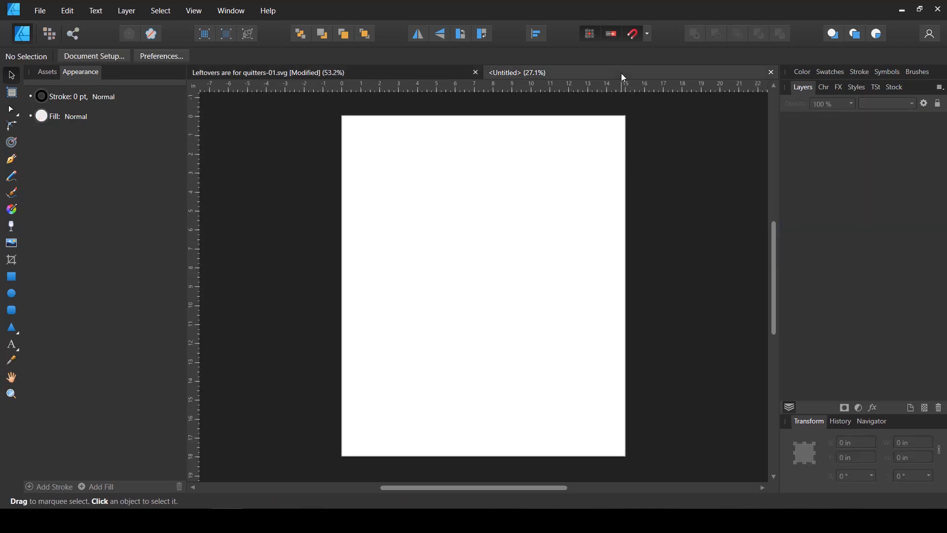
key("ctrl+v")
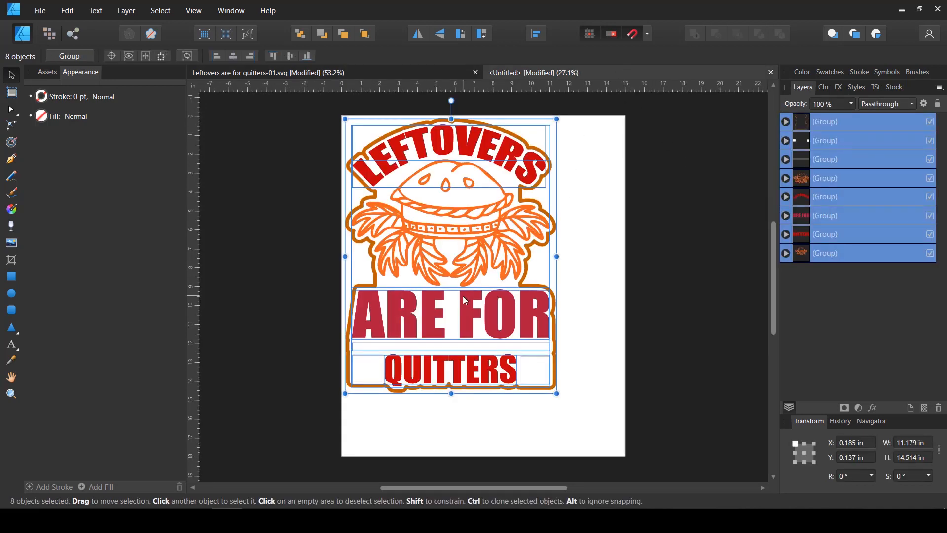
left_click_drag(463, 295, 492, 320)
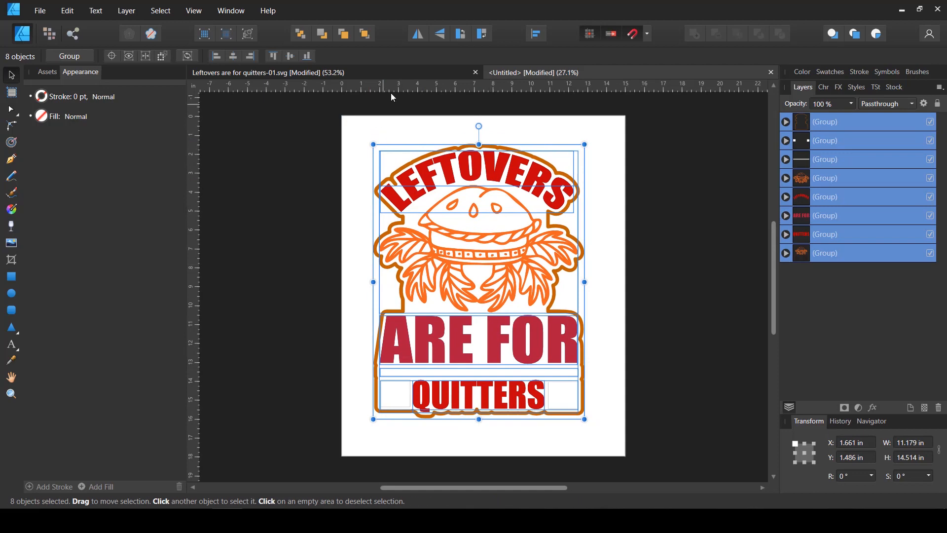
left_click(476, 73)
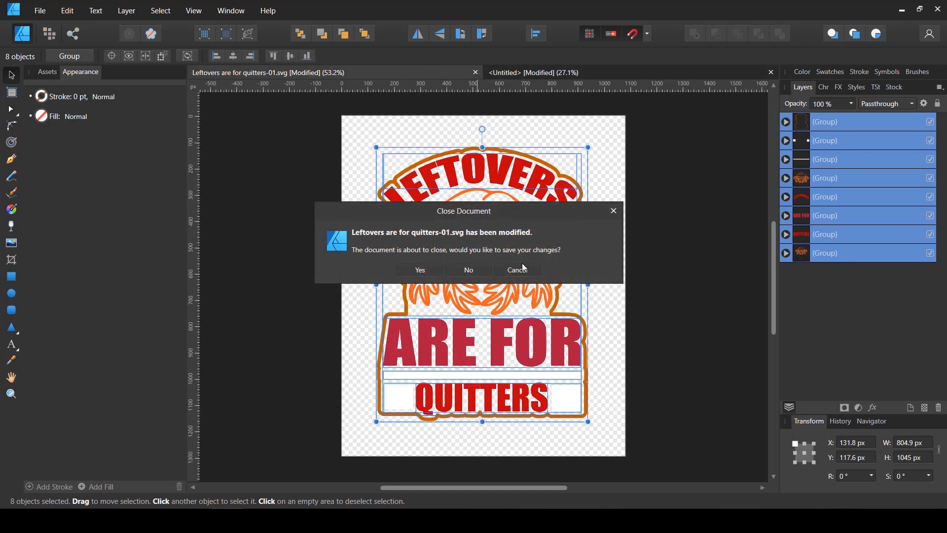
left_click(467, 269)
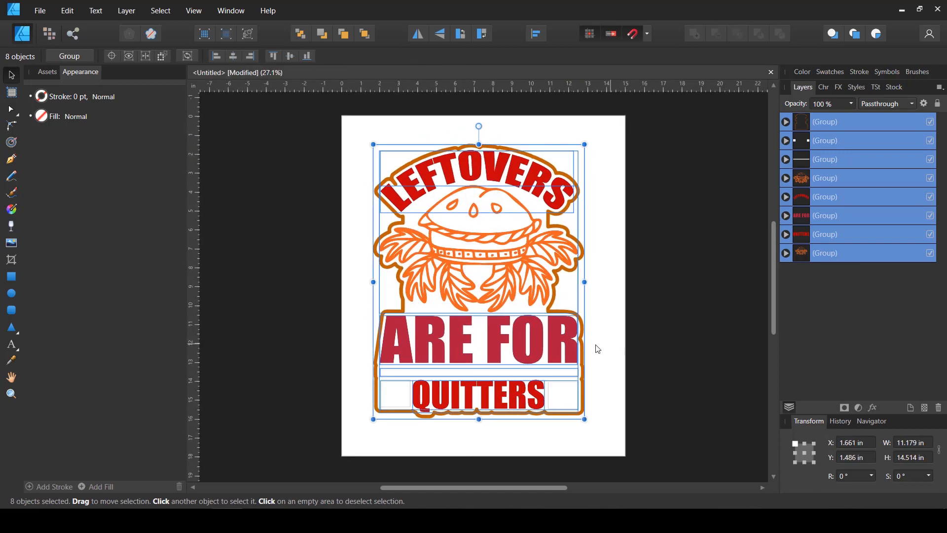
Enlarge the pasted design to nearly fill the page, keep it centred, and clear the selection
left_click_drag(574, 348, 528, 349)
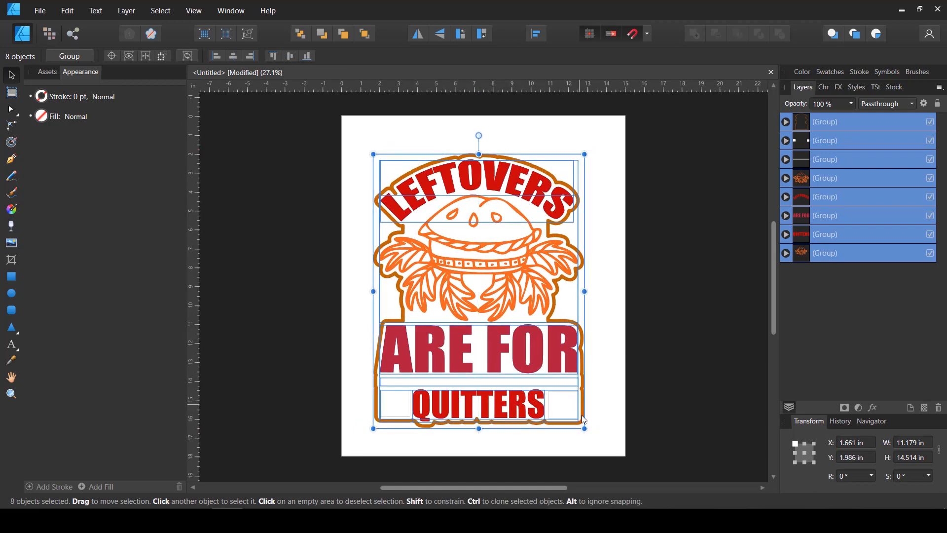
mouse_move(585, 429)
left_mouse_down()
mouse_move(615, 467)
mouse_move(577, 439)
mouse_move(604, 453)
mouse_move(582, 402)
mouse_move(619, 451)
mouse_move(602, 428)
left_mouse_up()
left_click(656, 375)
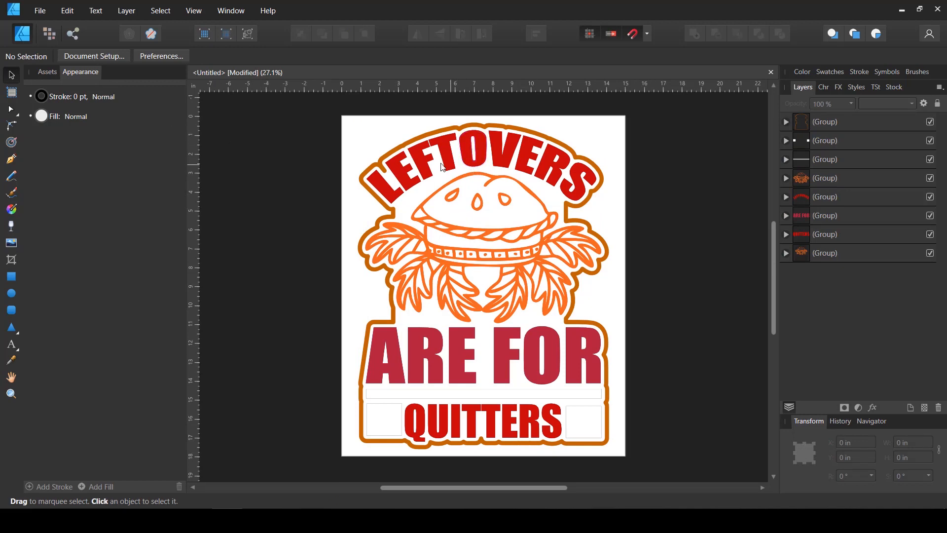
Draw a rectangle of about 15.26 by 18.5 in covering the whole page and move it beneath all design groups
key("m")
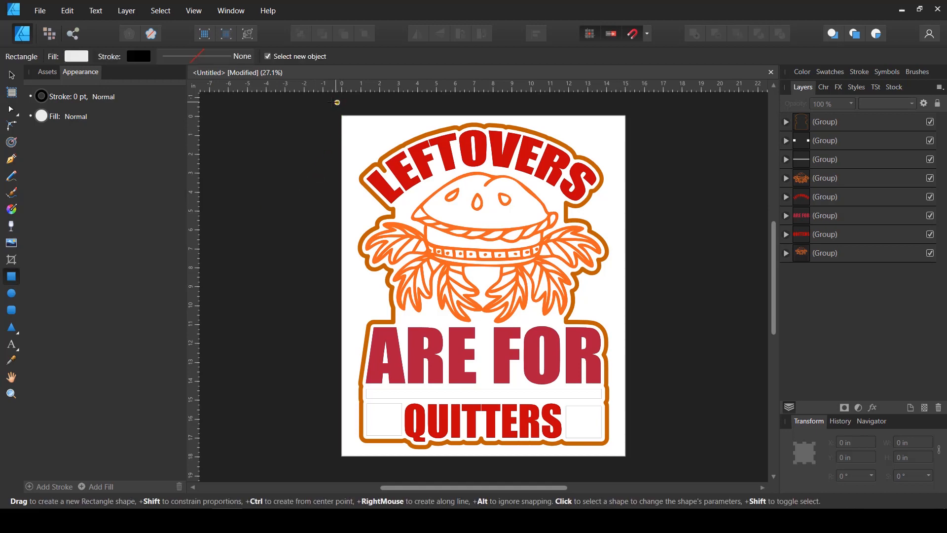
left_click_drag(339, 112, 627, 461)
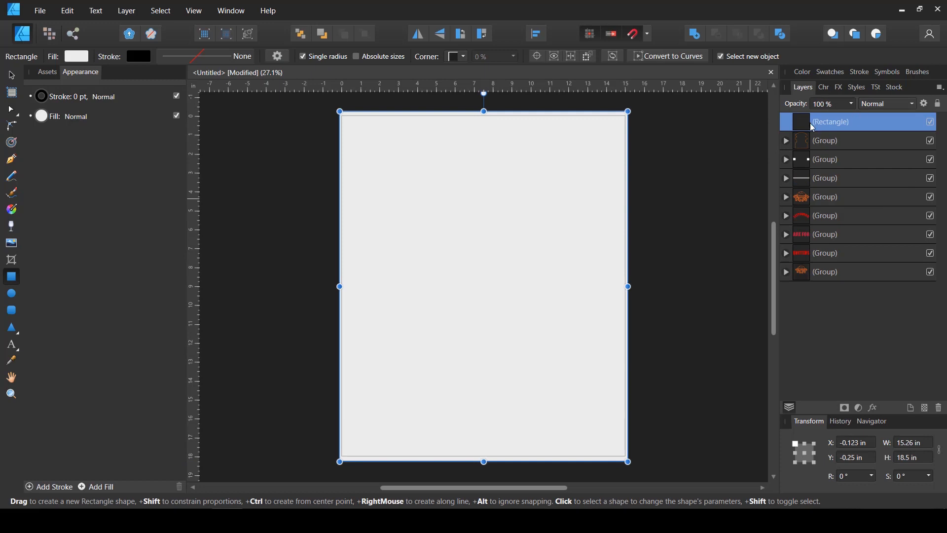
left_click_drag(814, 127, 789, 282)
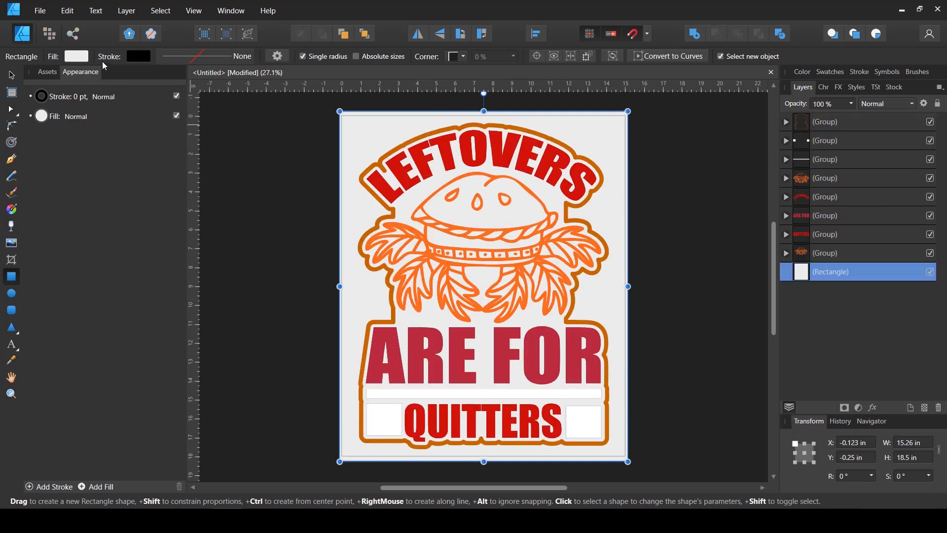
Fill the background rectangle with black, lock it, and clear the selection
left_click(75, 57)
left_click_drag(48, 146, 26, 147)
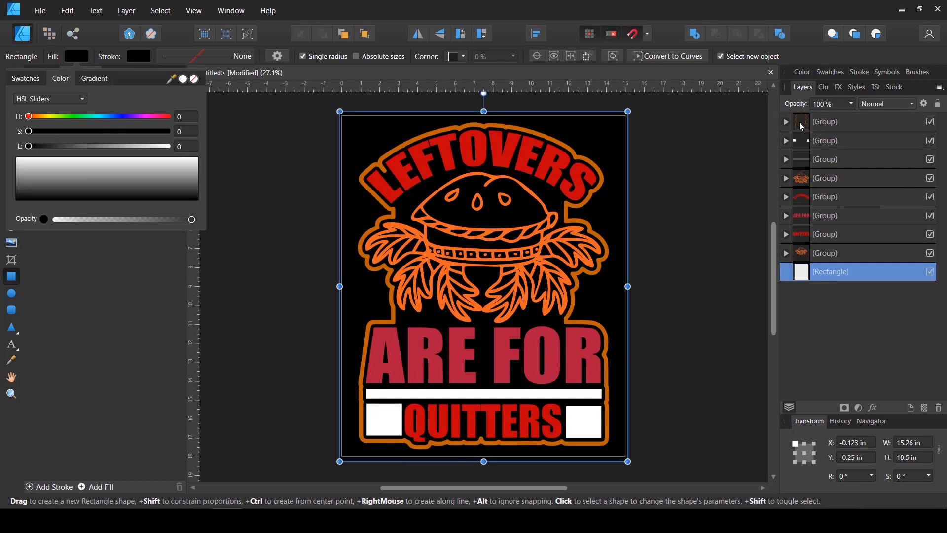
left_click(939, 103)
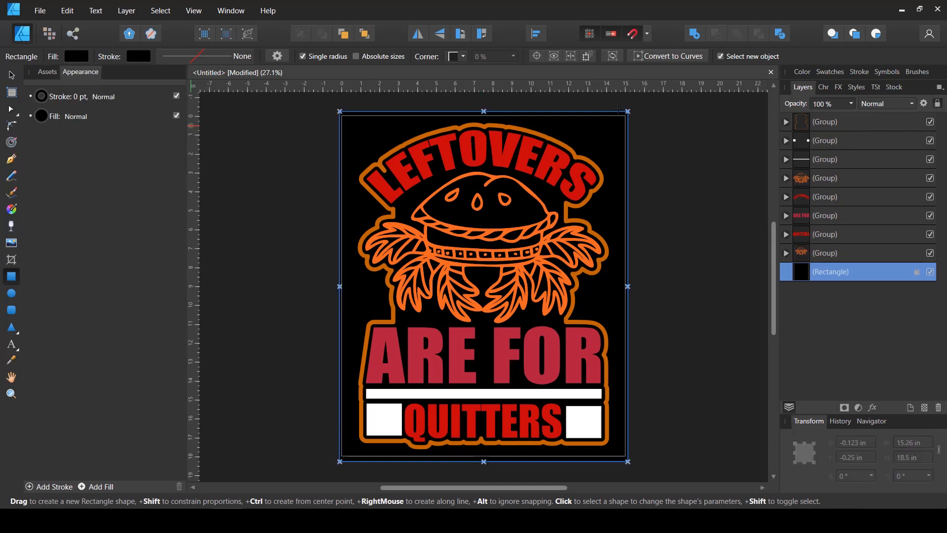
key("v")
left_click(650, 217)
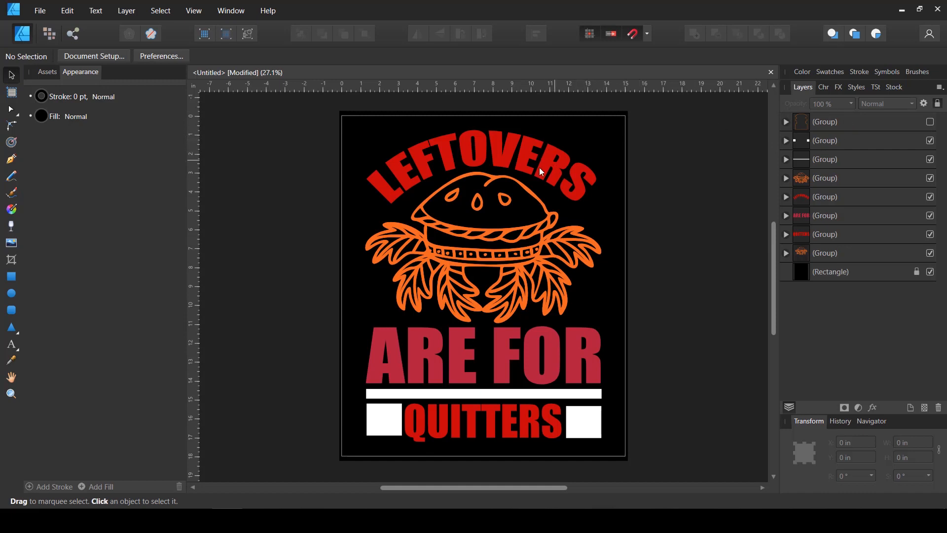
Hide the remaining coloured groups above the lowest design group, then select that lowest group and inspect it up close
left_click(930, 140)
left_click(930, 160)
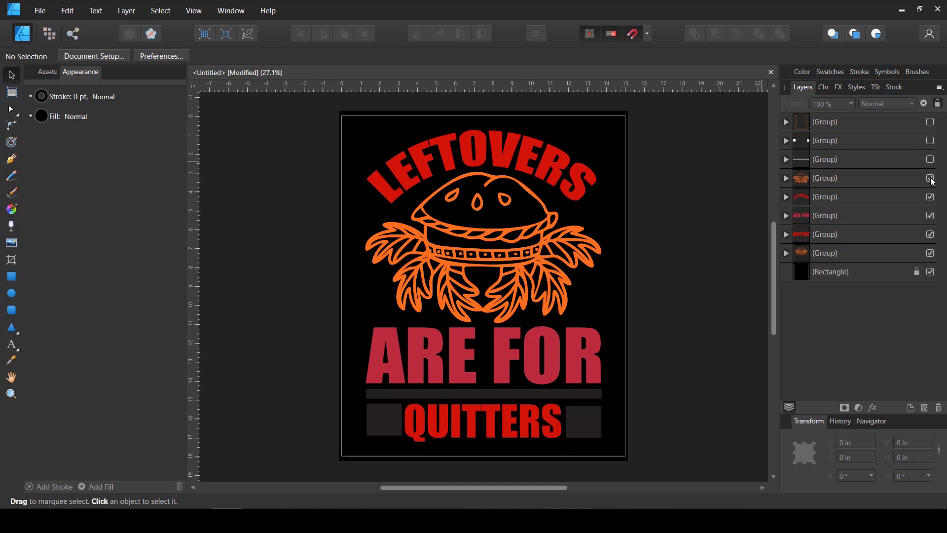
left_click(931, 178)
left_click(931, 197)
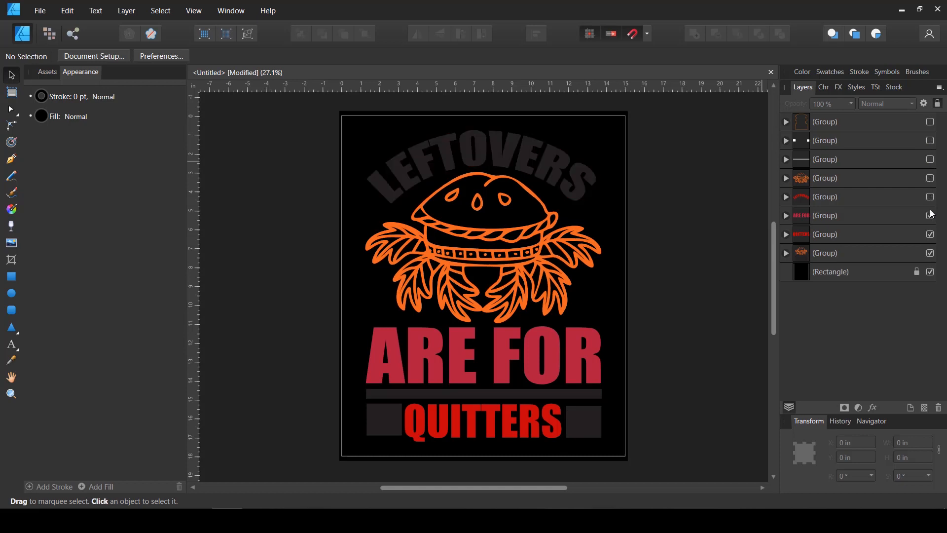
left_click(932, 214)
left_click(932, 236)
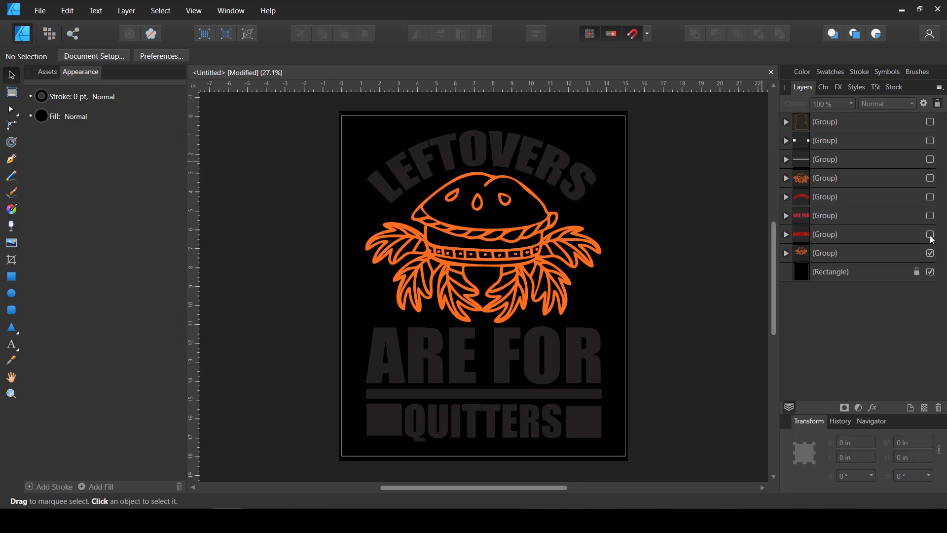
left_click(827, 253)
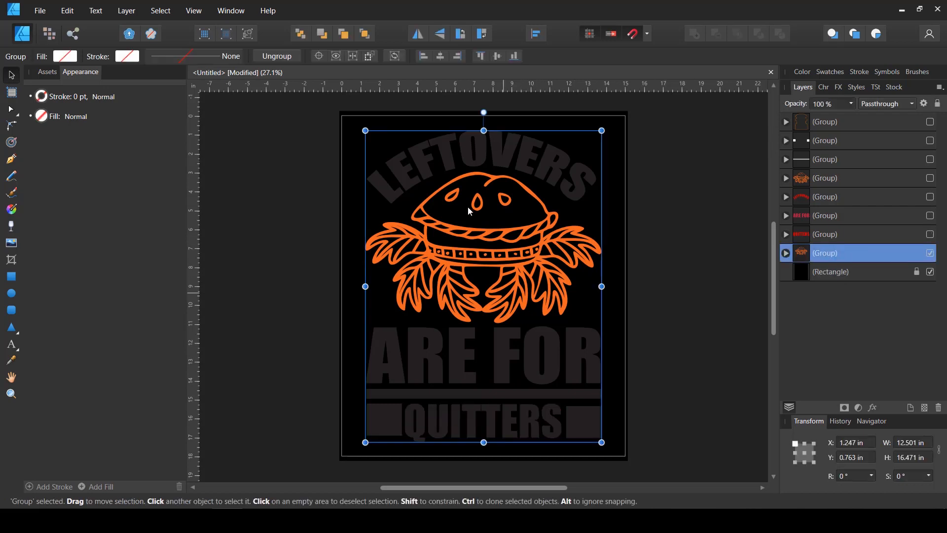
scroll(486, 165, "up", 5)
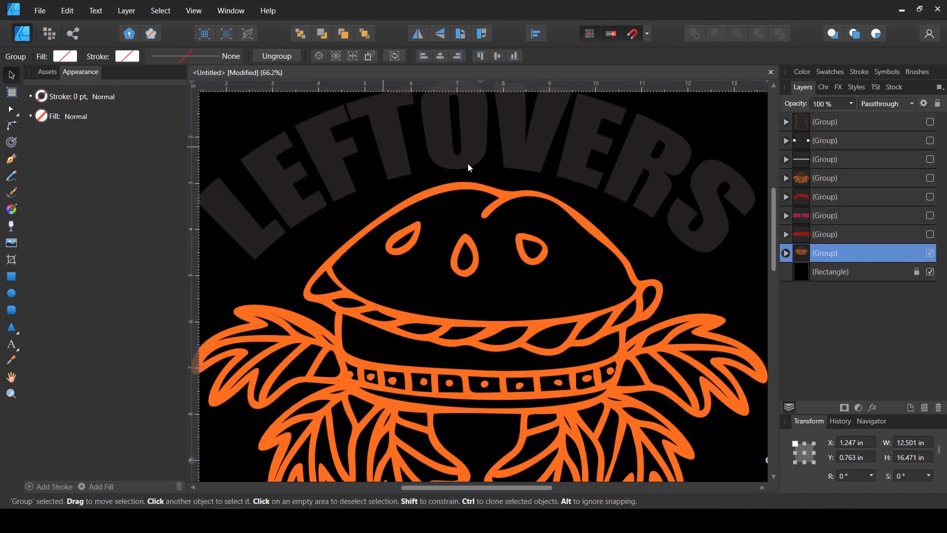
scroll(468, 167, "up", 1)
scroll(401, 168, "down", 5)
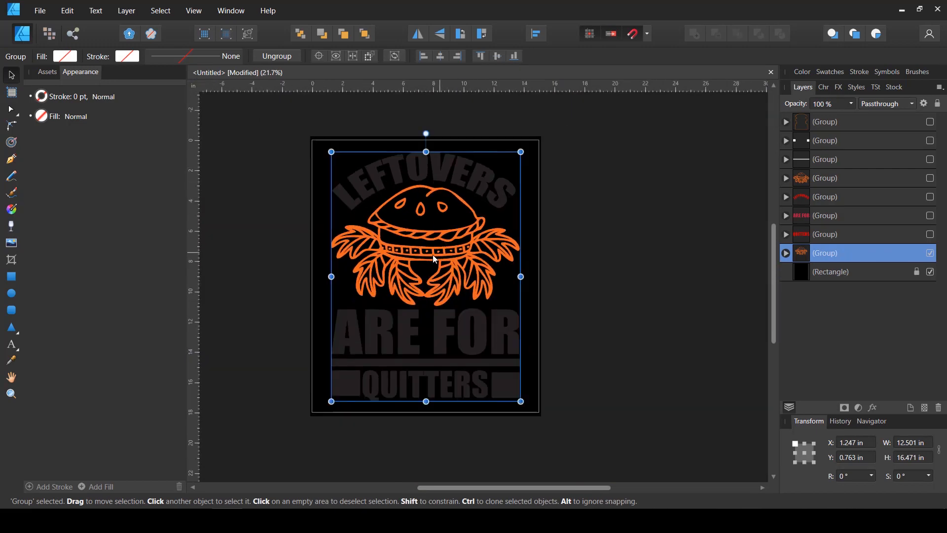
scroll(433, 255, "up", 2)
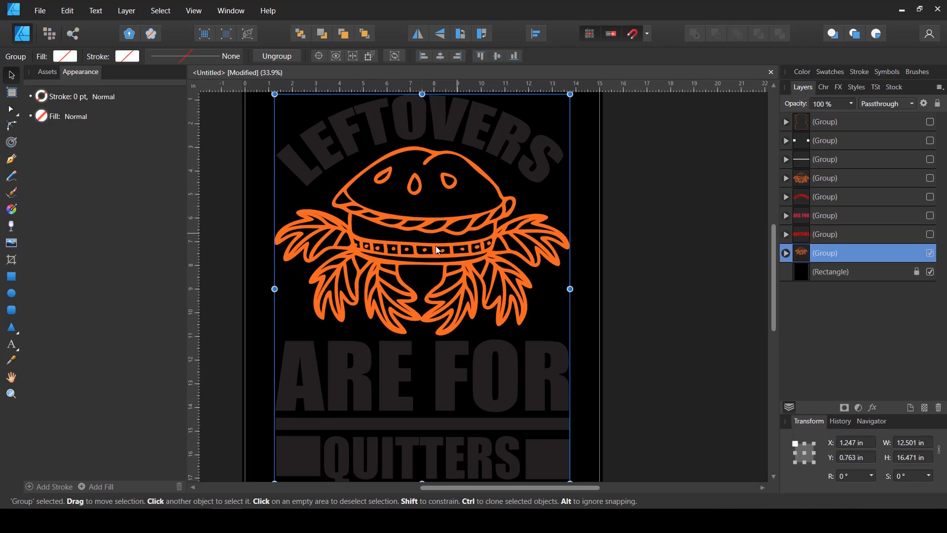
Delete the seven hidden groups, keeping only the lowest design group and the background rectangle
left_click(735, 241)
left_click(814, 236)
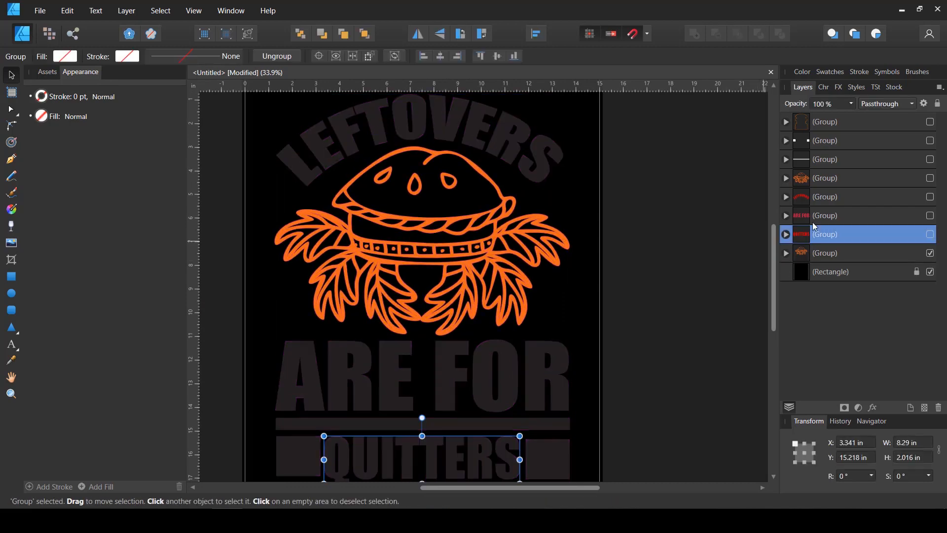
left_click(835, 125, "shift")
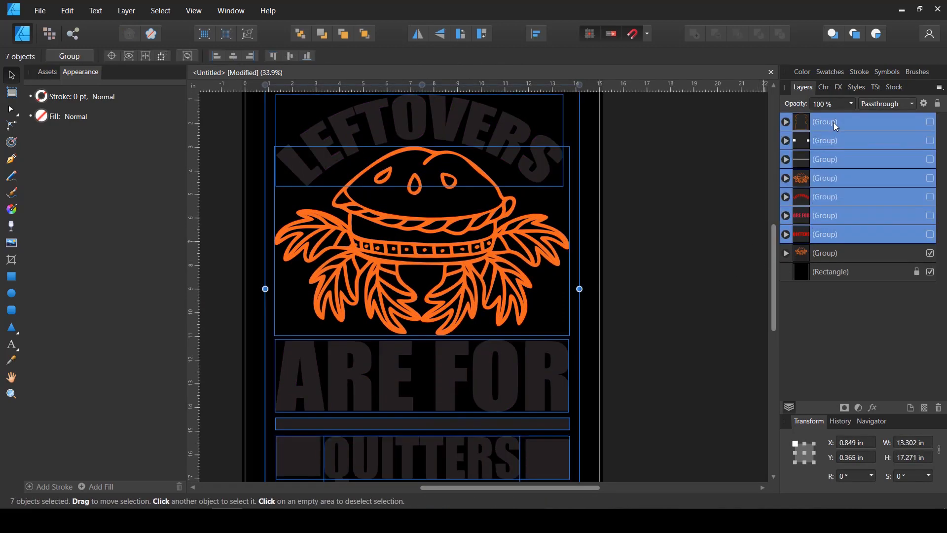
key("ctrl+g")
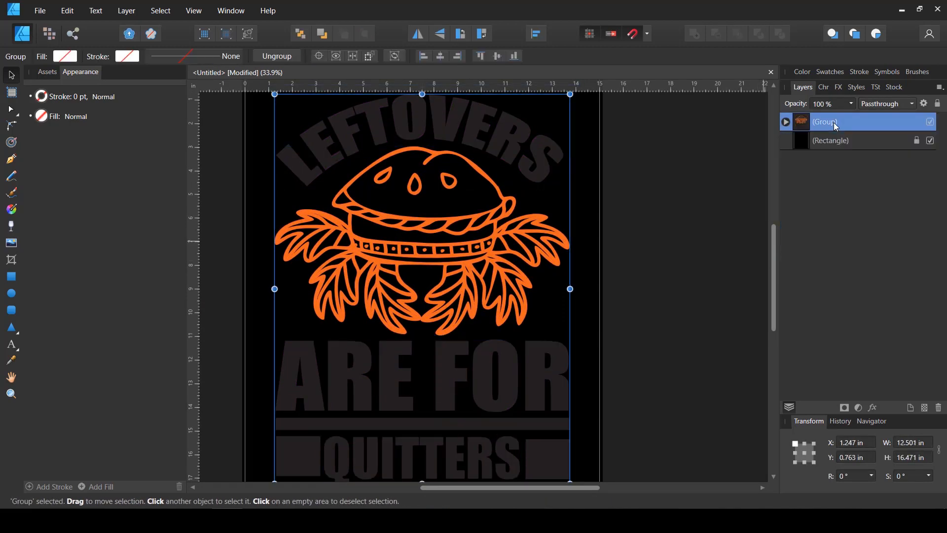
Move the six subgroups out of their parent group and delete the emptied parent
left_click(786, 121)
left_click(817, 140)
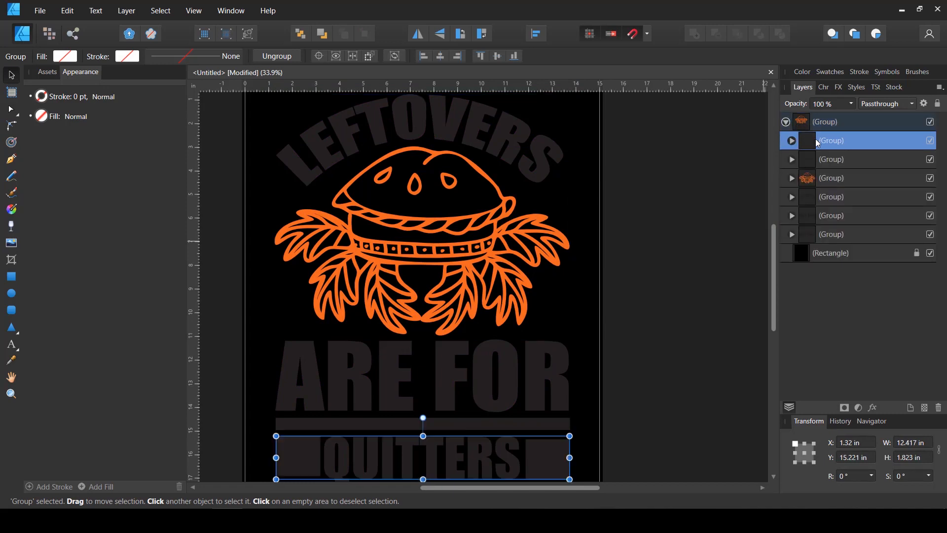
left_click(813, 234, "shift")
left_click_drag(809, 146, 789, 117)
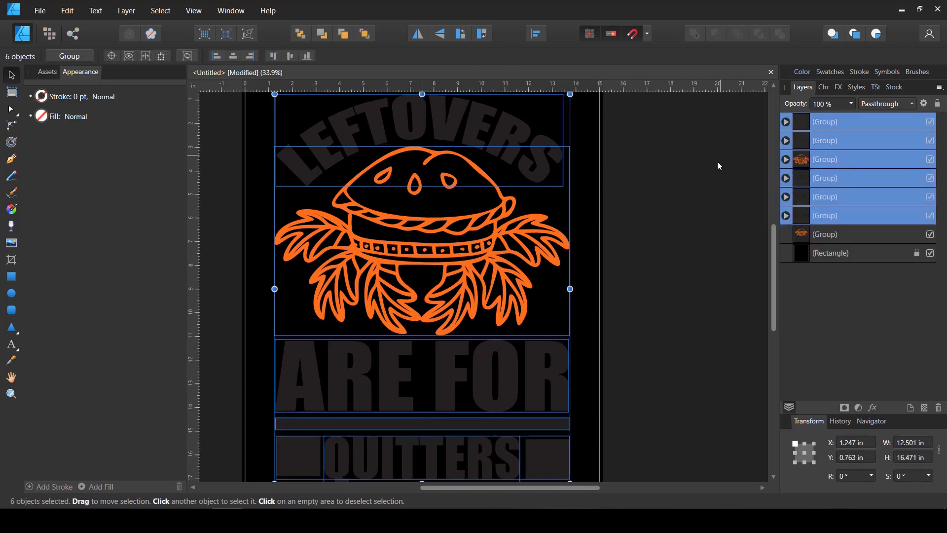
left_click(817, 232)
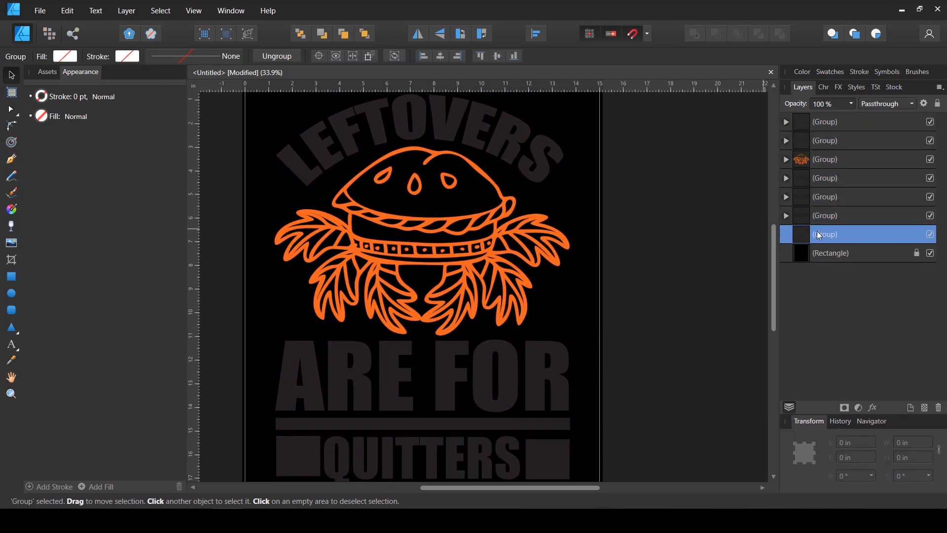
key("Delete")
left_click(641, 204)
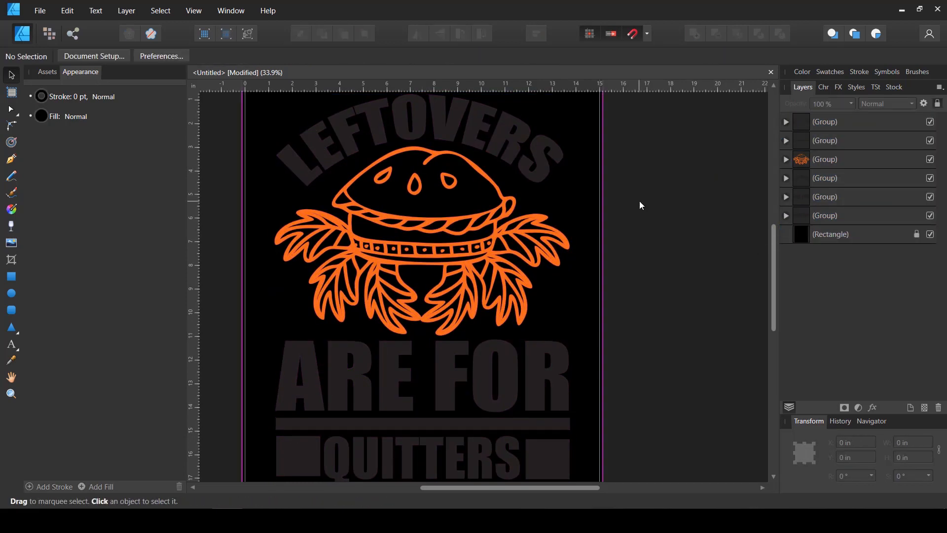
Examine the individual letter curves nested inside the curved LEFTOVERS text group
scroll(599, 220, "up", 1)
left_click(368, 157)
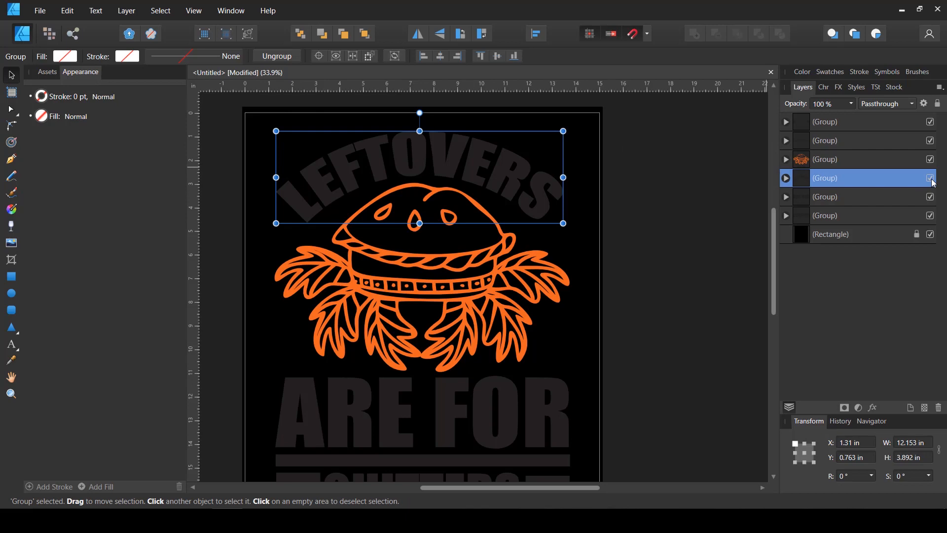
left_click(786, 178)
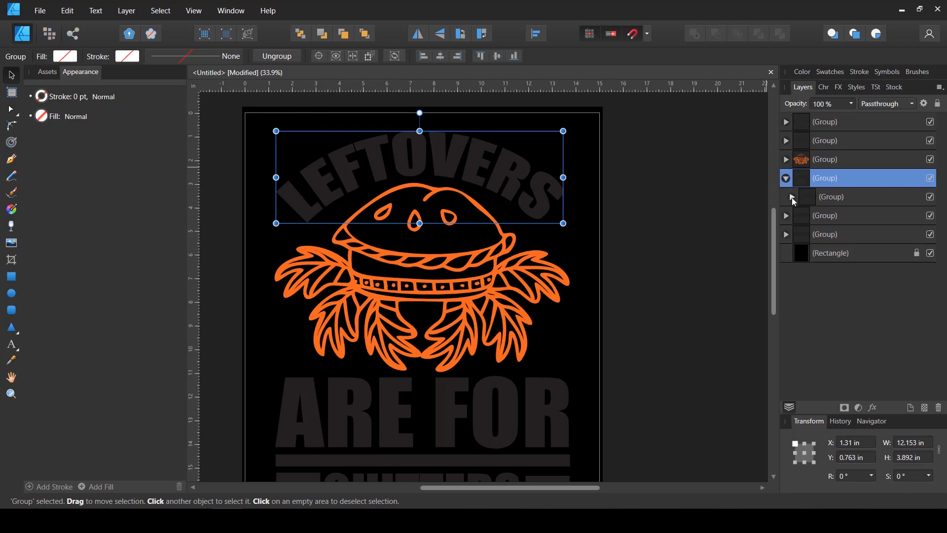
left_click(791, 197)
left_click(819, 217)
left_click(819, 233)
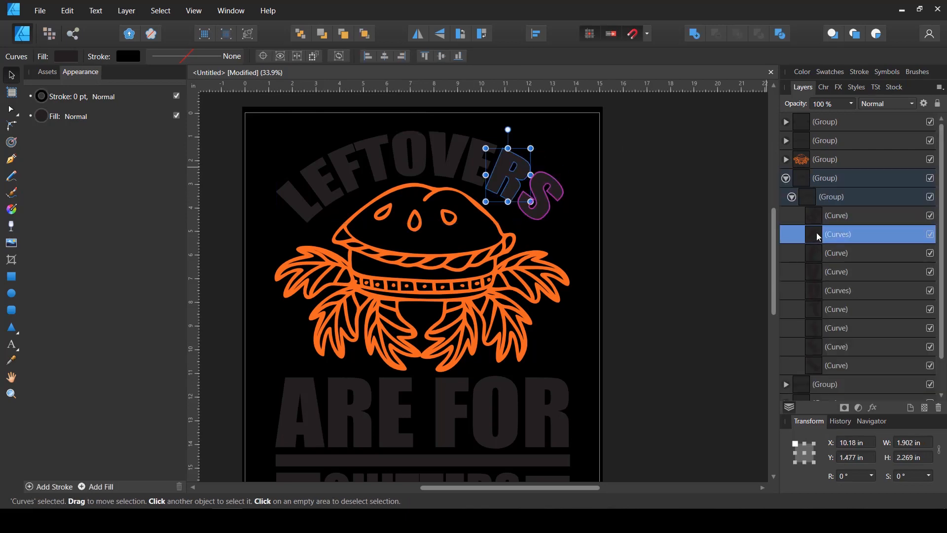
left_click(819, 272)
left_click(815, 295)
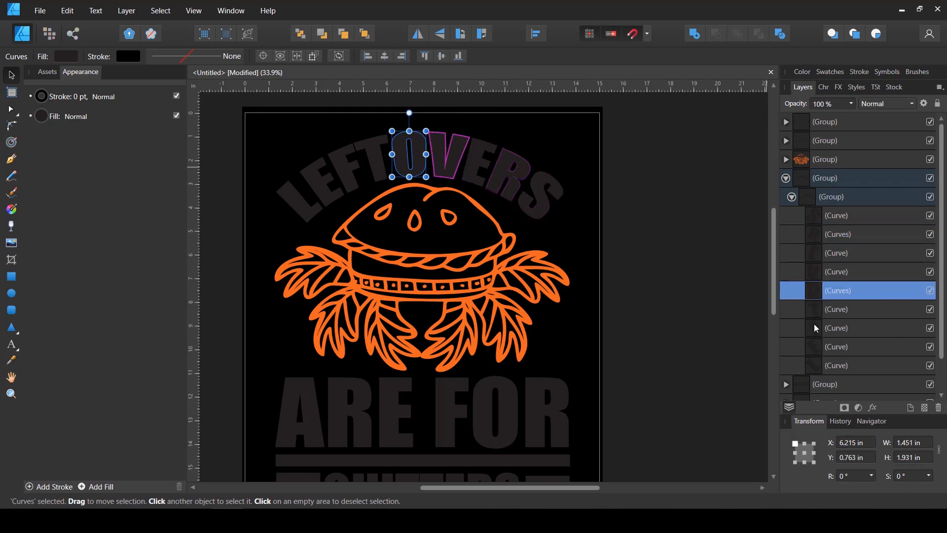
left_click(815, 346)
left_click(815, 364)
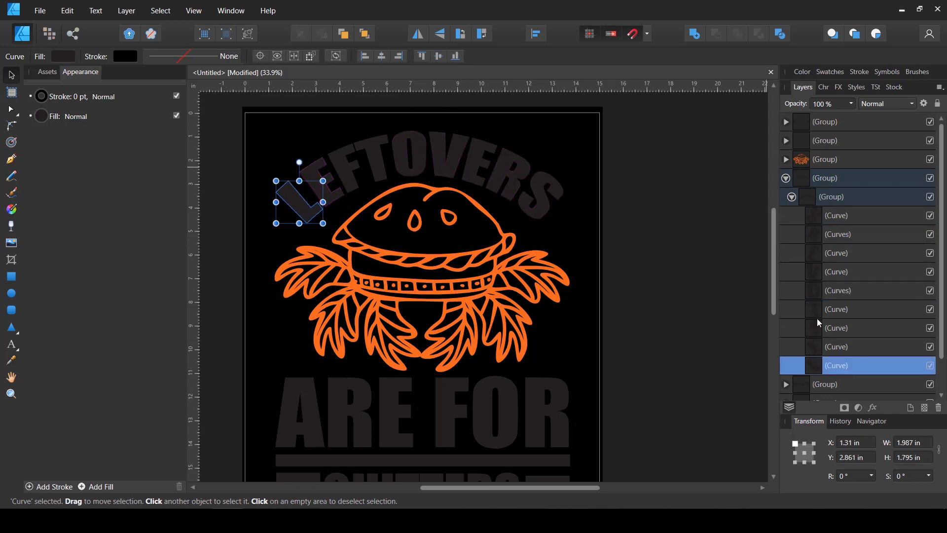
Collapse and hide the curved LEFTOVERS text group, and clear the selection
left_click(787, 179)
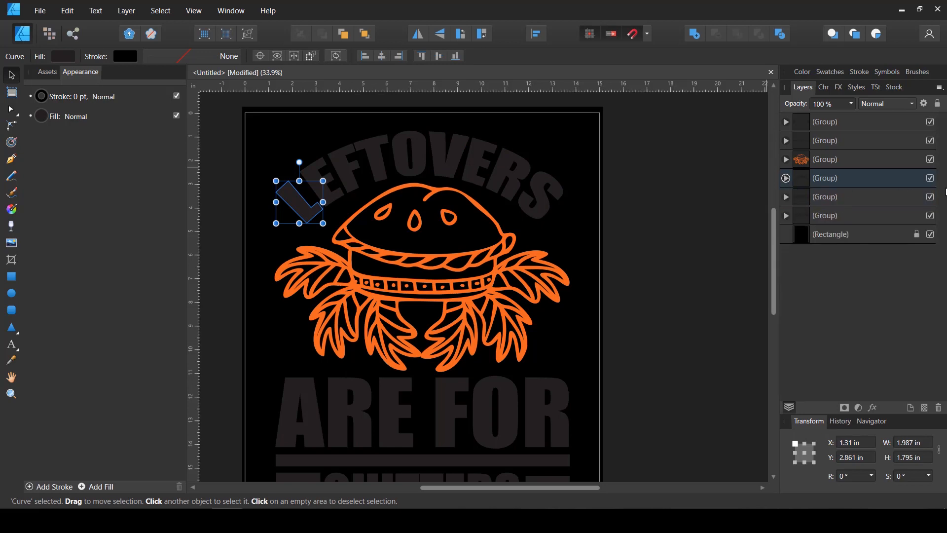
left_click(931, 178)
left_click(608, 152)
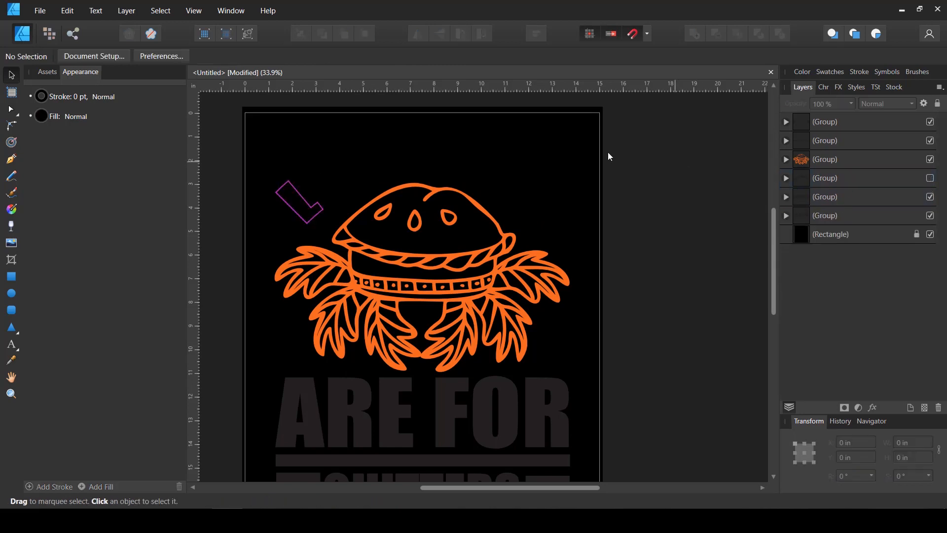
Draw an ellipse of about 13.49 by 10.47 in over the orange illustration and remove its fill
left_click(10, 293)
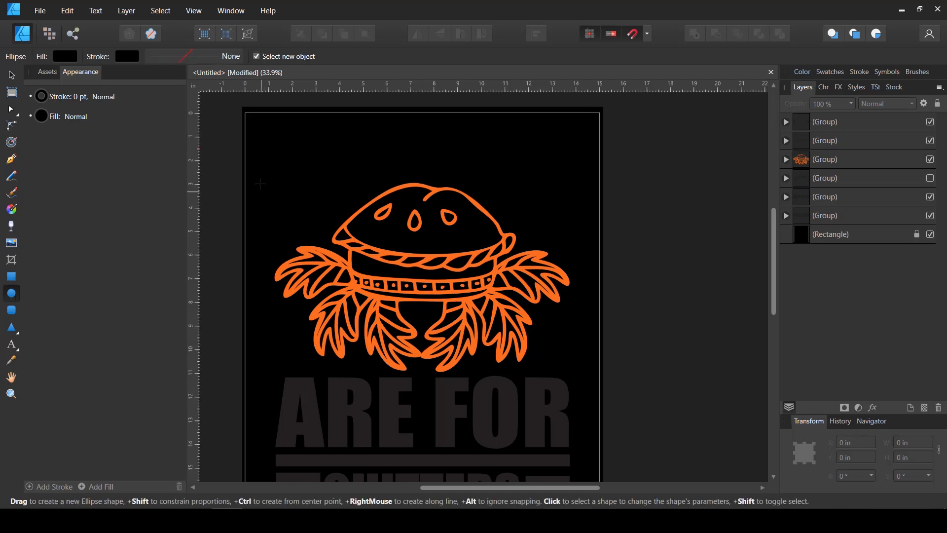
left_click_drag(256, 169, 579, 403)
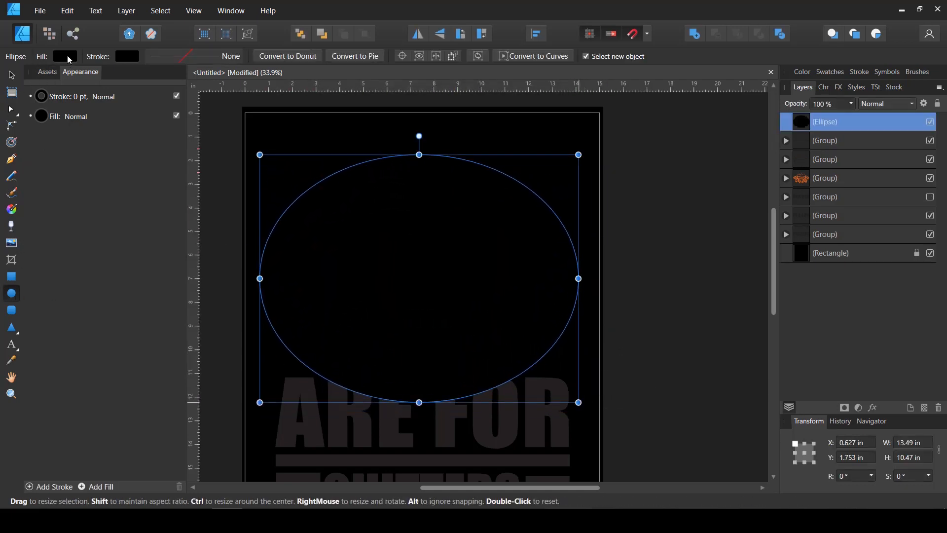
left_click(67, 57)
left_click(195, 80)
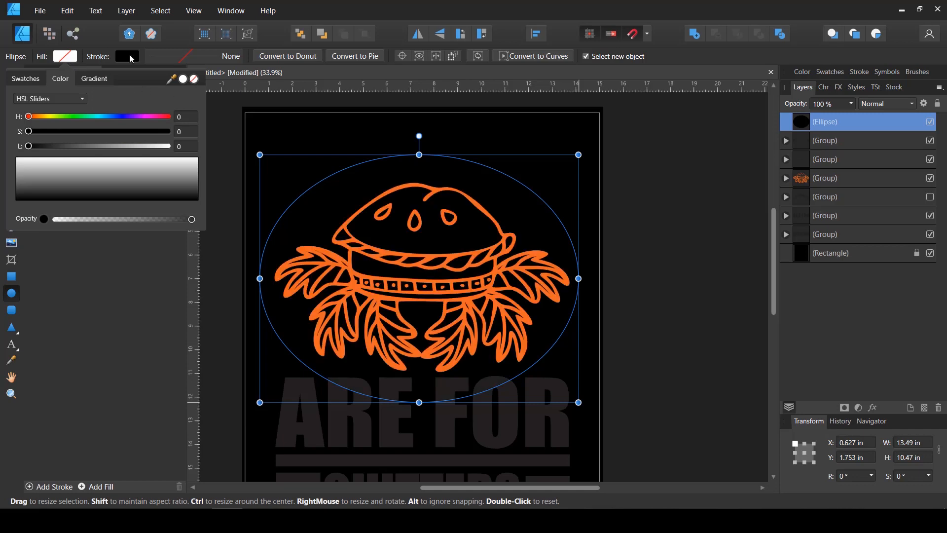
Give the ellipse a light cyan stroke with a width of 7.7 pt
left_click(127, 55)
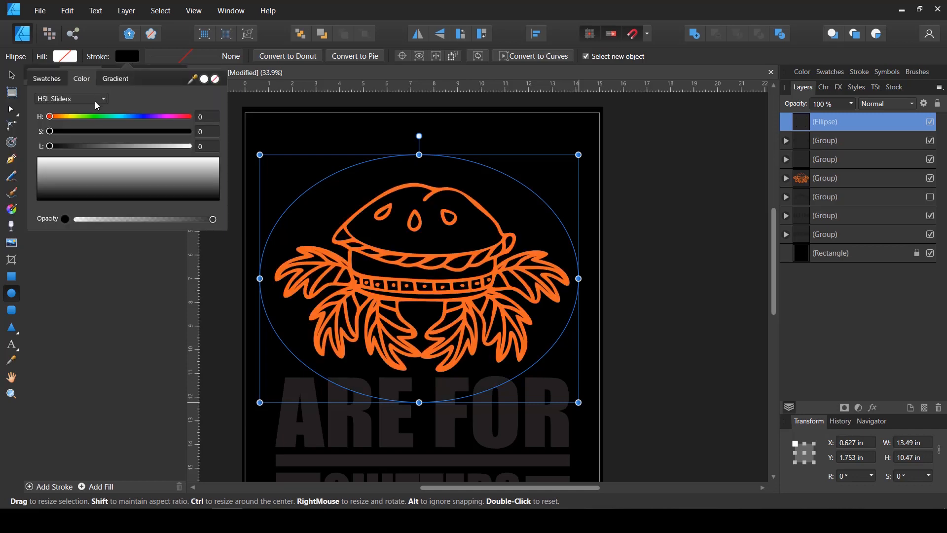
left_click(118, 118)
left_click(147, 132)
left_click_drag(135, 146, 158, 147)
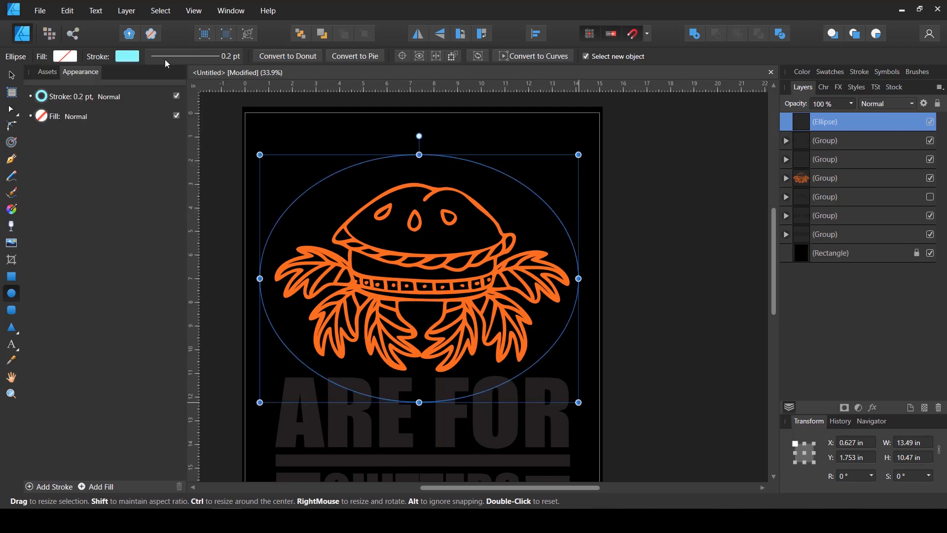
left_click(165, 58)
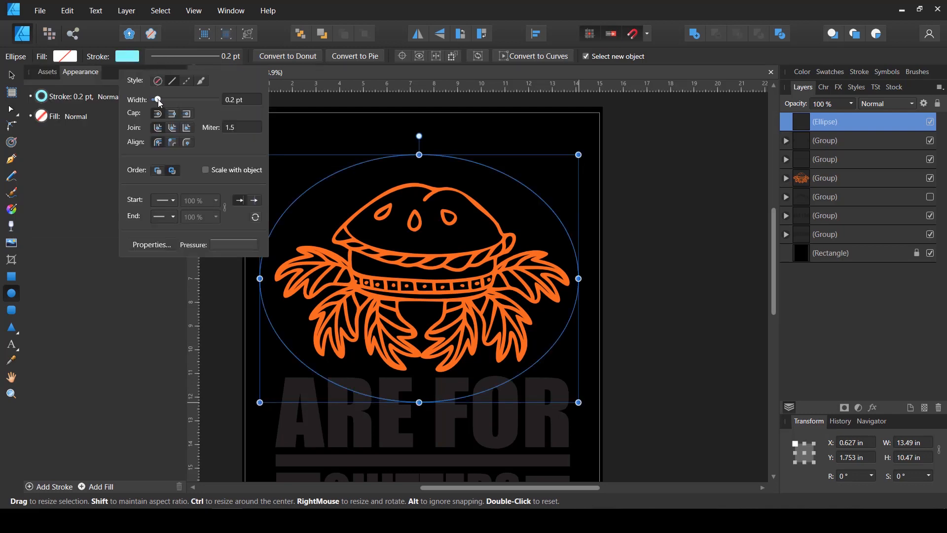
left_click_drag(157, 99, 180, 100)
Shift the ellipse down to a Y position of about 2.36 in and centre it horizontally on the page
left_click_drag(462, 164, 463, 178)
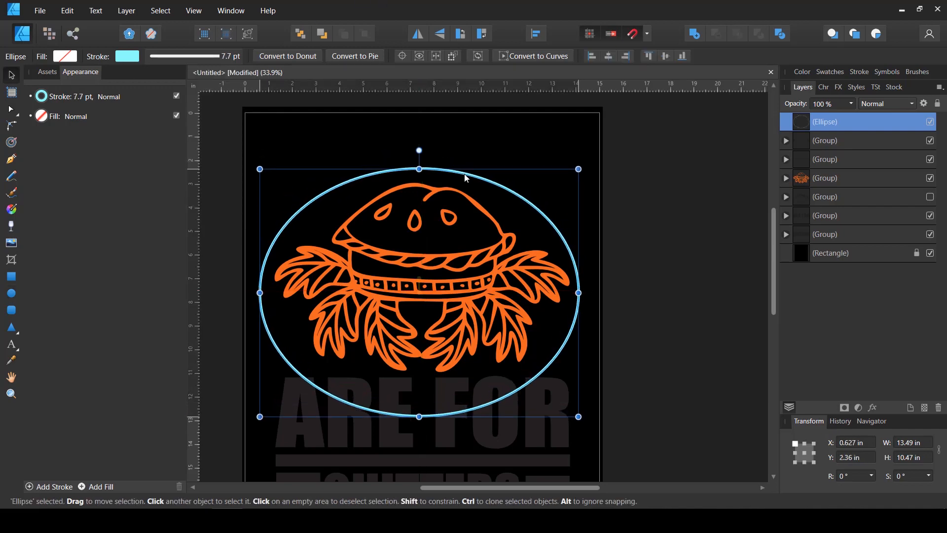
left_click(536, 36)
left_click(564, 76)
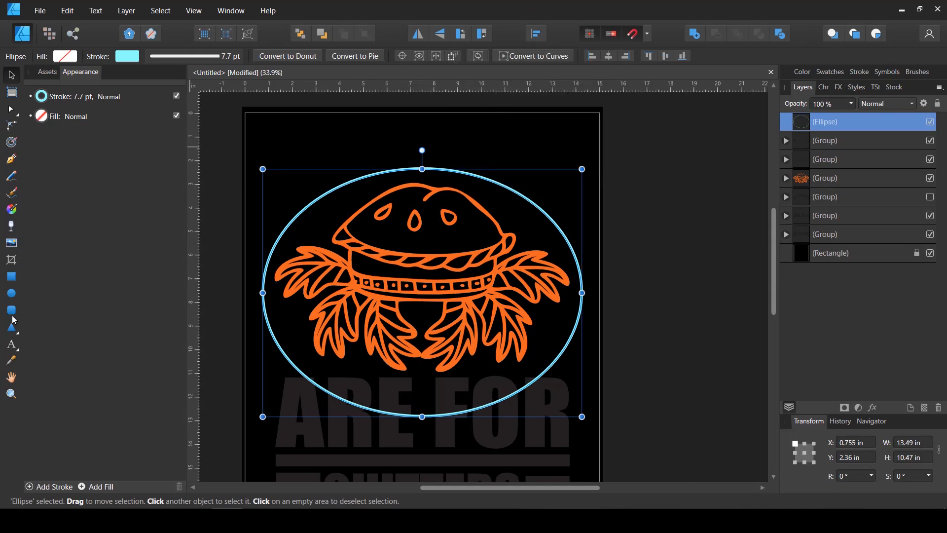
Convert the ellipse into a text path and add LEFTOVERS along it in white 144 pt Arial
left_click(11, 344)
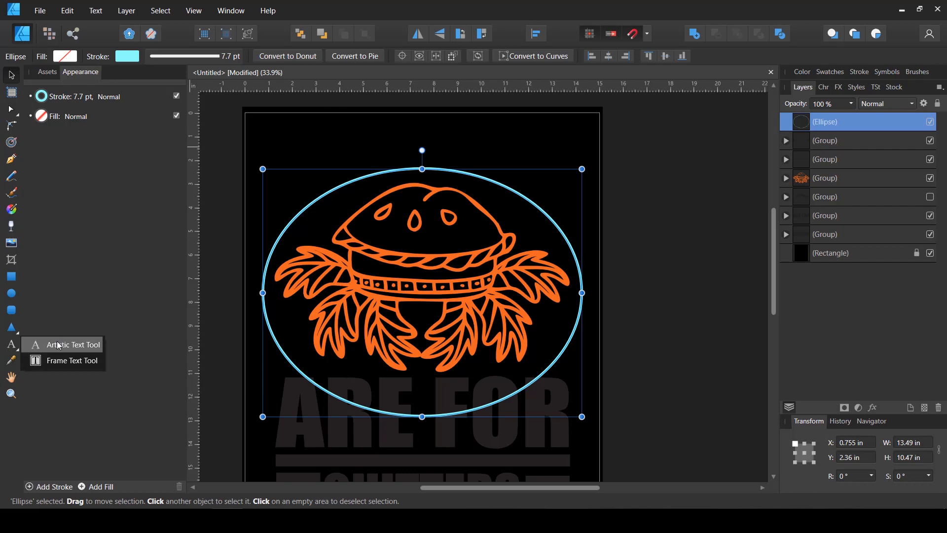
left_click(58, 346)
scroll(304, 210, "up", 4)
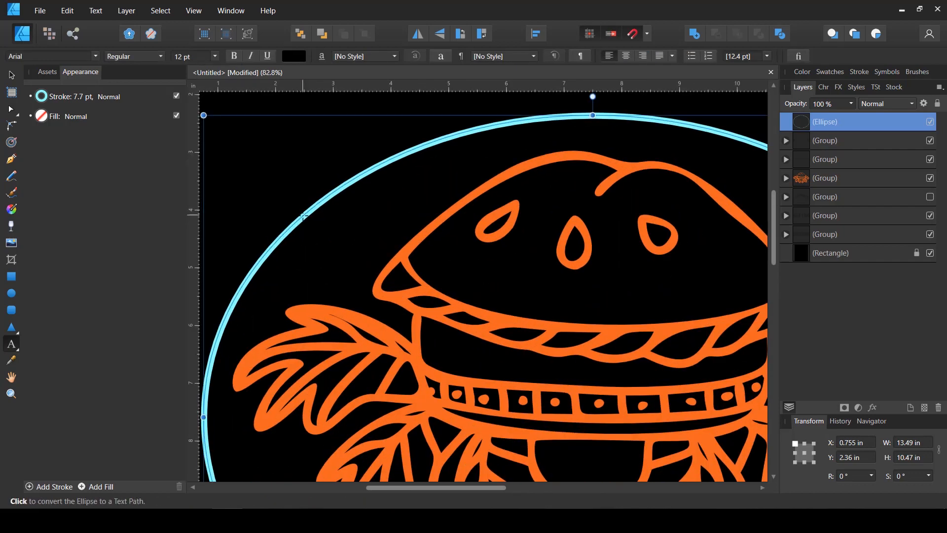
left_click(930, 253)
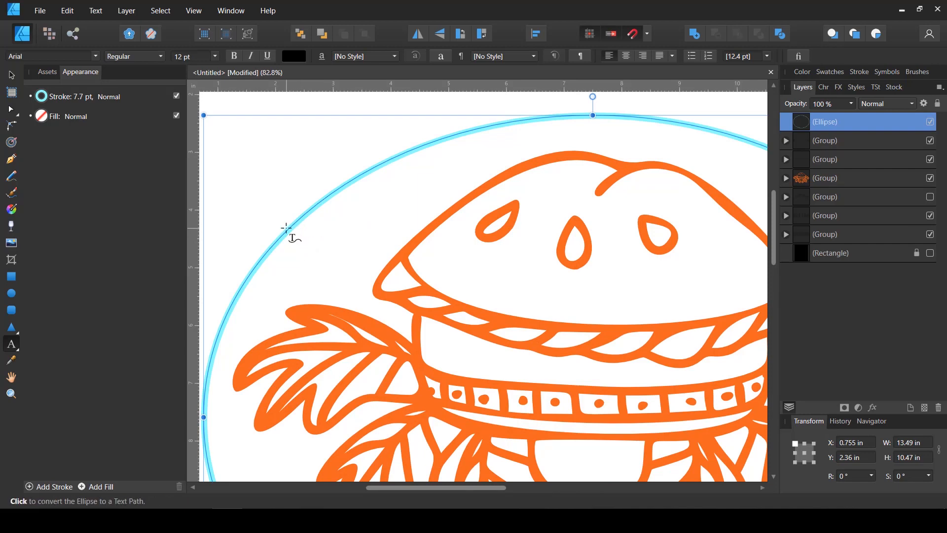
left_click(286, 228)
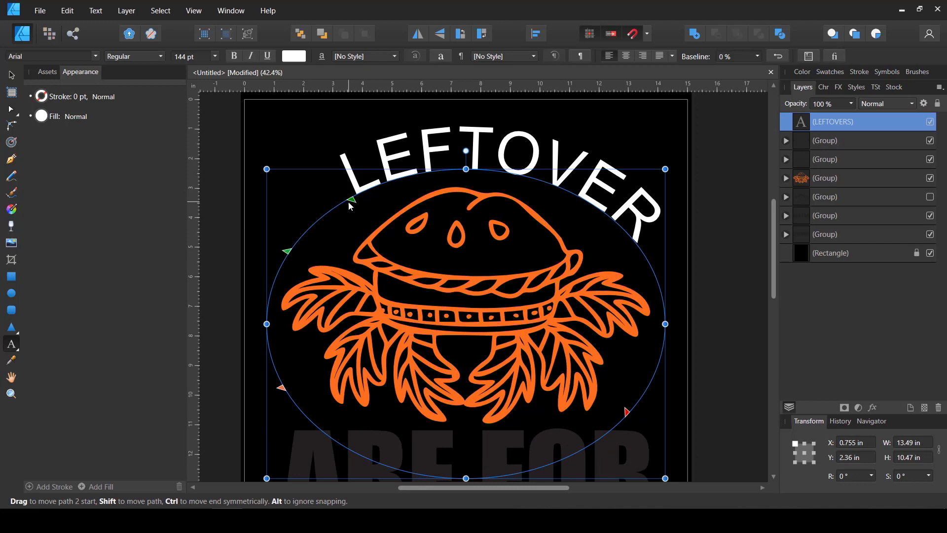
left_click_drag(349, 206, 327, 215)
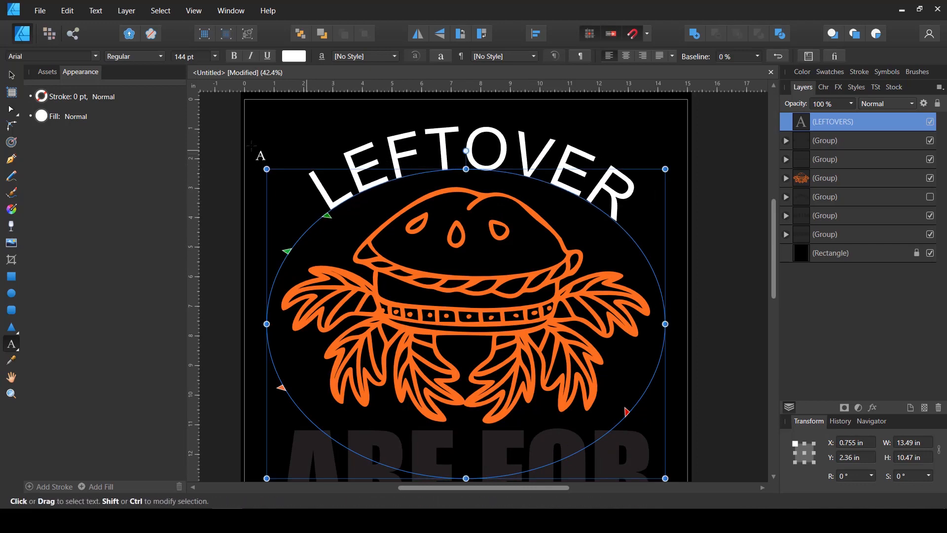
Set all of the curved LEFTOVERS lettering in the Comfy Christmas font
left_click(13, 75)
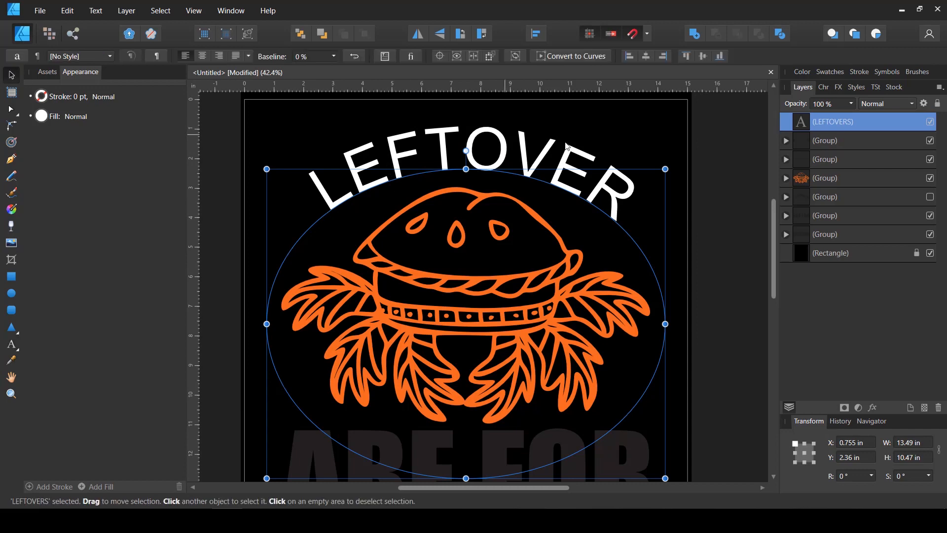
left_click(713, 164)
left_click(466, 151)
left_click(12, 343)
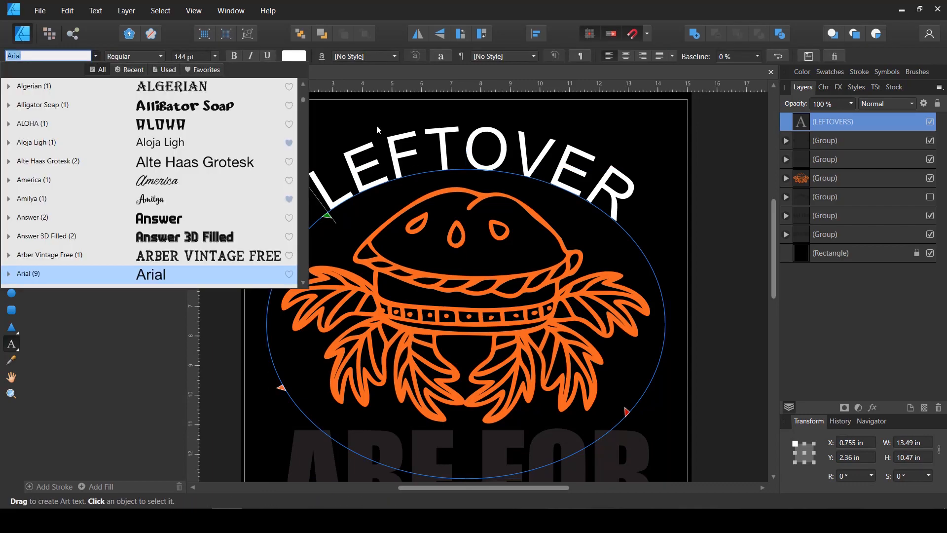
key("ctrl+a")
left_click(50, 56)
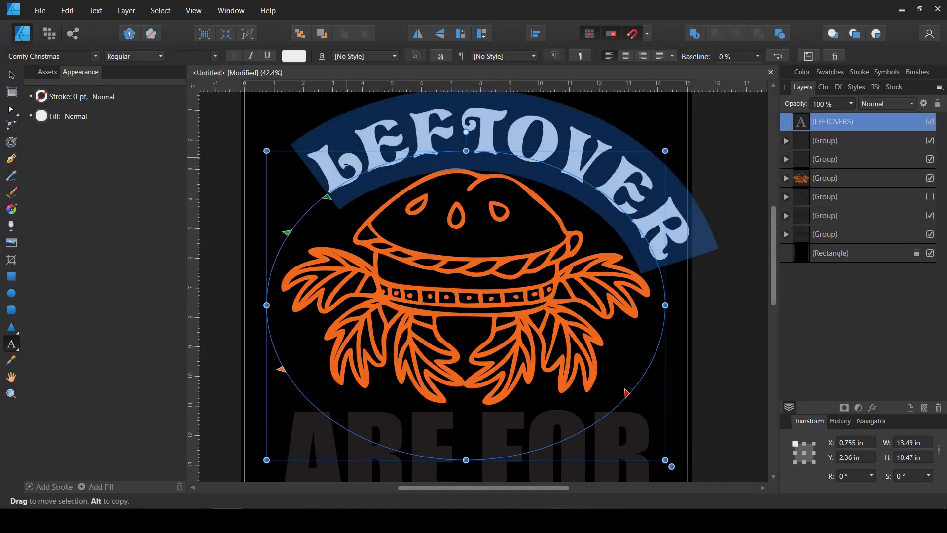
left_click(342, 183)
scroll(341, 170, "up", 1)
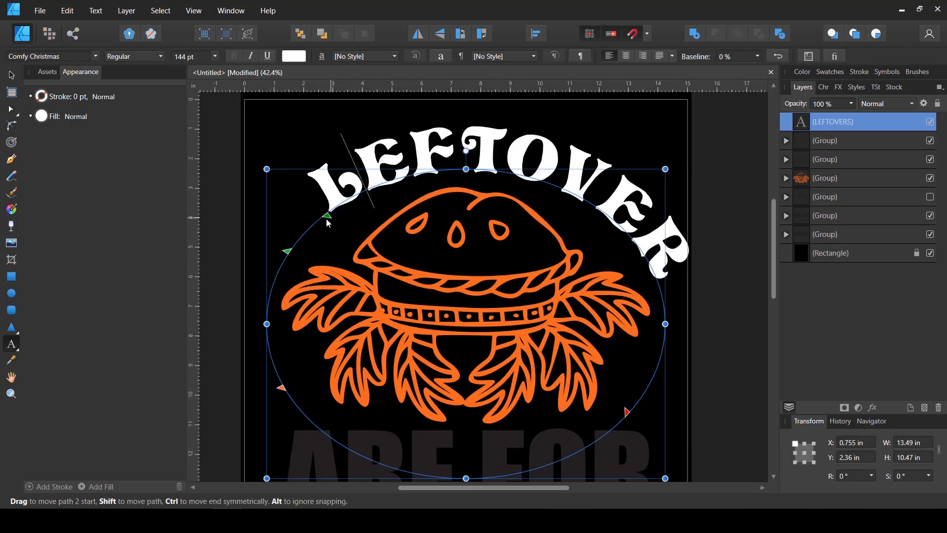
Slide the text path's start markers down the ellipse's left side to balance the lettering over the burger, and clear the selection
left_click_drag(286, 251, 271, 279)
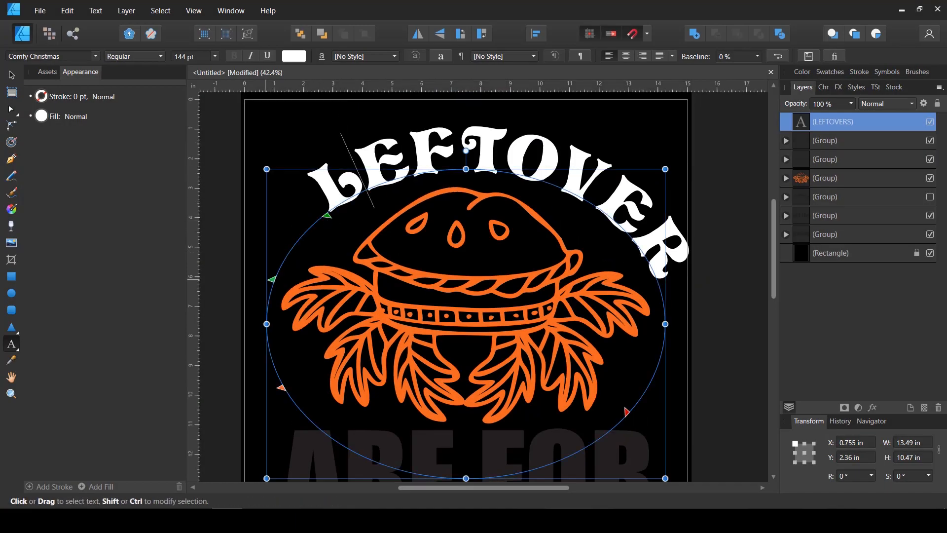
left_click_drag(328, 218, 301, 236)
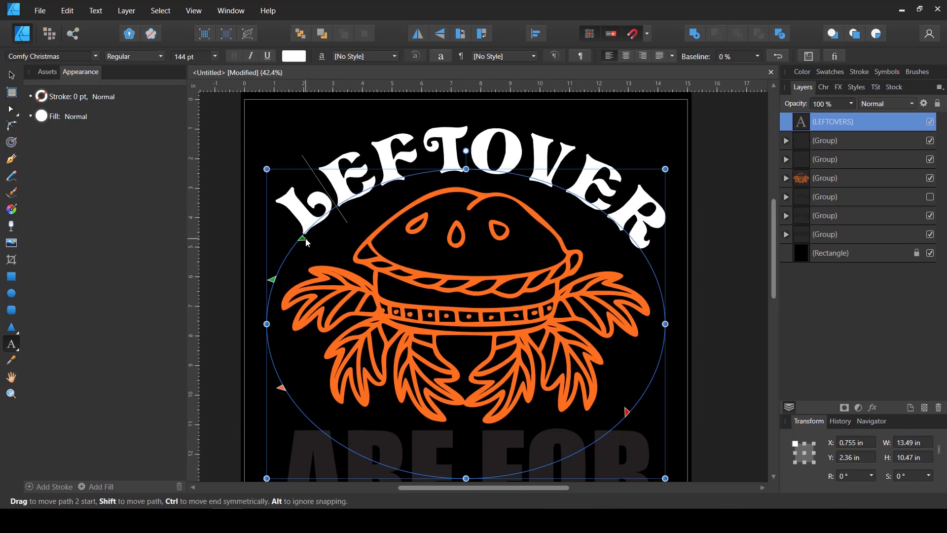
left_click_drag(306, 238, 301, 241)
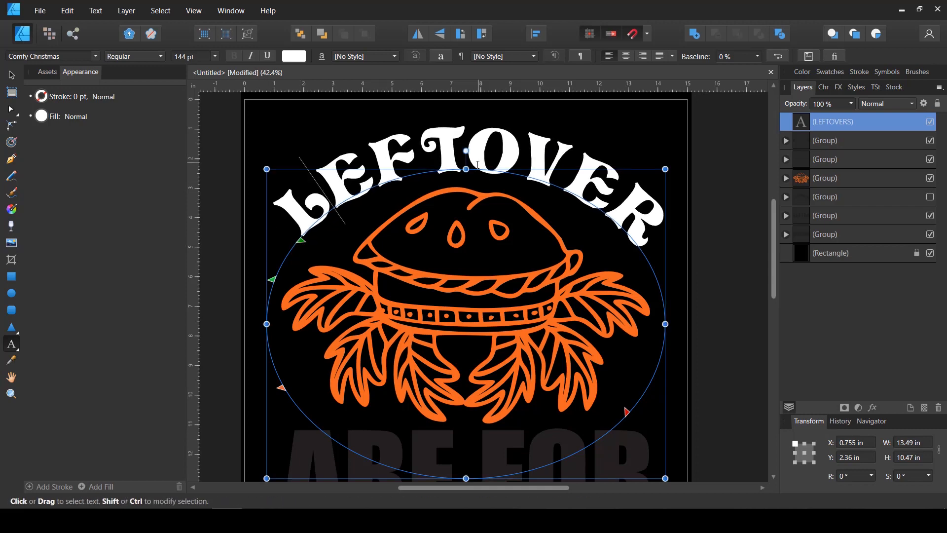
scroll(451, 164, "down", 2)
scroll(463, 178, "up", 1)
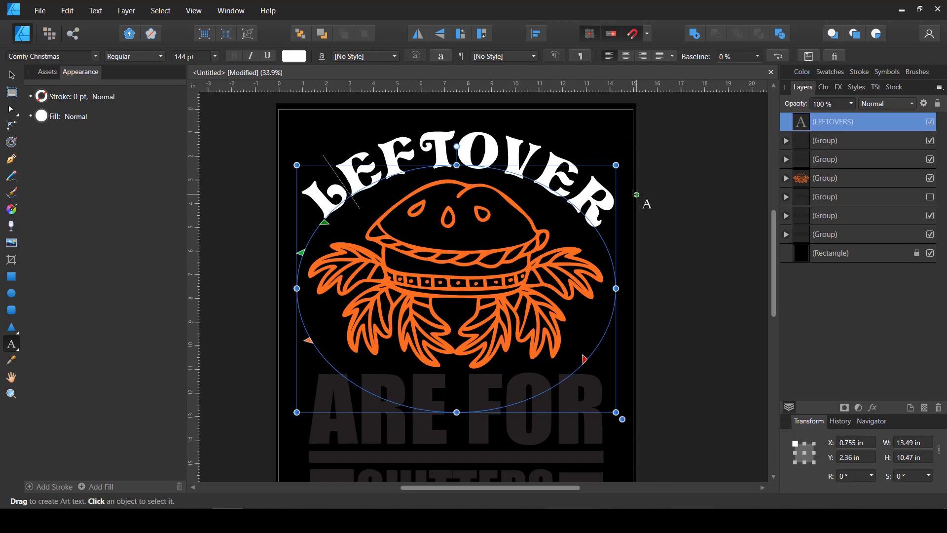
scroll(384, 163, "down", 1)
left_click(11, 74)
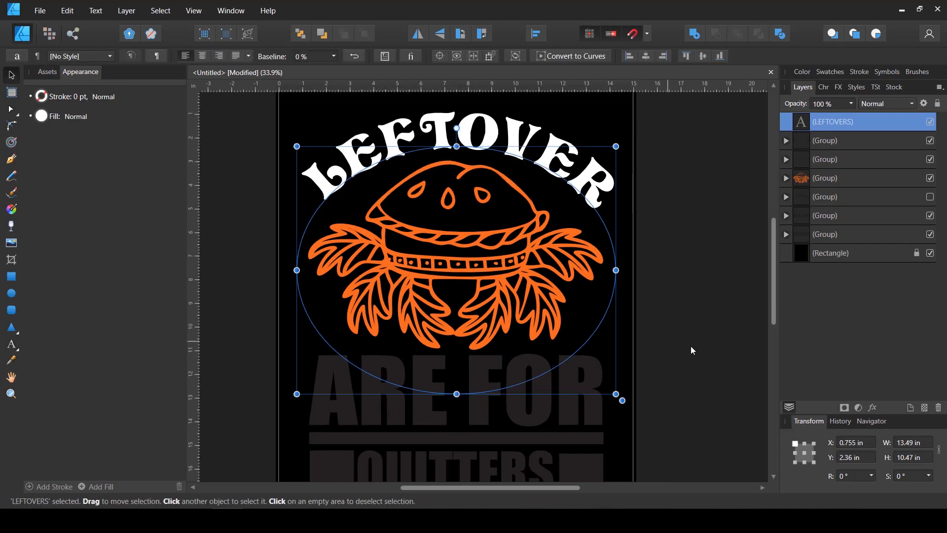
left_click(691, 346)
Hide the original ARE FOR and QUITTERS lettering groups
scroll(628, 327, "down", 1)
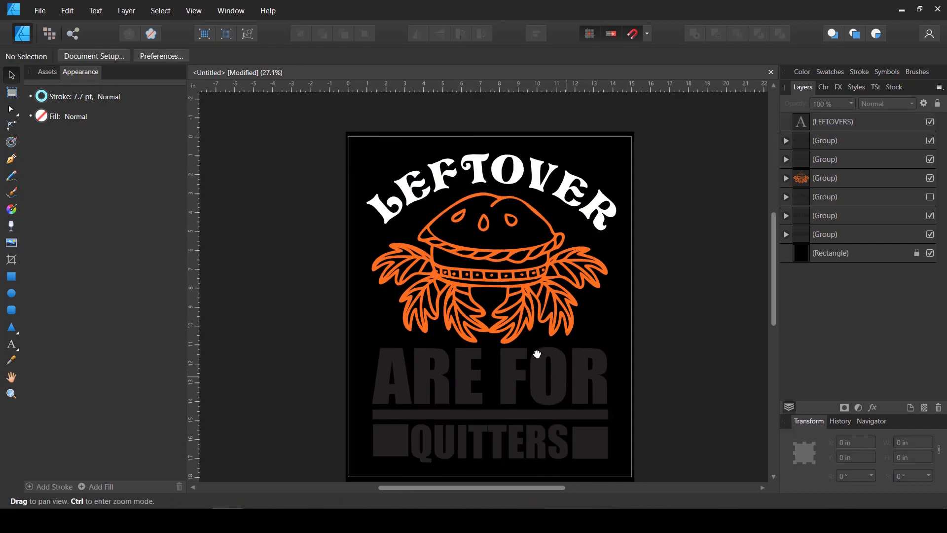
left_click_drag(537, 356, 459, 307)
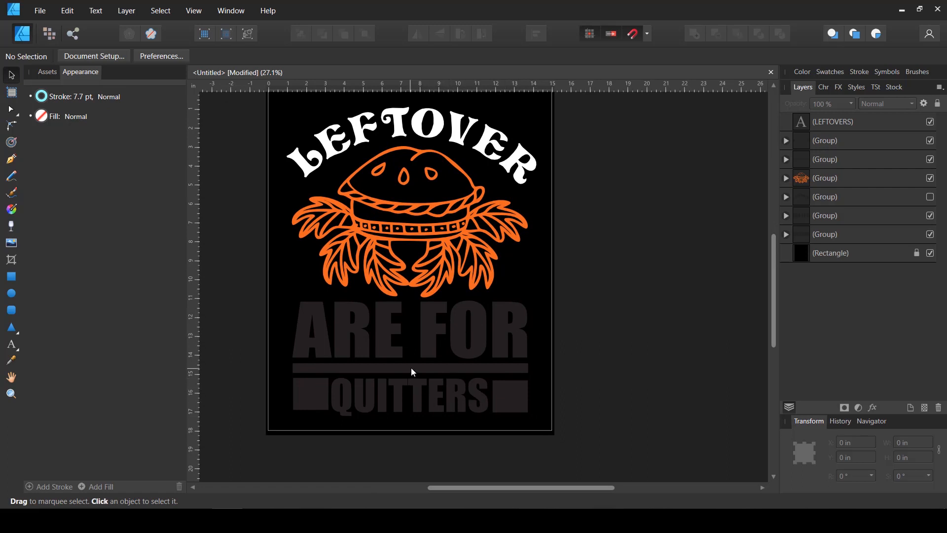
scroll(460, 353, "up", 1)
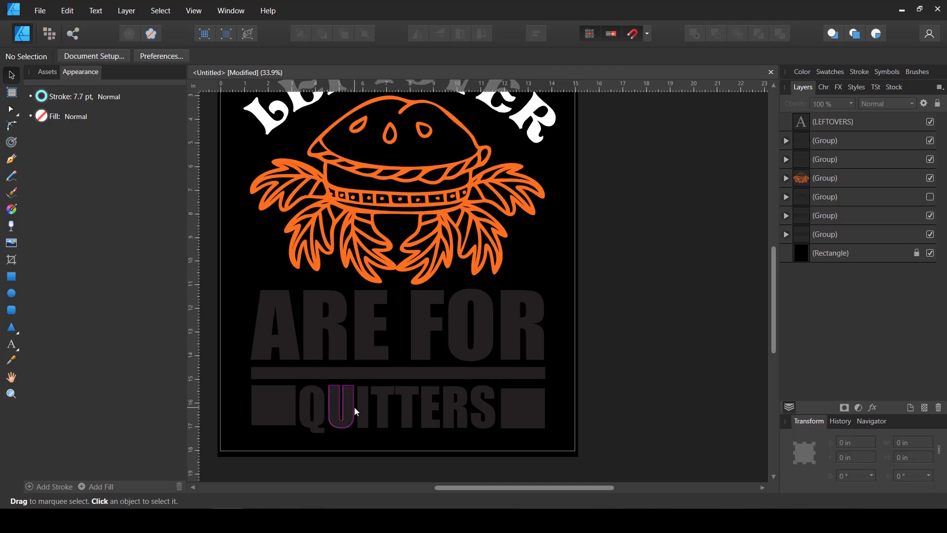
scroll(355, 407, "up", 2)
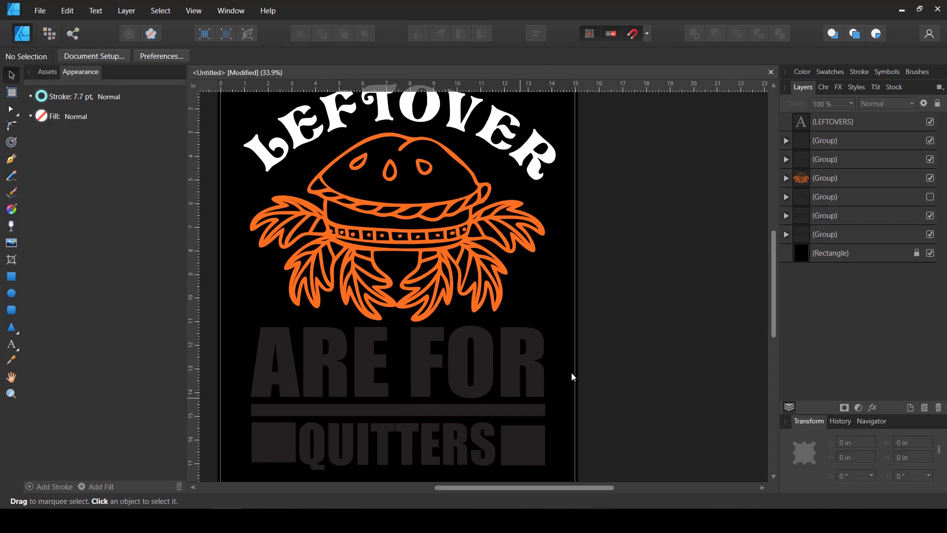
left_click(931, 216)
left_click(931, 234)
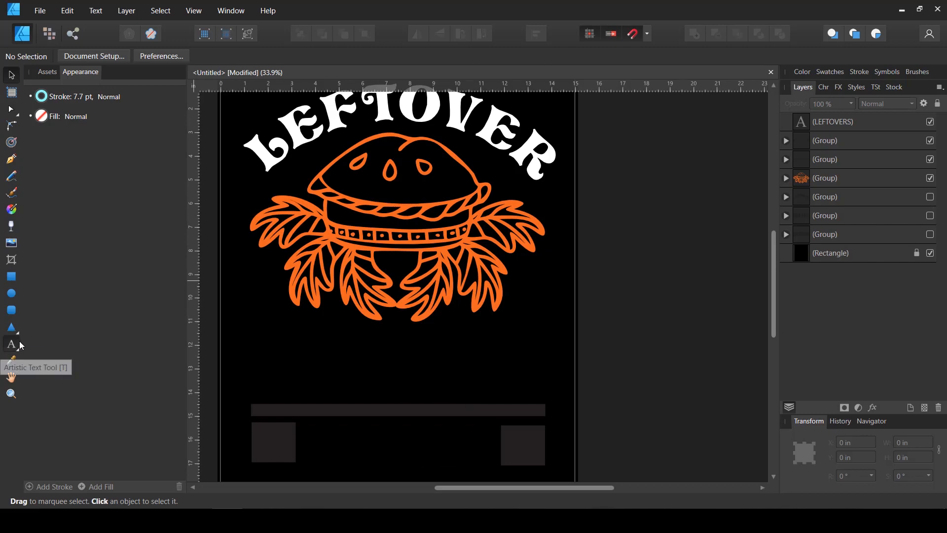
Add white ARE FOR artistic text in Algerian, size it to about 113.1 pt and place it under the illustration
left_click(15, 344)
left_click_drag(555, 369, 704, 320)
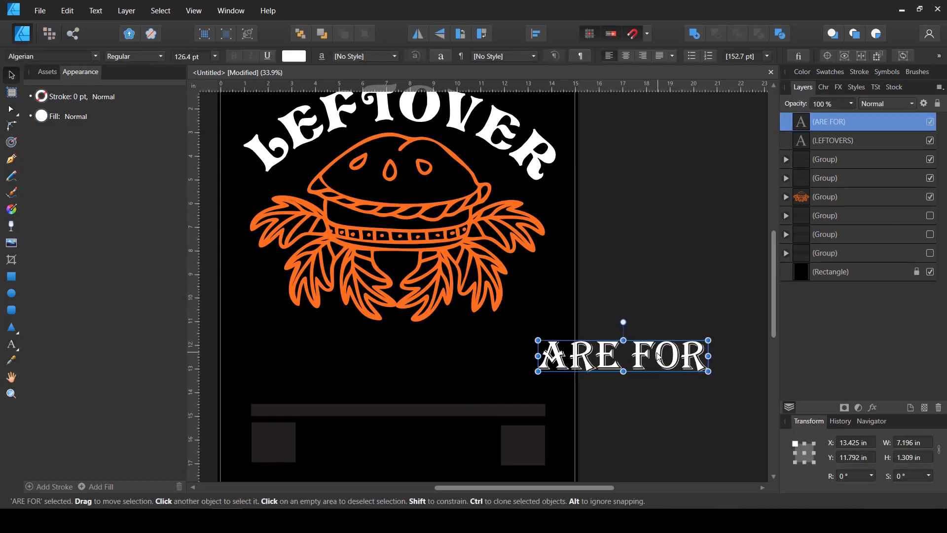
left_click_drag(652, 357, 447, 350)
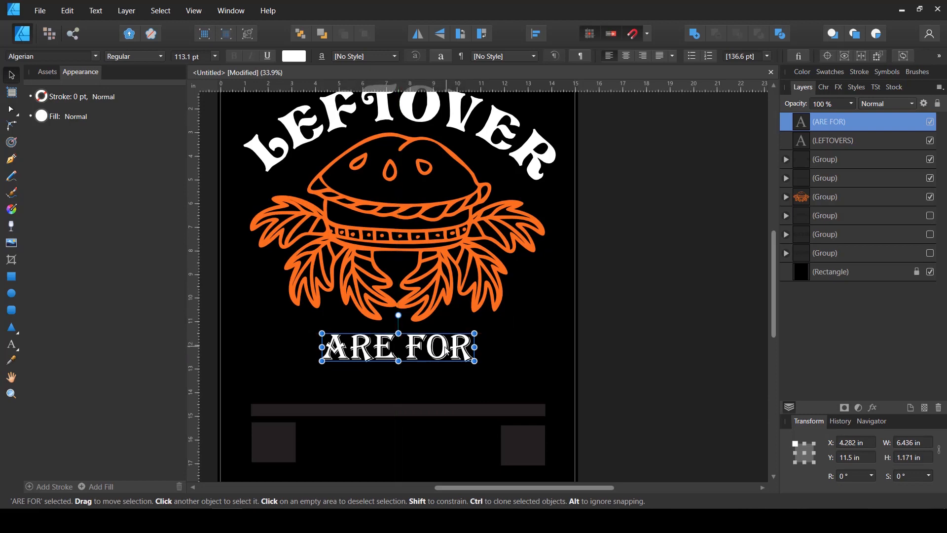
Change ARE FOR to the Art Club font and shift it to about 5.23 in X, beneath the burger's middle
left_click(97, 56)
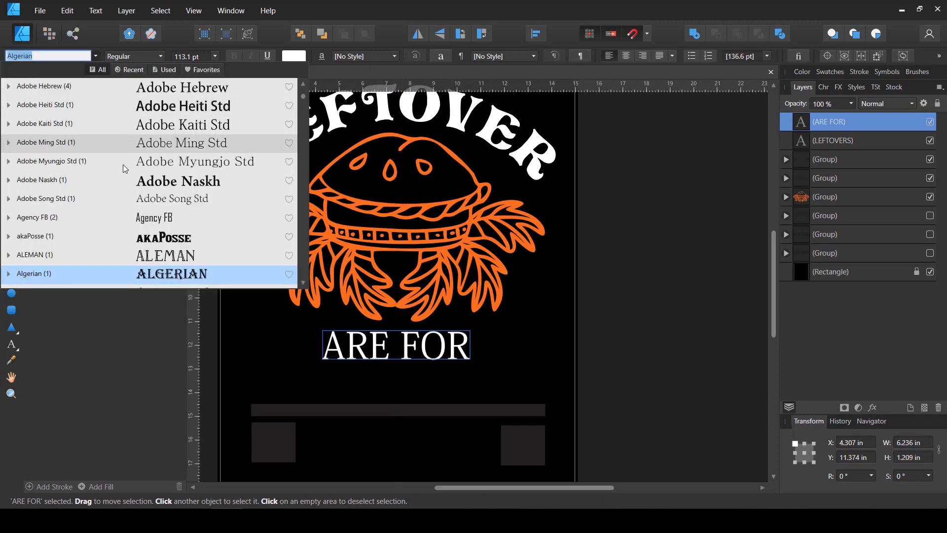
scroll(140, 170, "down", 4)
scroll(139, 170, "down", 2)
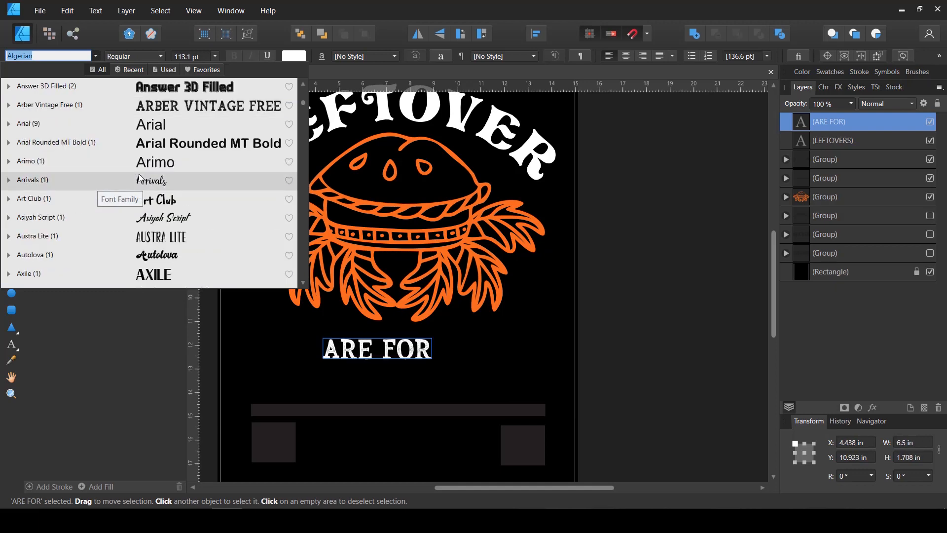
left_click(143, 200)
left_click_drag(398, 346, 419, 346)
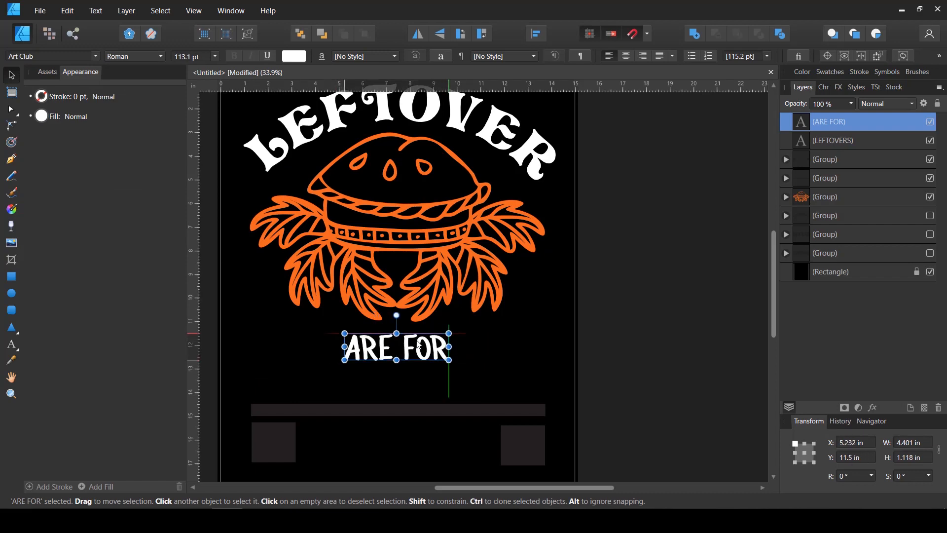
Hide the dark divider bar and square block groups, and add white QUITTERS text in Algerian below ARE FOR
left_click(493, 395)
left_click(431, 407)
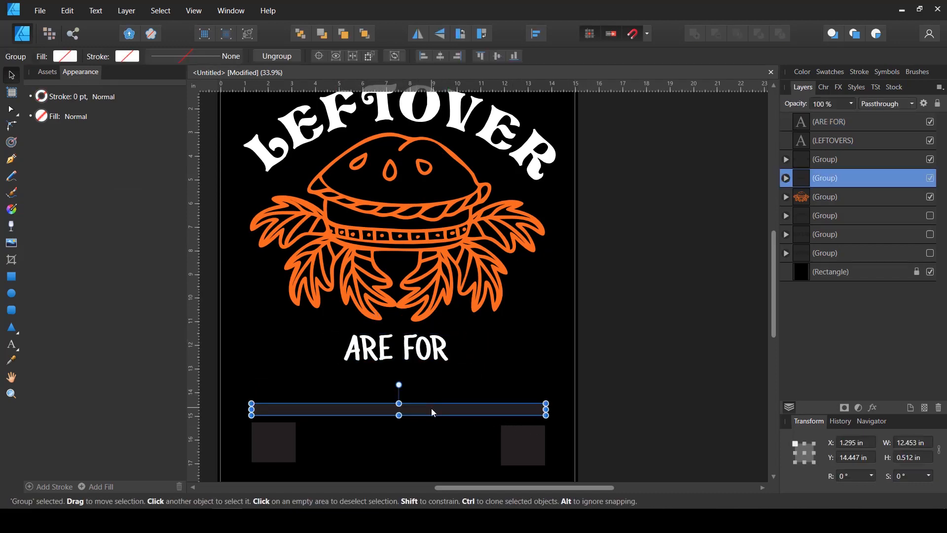
left_click(594, 361)
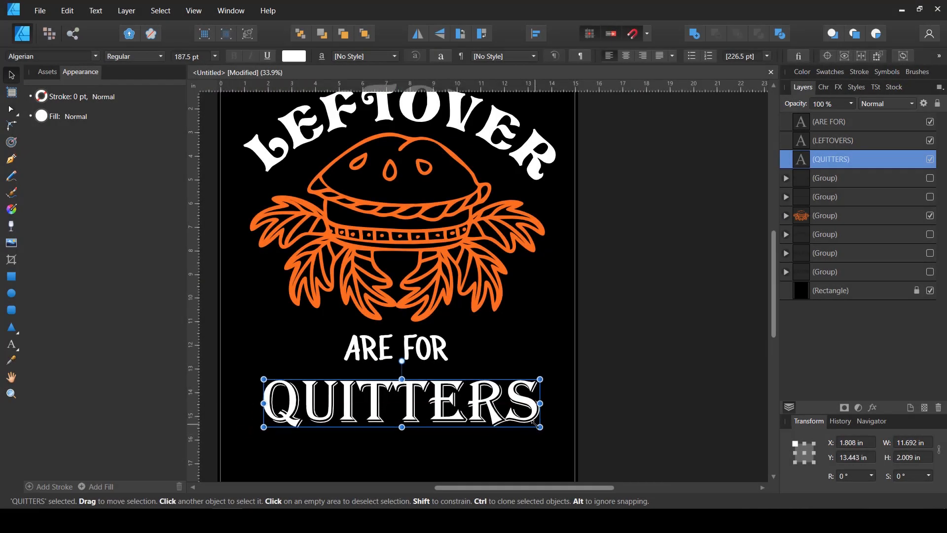
Set QUITTERS in the Dendritic font, scale it to about 12.7 in wide and place it at about 1.5 in X, 13.63 in Y
left_click_drag(538, 425, 506, 417)
scroll(536, 427, "down", 1)
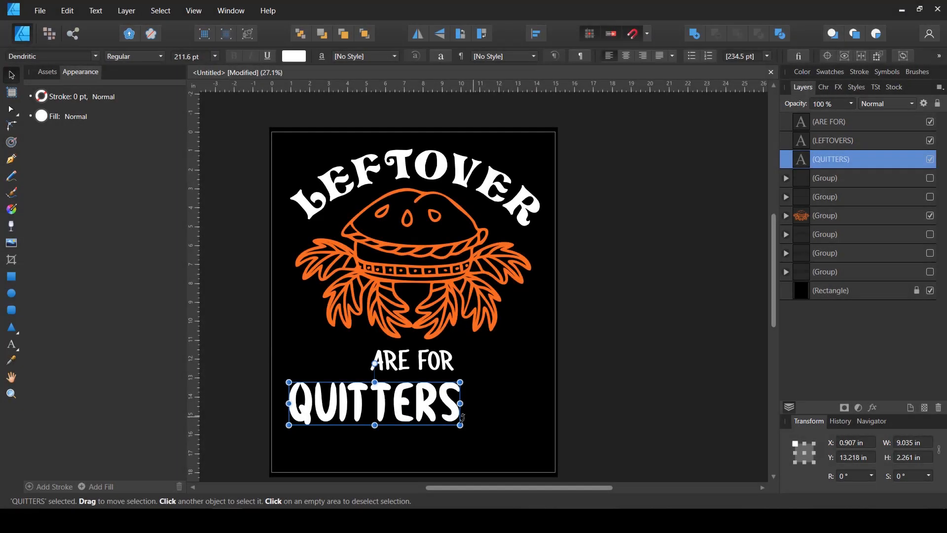
left_click_drag(506, 434, 542, 453)
left_click_drag(477, 430, 484, 433)
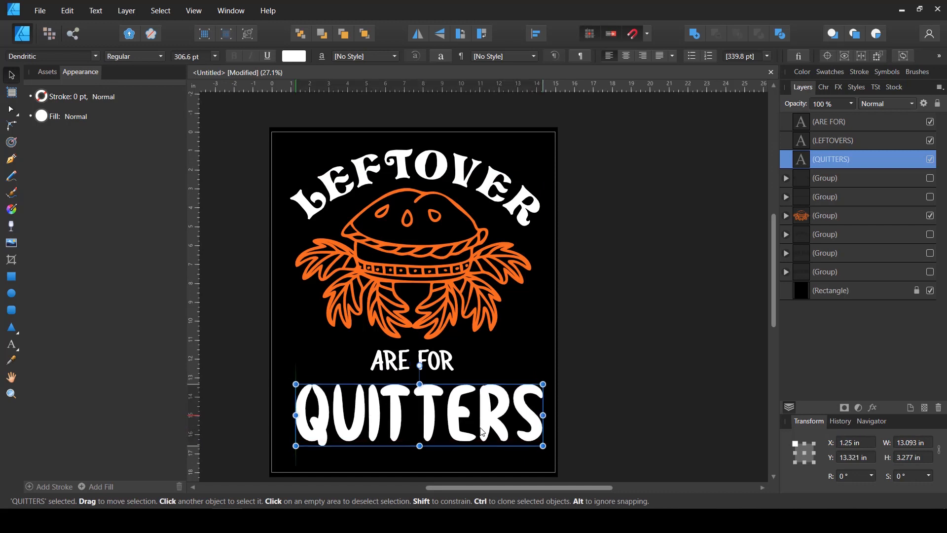
left_click_drag(547, 445, 540, 444)
left_click_drag(497, 430, 502, 433)
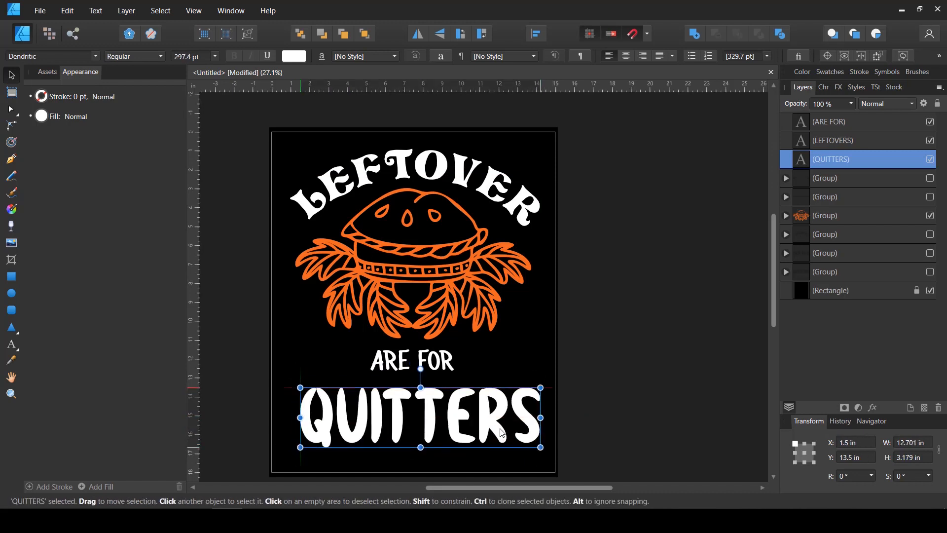
Enlarge ARE FOR to about 5.24 in wide, and raise QUITTERS to a Y position of about 13.32 in
left_click(440, 365)
mouse_move(458, 376)
left_mouse_down()
mouse_move(470, 375)
mouse_move(453, 364)
left_mouse_up()
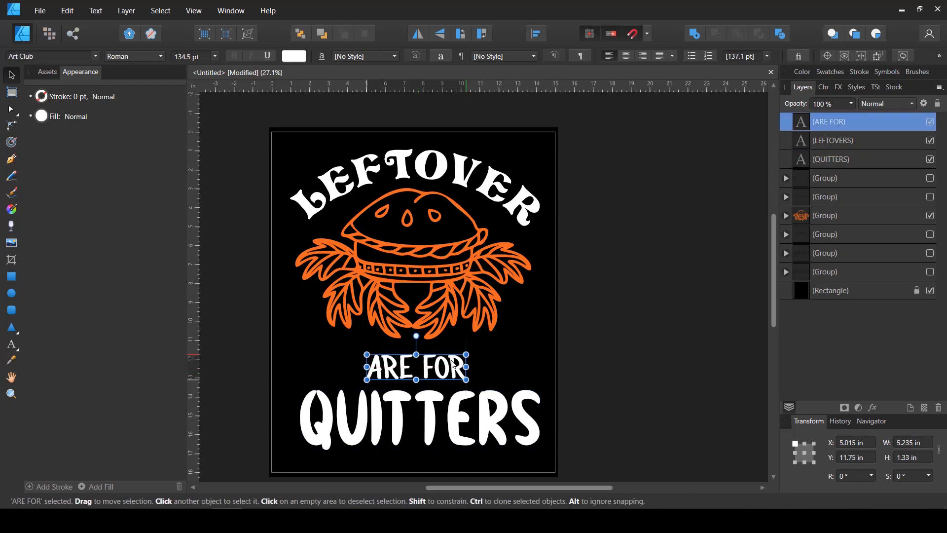
left_click(447, 411)
left_click_drag(446, 404, 444, 405)
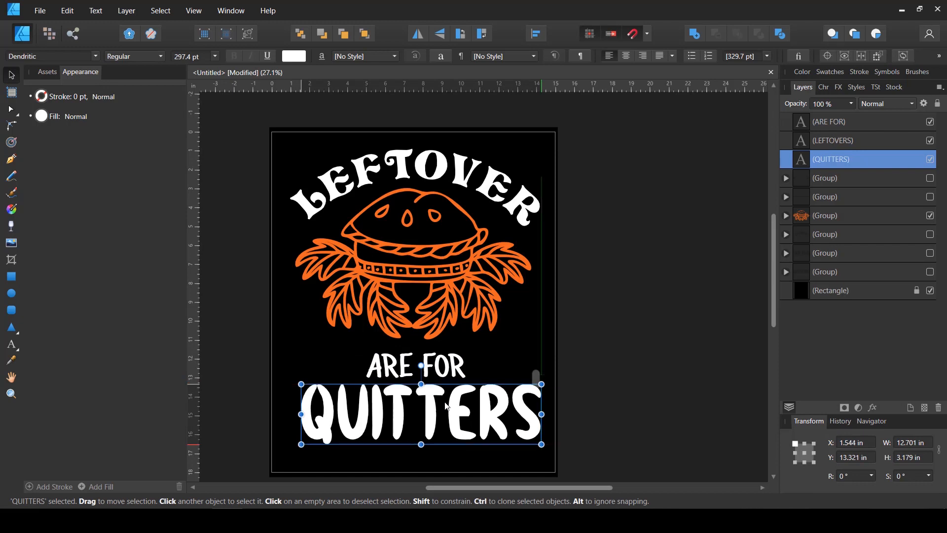
Centre the QUITTERS and ARE FOR texts horizontally on the spread
left_click(536, 34)
left_click(560, 71)
left_click(541, 184)
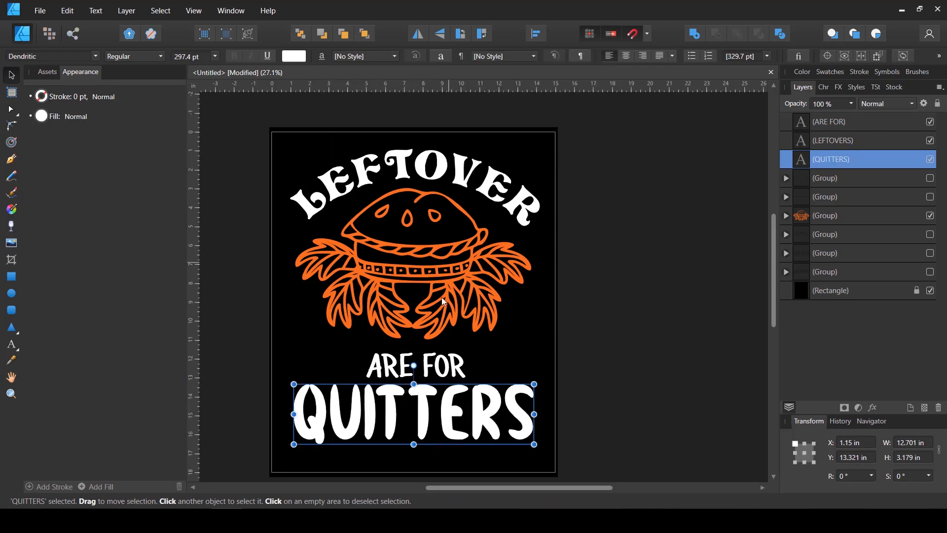
left_click(443, 359)
left_click(542, 34)
left_click(558, 72)
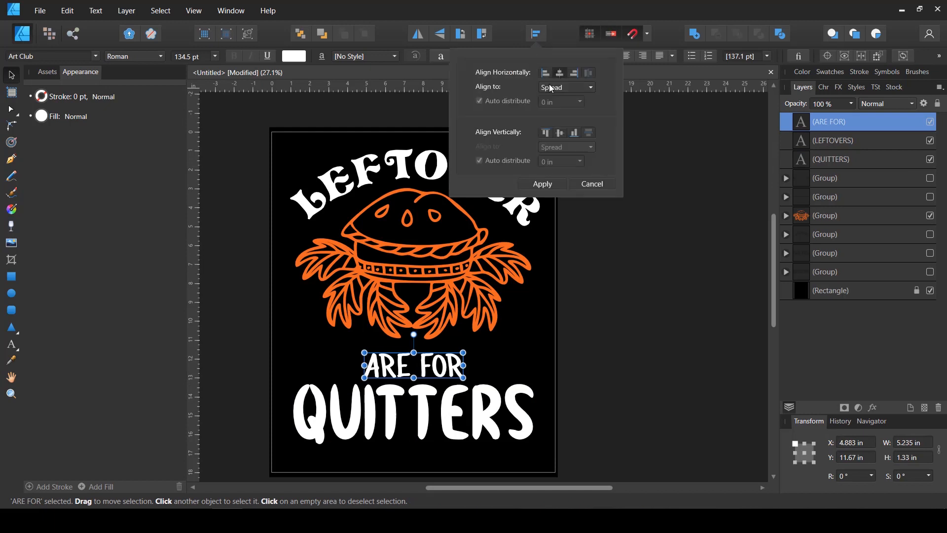
Move ARE FOR slightly up towards the illustration, and select the curved LEFTOVERS text
left_click_drag(426, 363, 426, 357)
left_click(459, 401)
left_click(603, 384)
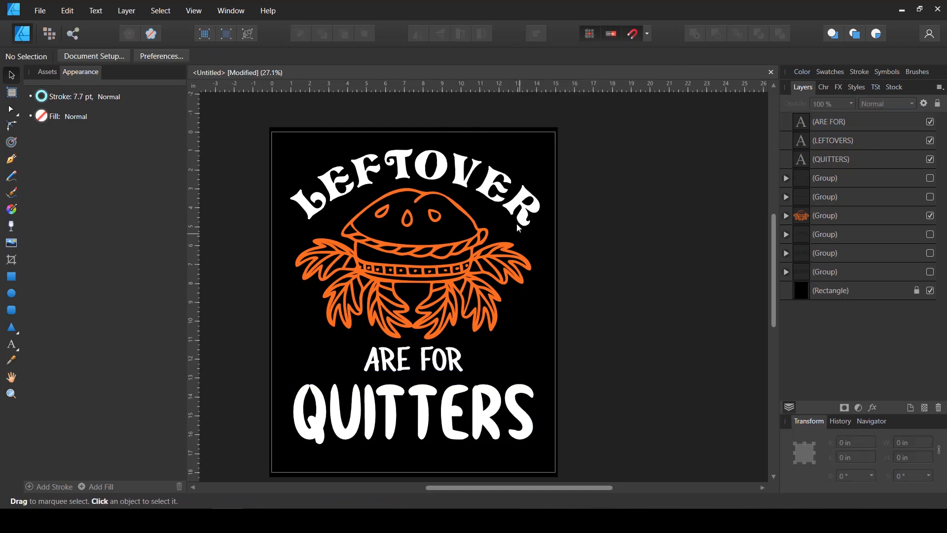
left_click(481, 181)
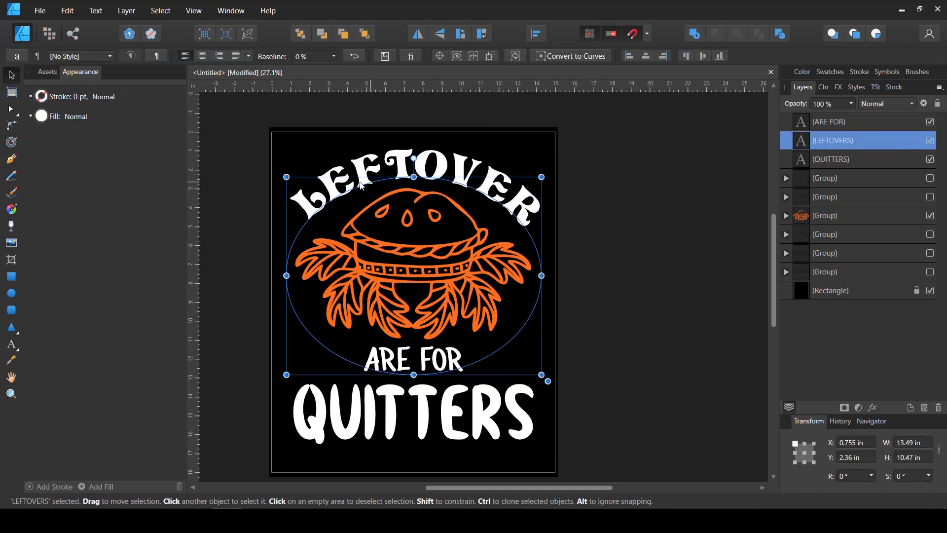
Append the missing S to the curved lettering and shift its path start back so LEFTOVERS arches evenly over the illustration
double_click(533, 208)
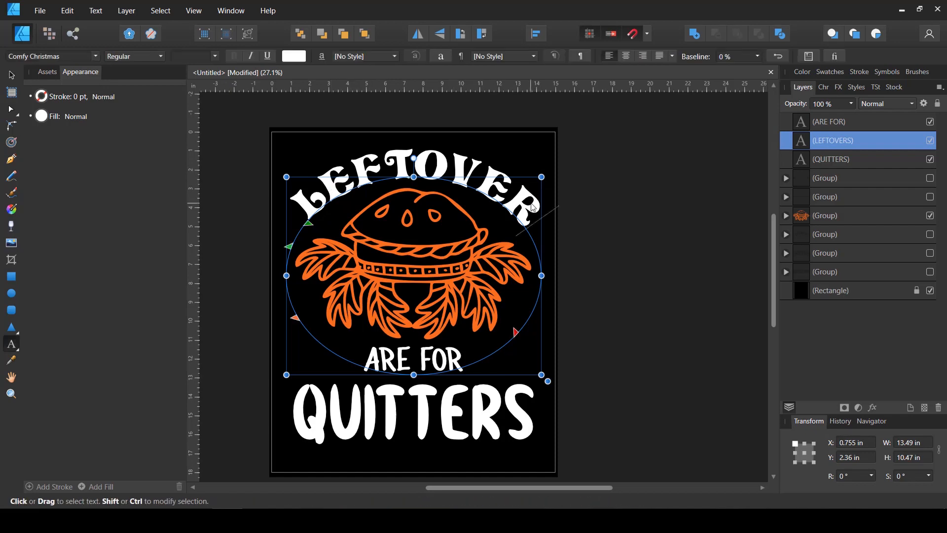
type("S")
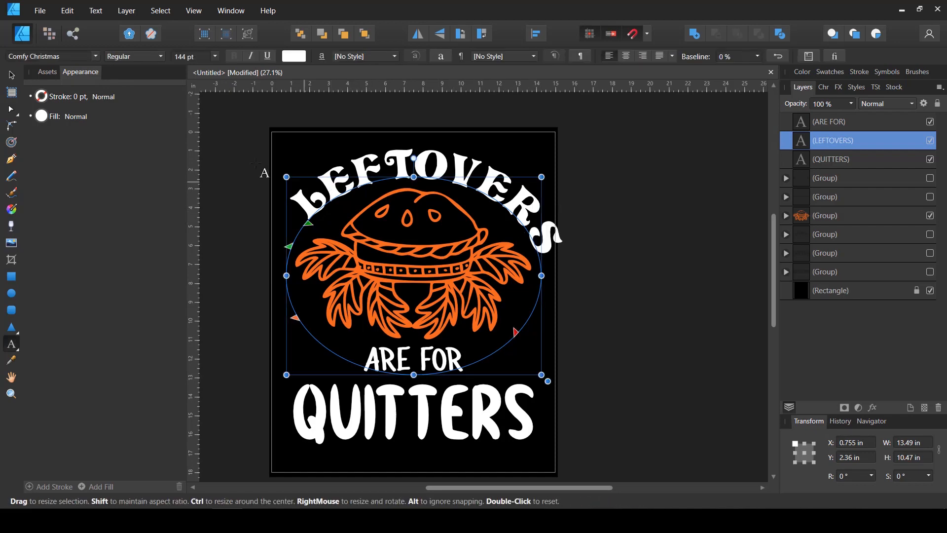
left_click(13, 76)
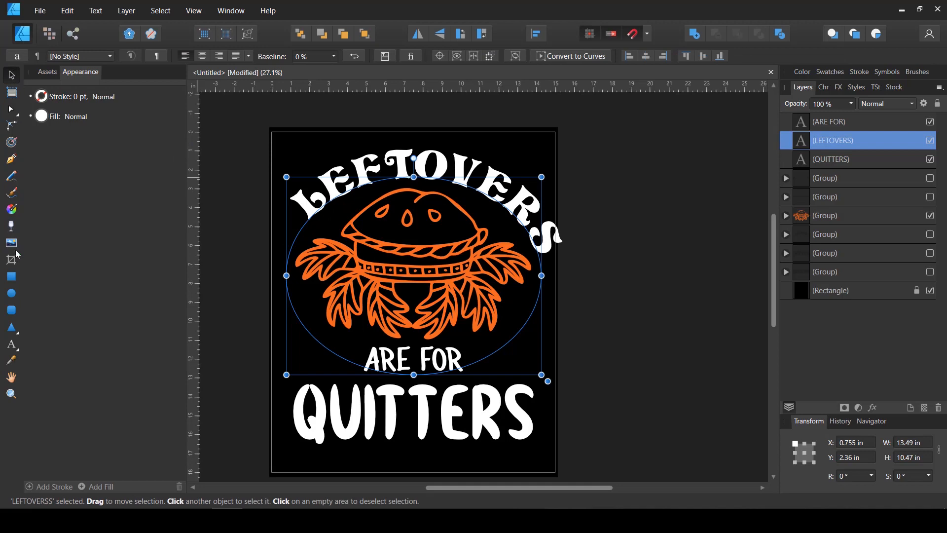
left_click(12, 343)
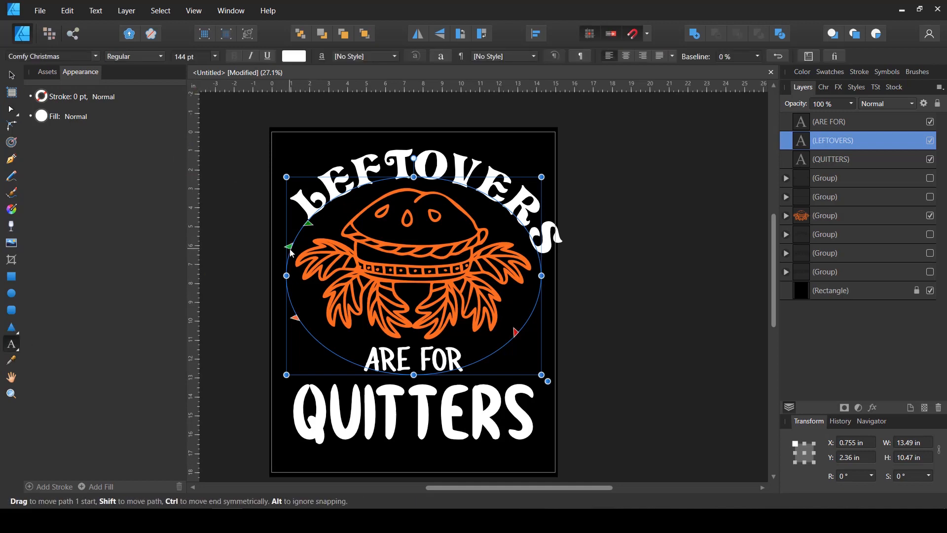
left_click_drag(306, 226, 300, 237)
key("Escape")
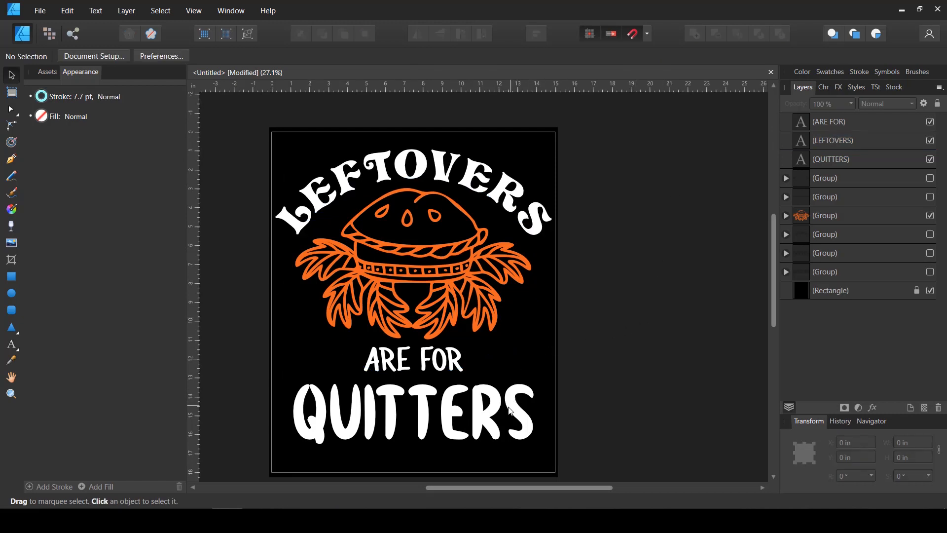
Draw a thin horizontal rectangle about 3.34 in wide and 0.27 in high to the right of ARE FOR
scroll(533, 400, "up", 1)
scroll(531, 400, "up", 1)
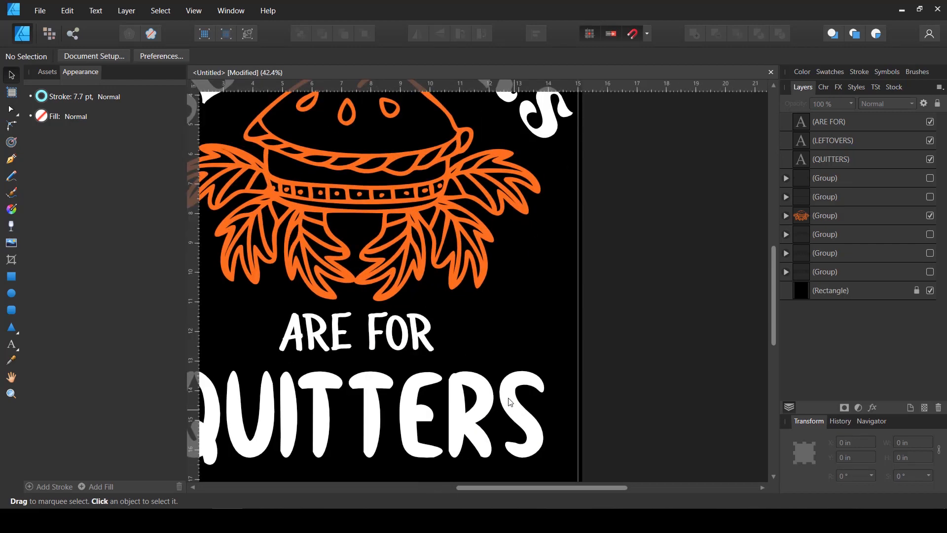
scroll(523, 395, "down", 1)
left_click(11, 277)
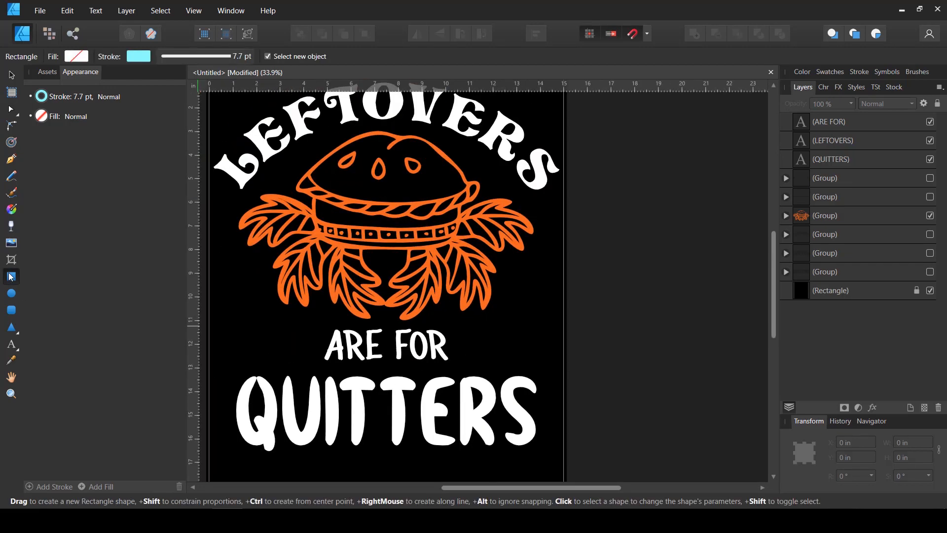
scroll(452, 357, "up", 1)
left_click_drag(451, 323, 550, 332)
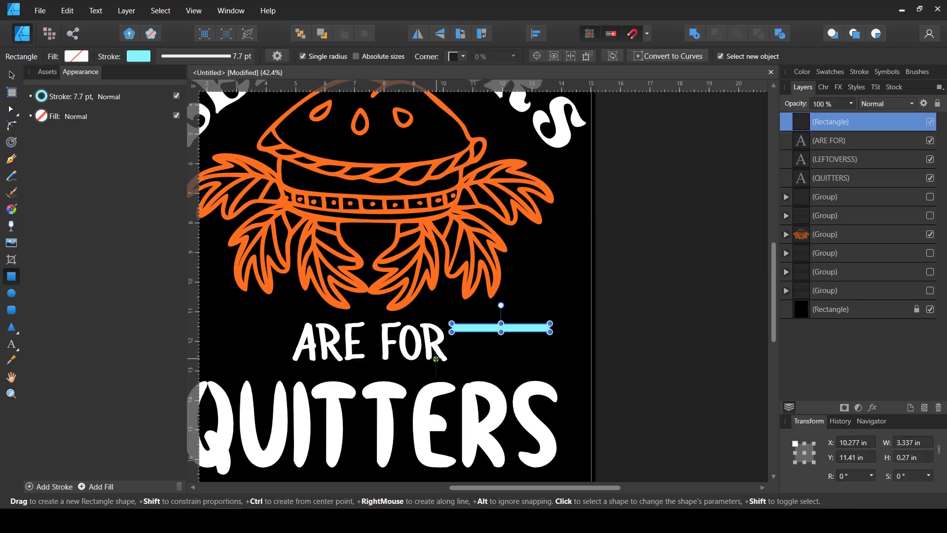
Swap the rectangle's stroke colour to its fill and make the fill white with a lightness of 100
key("shift+x")
left_click(76, 56)
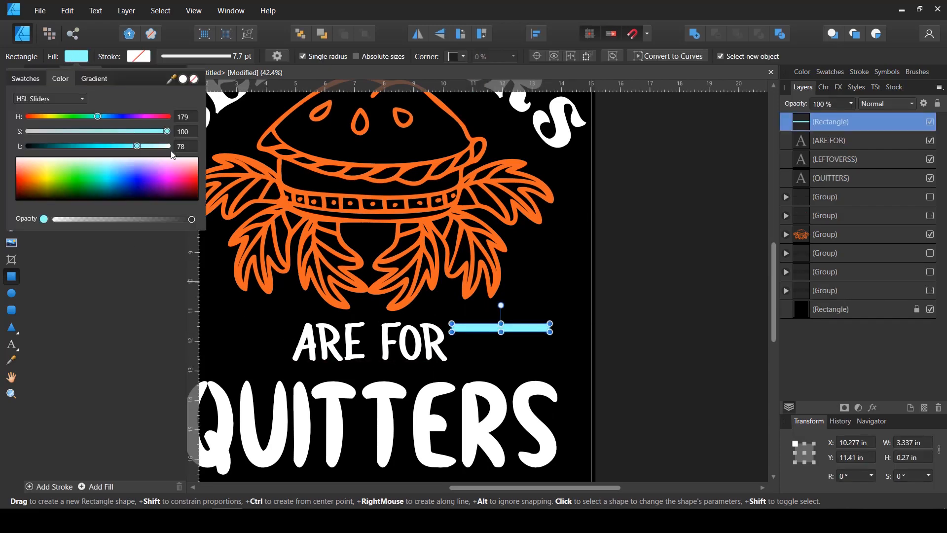
left_click_drag(141, 147, 188, 147)
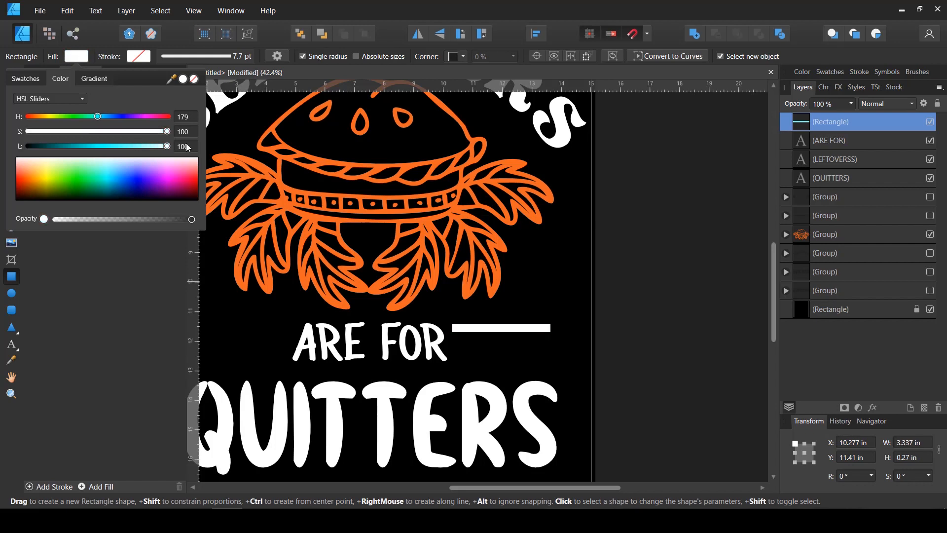
left_click(379, 17)
left_click(14, 78)
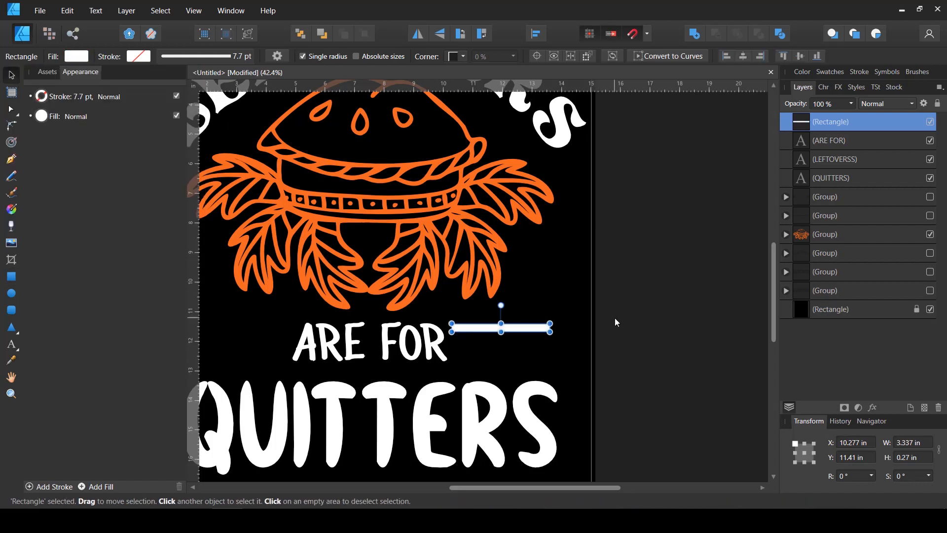
Duplicate the white bar about 1 in lower, level with the base of ARE FOR
scroll(505, 338, "up", 3)
mouse_move(515, 323)
left_mouse_down()
mouse_move(526, 321)
mouse_move(525, 369)
left_mouse_up()
key("ctrl+j")
left_click(659, 333)
scroll(656, 332, "down", 3)
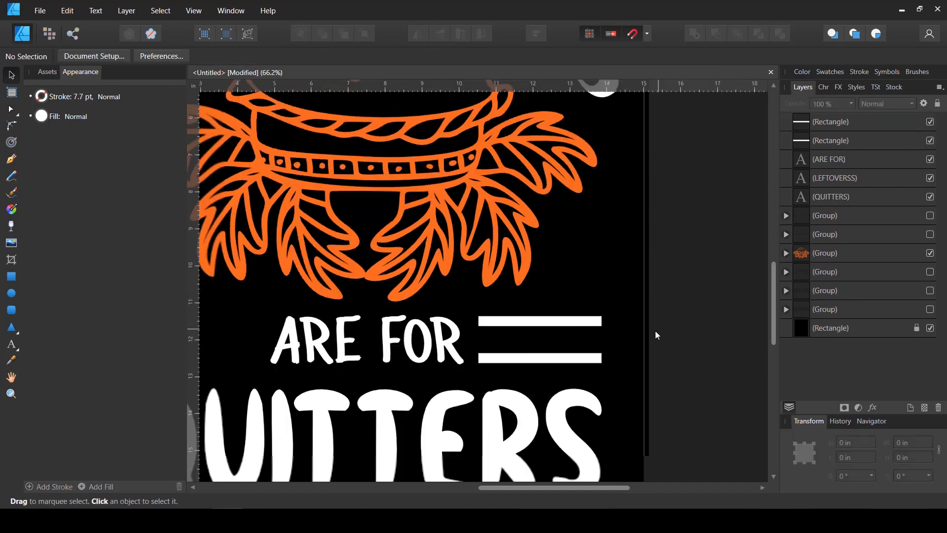
Draw a white circle about 0.31 in across between the two bars, near the end closest to ARE FOR
scroll(653, 338, "up", 3)
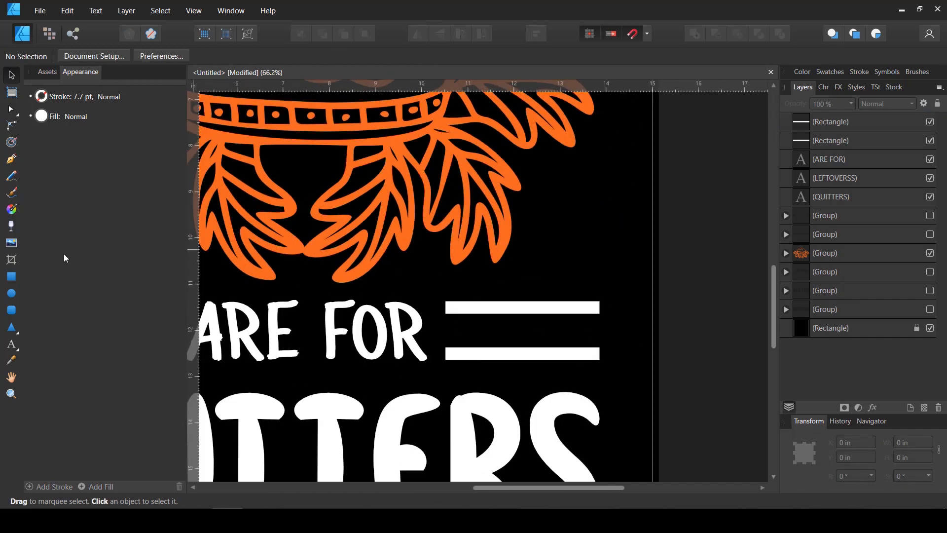
left_click(11, 293)
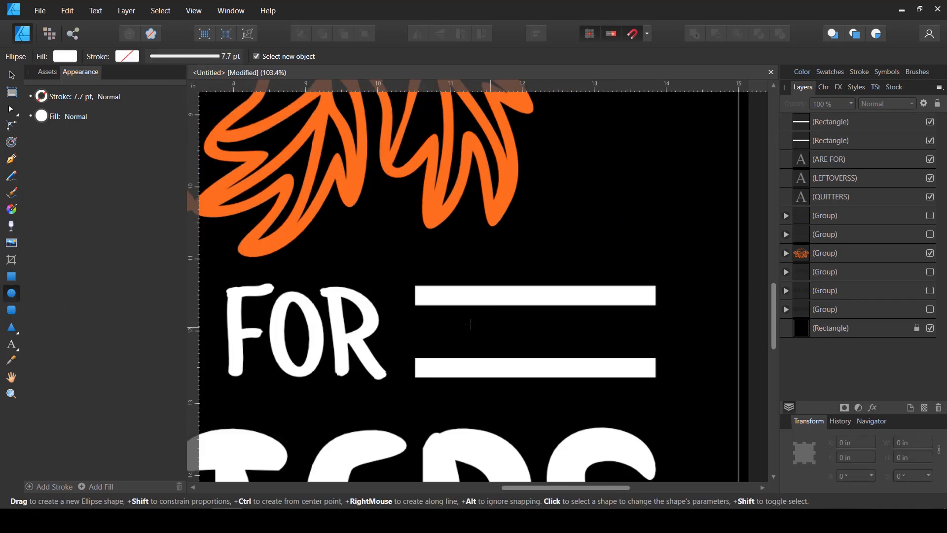
scroll(526, 330, "up", 2)
left_click_drag(429, 323, 486, 335)
Duplicate the circle into a row of five between the bars, spaced about 0.6 in apart
key("v")
key("ctrl+j")
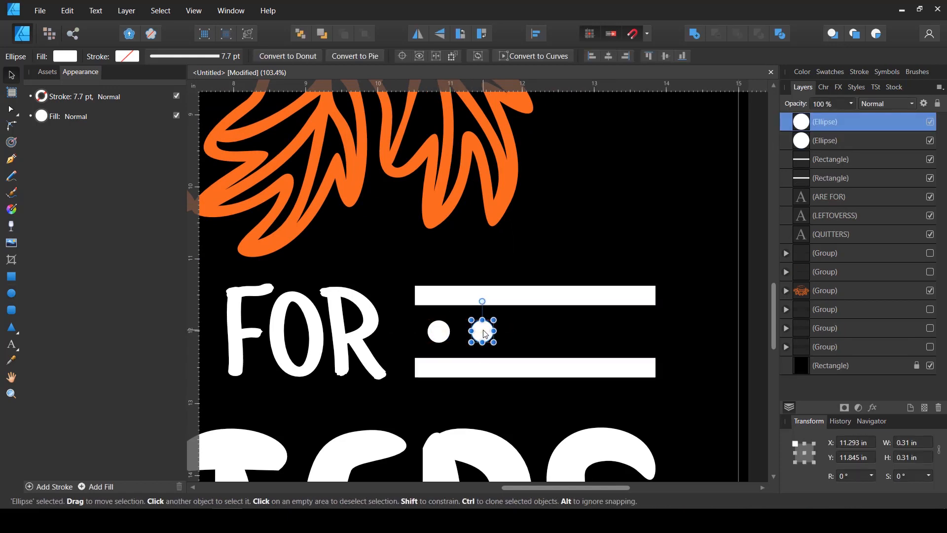
key("ctrl+j")
key("ctrl+j")
key("ctrl+j")
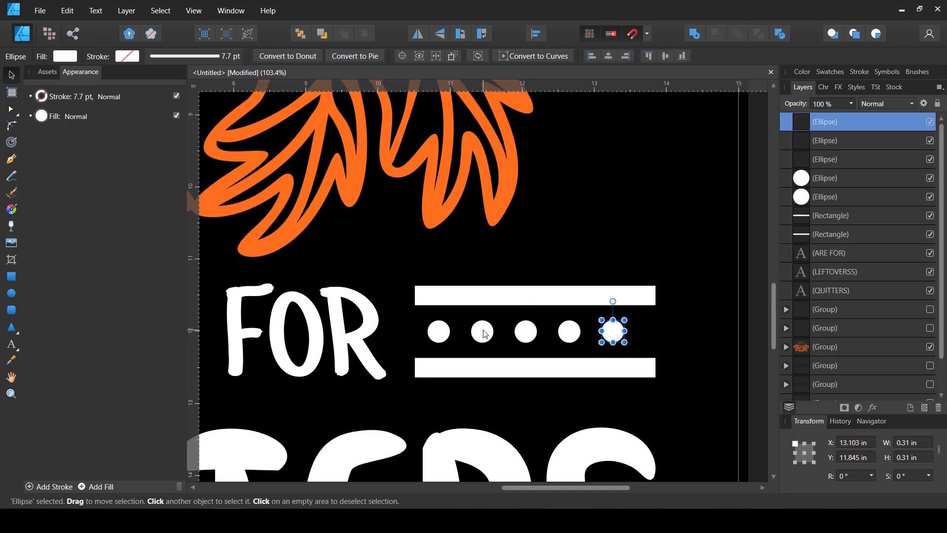
Select all five circles and centre the row between the bars at an X position of about 10.84 in
left_click(439, 332, "shift")
left_click(482, 332, "shift")
left_click(527, 332, "shift")
left_click(574, 333, "shift")
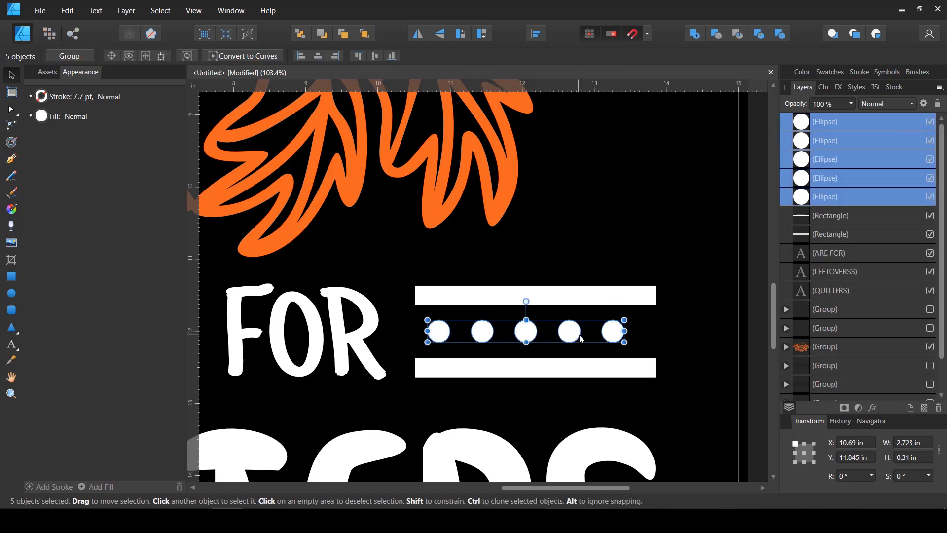
left_click_drag(574, 333, 587, 337)
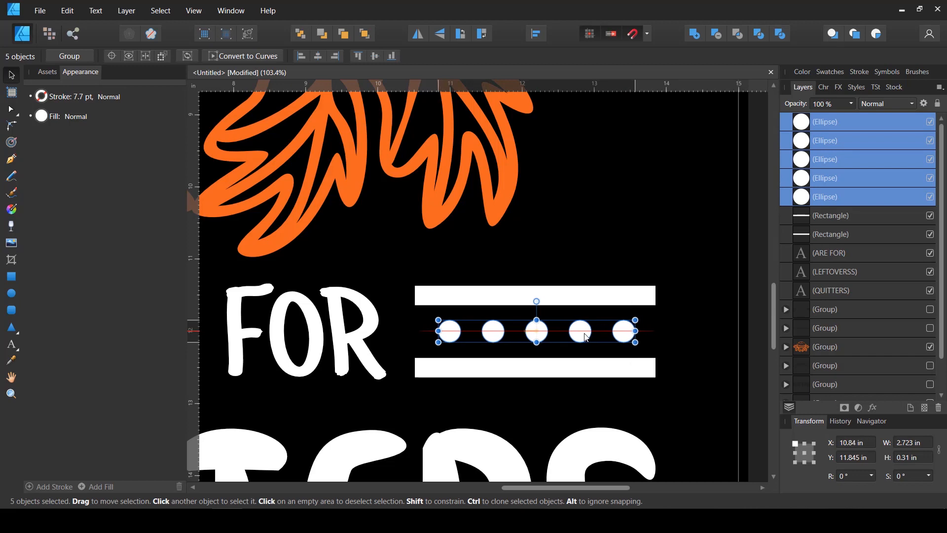
scroll(653, 322, "down", 5)
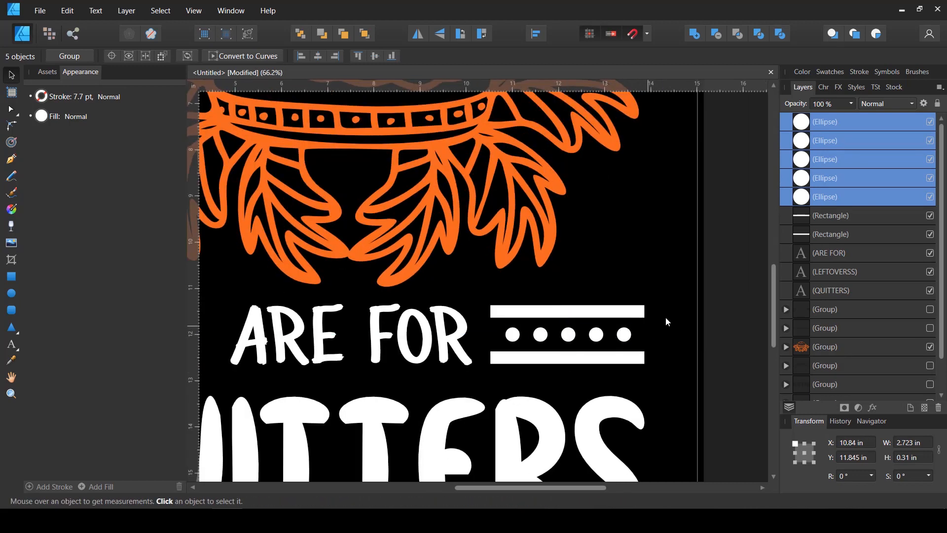
Lock the curved LEFTOVERS text so that it cannot be selected on the canvas
left_click(675, 311)
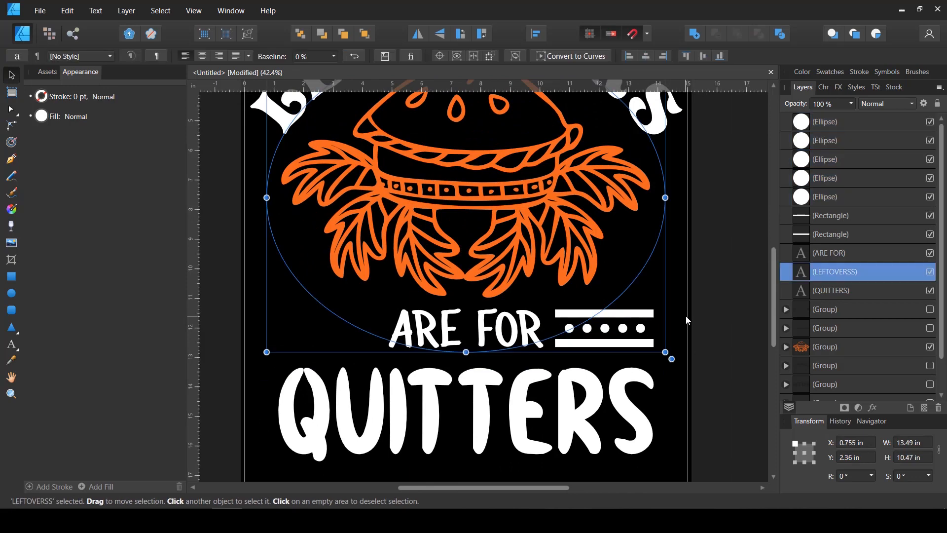
left_click(693, 317)
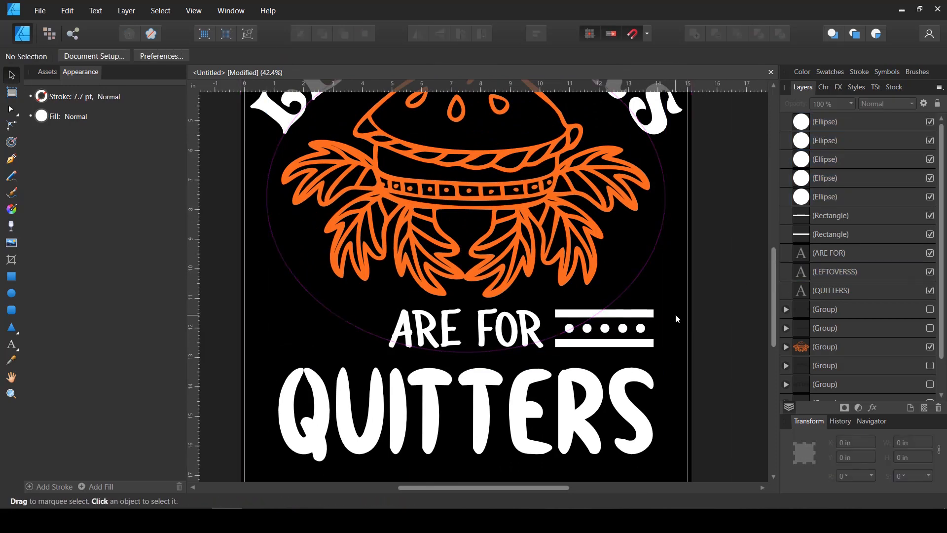
left_click(676, 314)
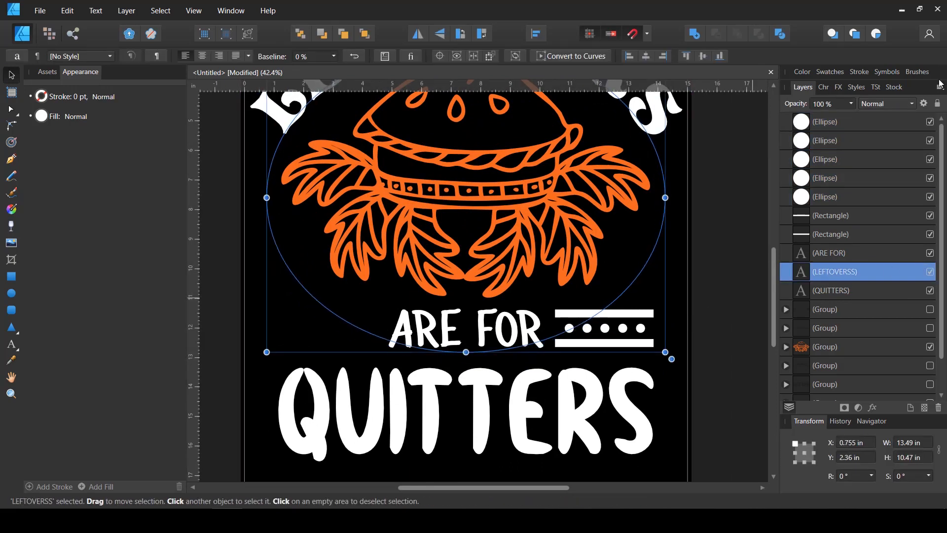
left_click(939, 103)
left_click(688, 314)
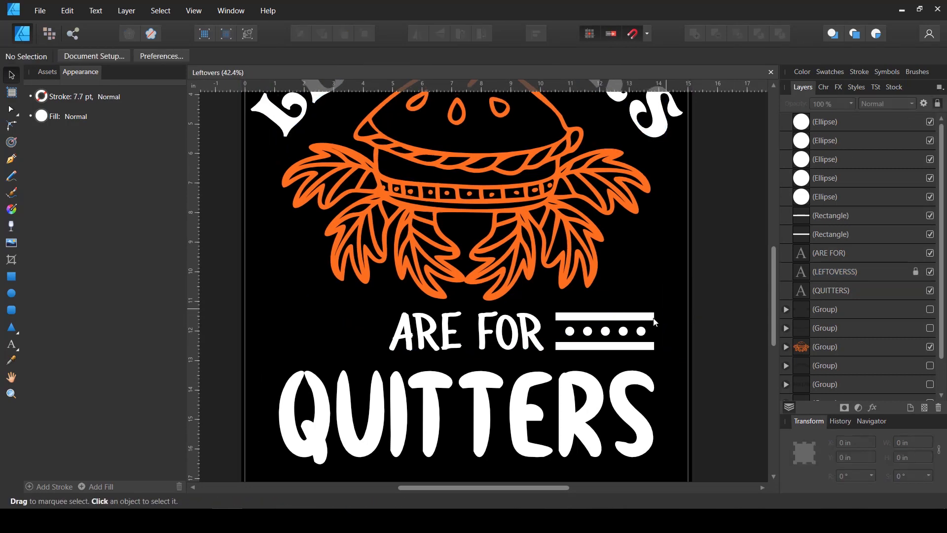
Group the two bars and five circles, and place a duplicate of the group on the opposite side of ARE FOR
left_click_drag(667, 309, 568, 358)
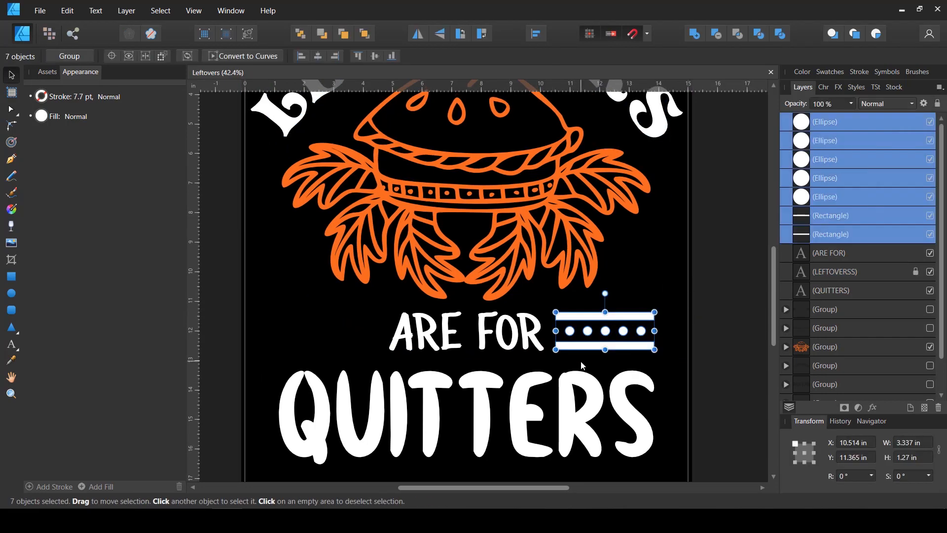
key("ctrl+g")
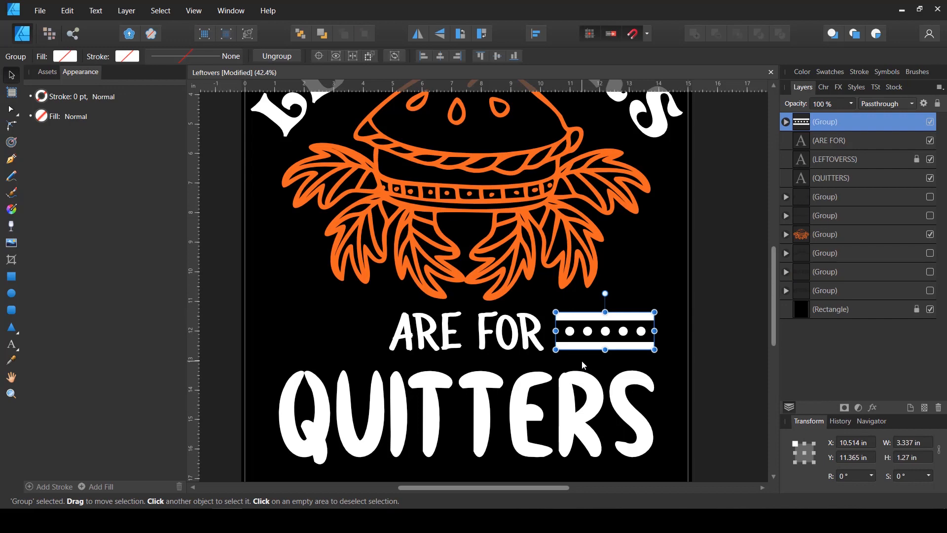
key("ctrl+j")
left_click_drag(607, 344, 336, 352)
Group both bar-and-dot ornaments together and centre them horizontally on the page
left_click(623, 347, "shift")
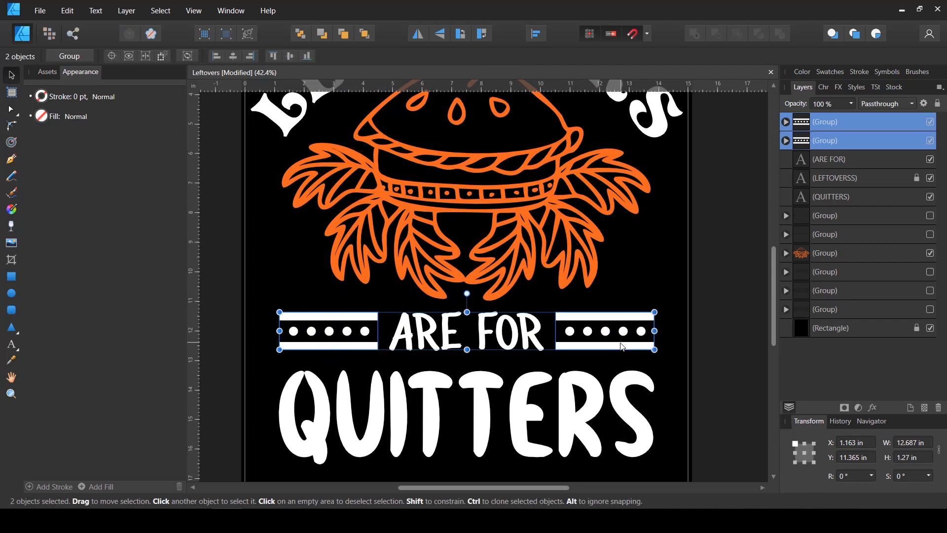
key("ctrl+g")
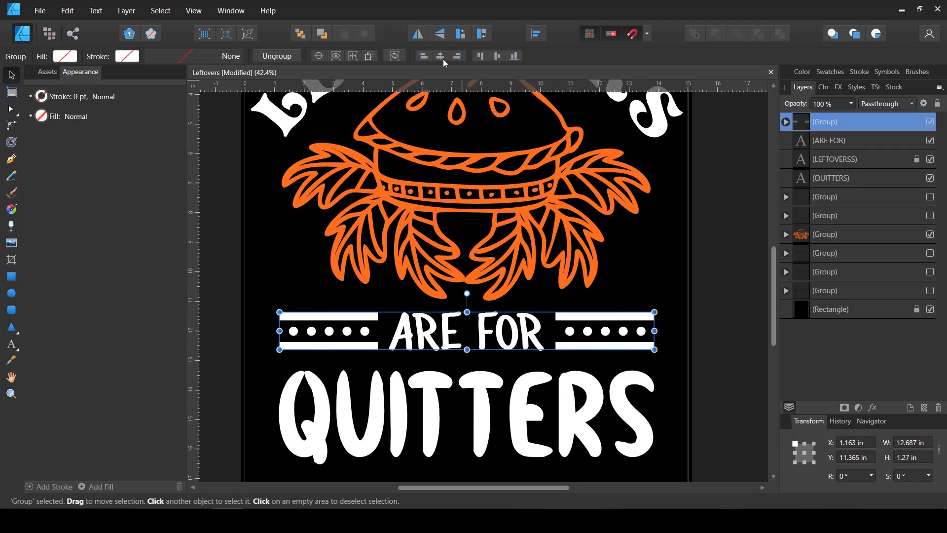
left_click(441, 57)
left_click(746, 398)
Resize QUITTERS to about 13.08 in wide, positioned at about 1 in X and 13.23 in Y
left_click(605, 422)
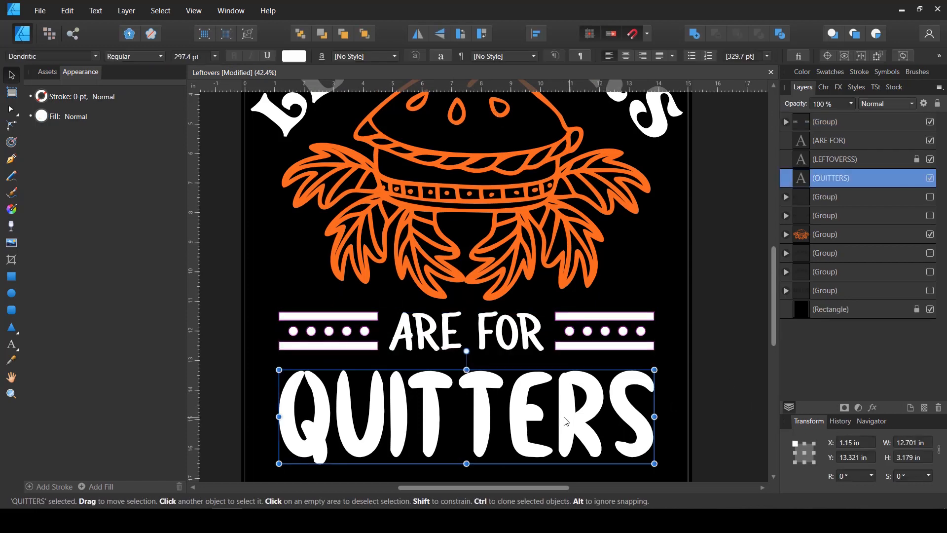
scroll(563, 421, "down", 1)
mouse_move(335, 454)
left_mouse_down()
mouse_move(344, 444)
mouse_move(324, 448)
mouse_move(345, 444)
mouse_move(336, 447)
left_mouse_up()
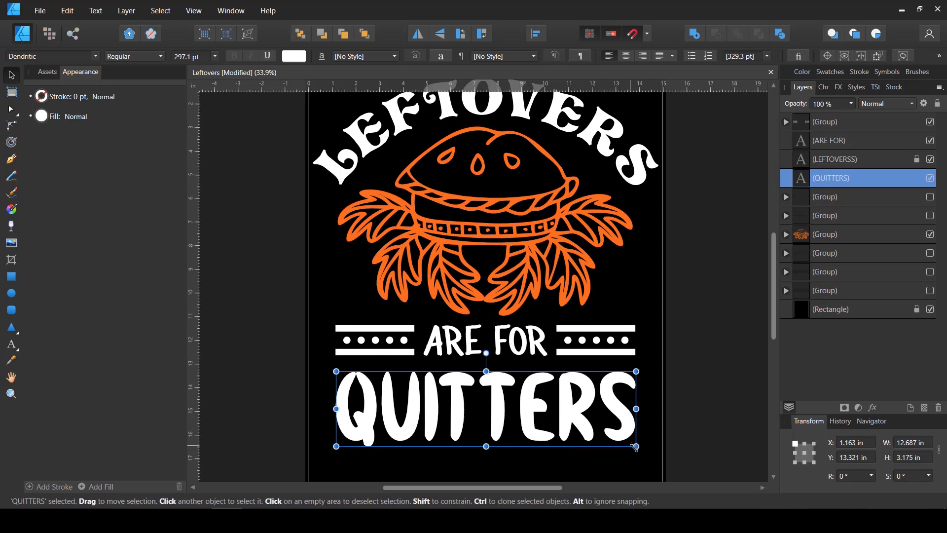
mouse_move(637, 446)
left_mouse_down()
mouse_move(646, 449)
mouse_move(636, 438)
left_mouse_up()
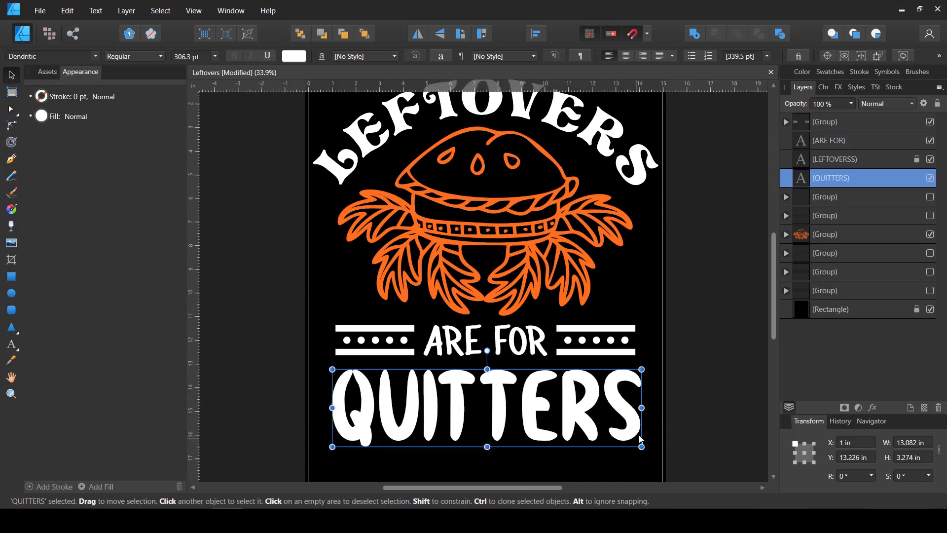
left_click(694, 381)
scroll(693, 380, "down", 2)
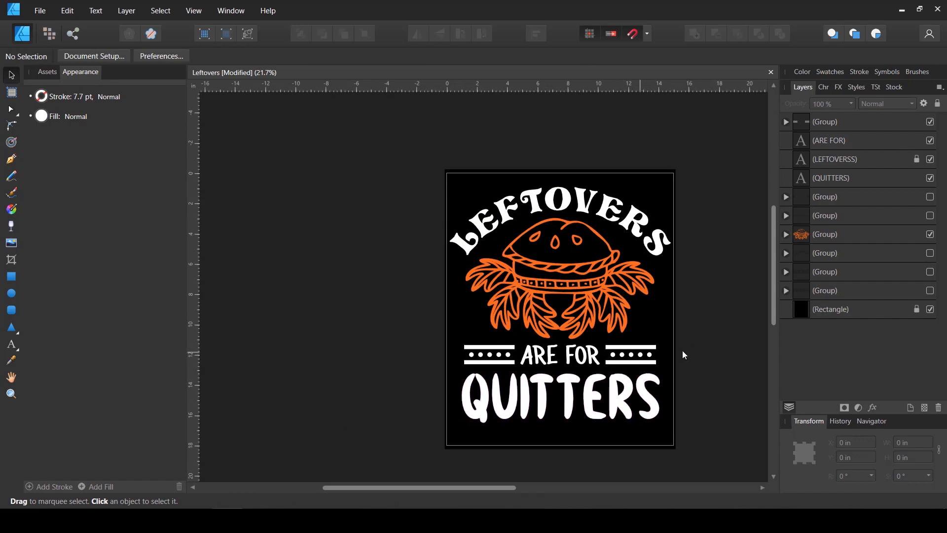
scroll(687, 313, "up", 2)
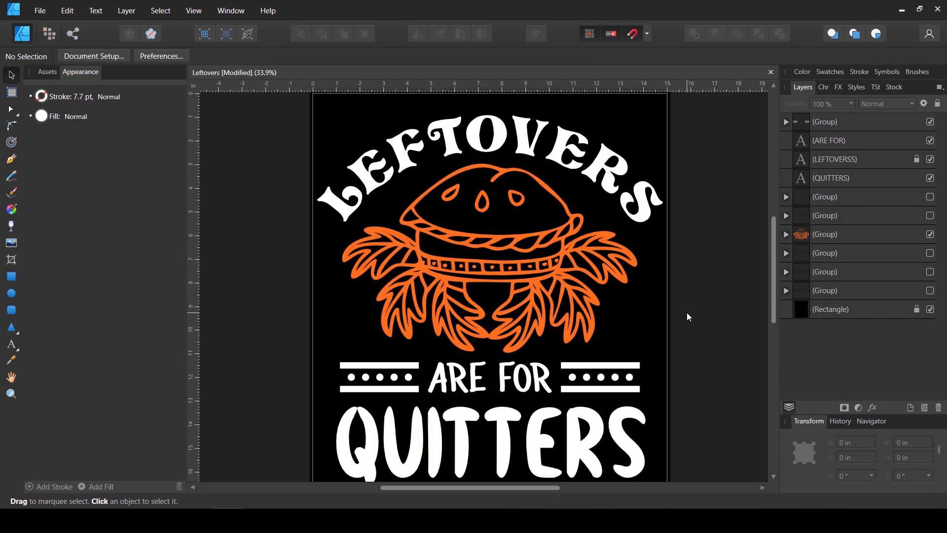
key("space")
left_click_drag(692, 308, 662, 305)
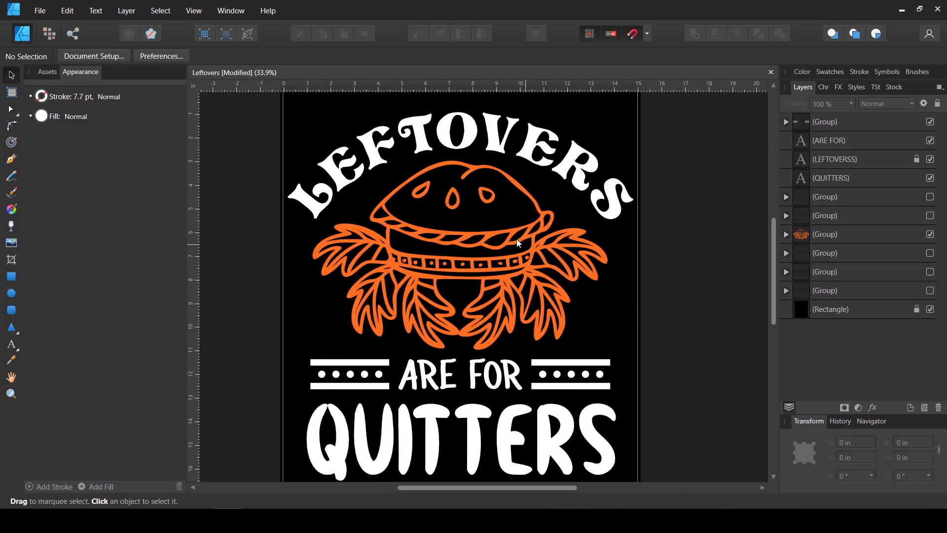
scroll(525, 247, "up", 1)
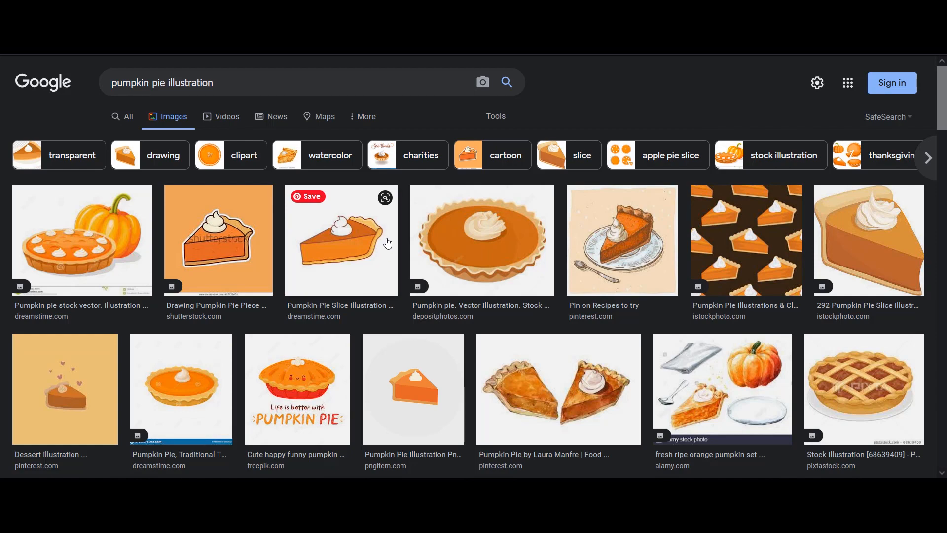
Switch to the Google Images results for "pumpkin pie illustration" and browse them for reference drawings
scroll(388, 243, "down", 1)
scroll(388, 243, "down", 1)
scroll(386, 238, "up", 3)
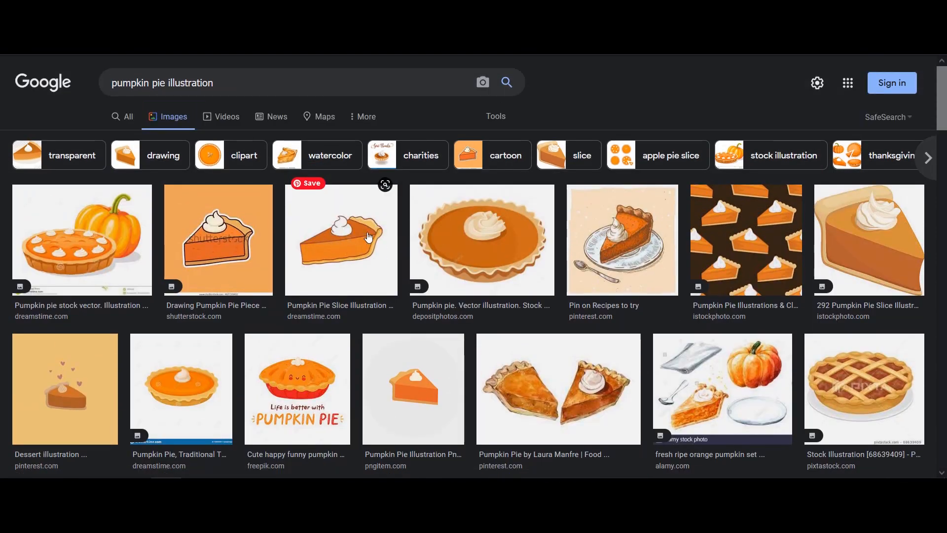
Examine the pumpkin pie illustrations in the image results, previewing the smiling whole pie and the slice on a plate
scroll(345, 252, "down", 3)
left_click(328, 262)
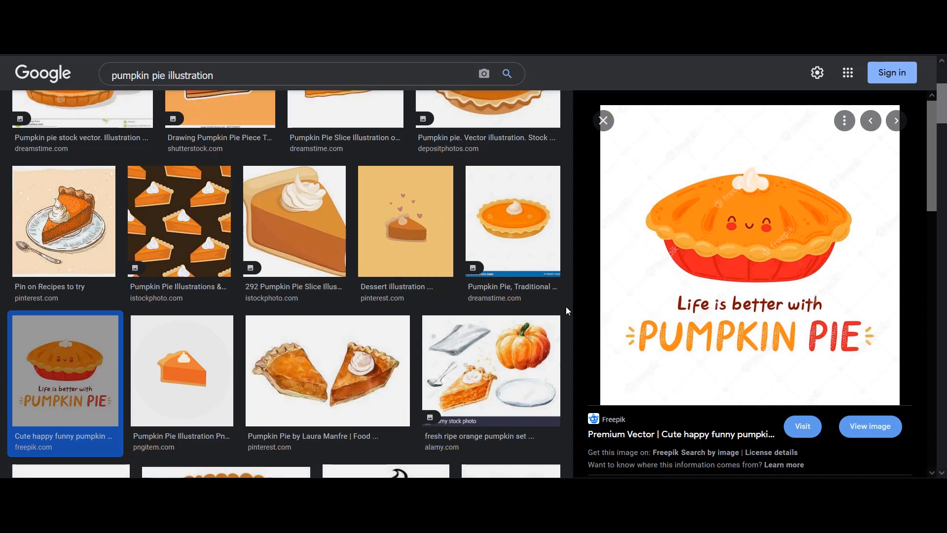
scroll(507, 316, "down", 3)
scroll(507, 316, "down", 5)
scroll(428, 297, "down", 3)
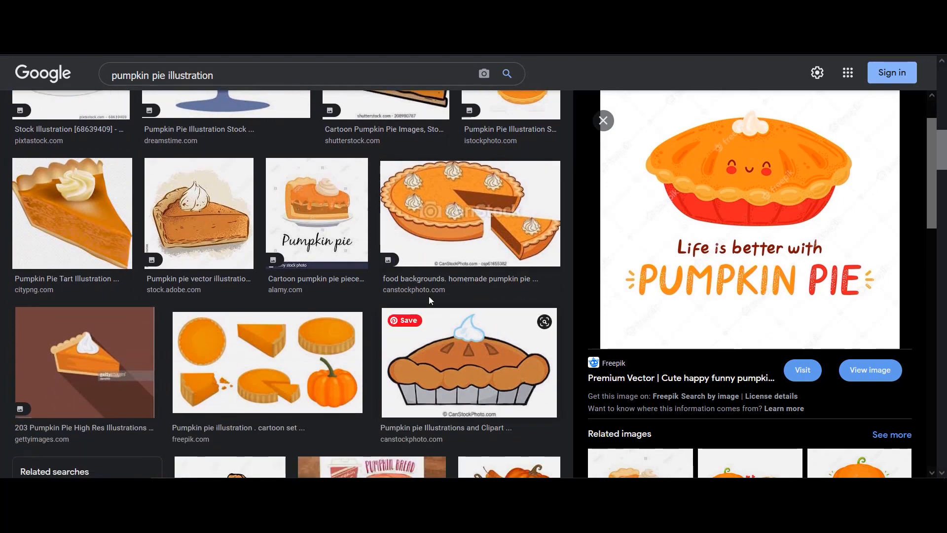
left_click(311, 211)
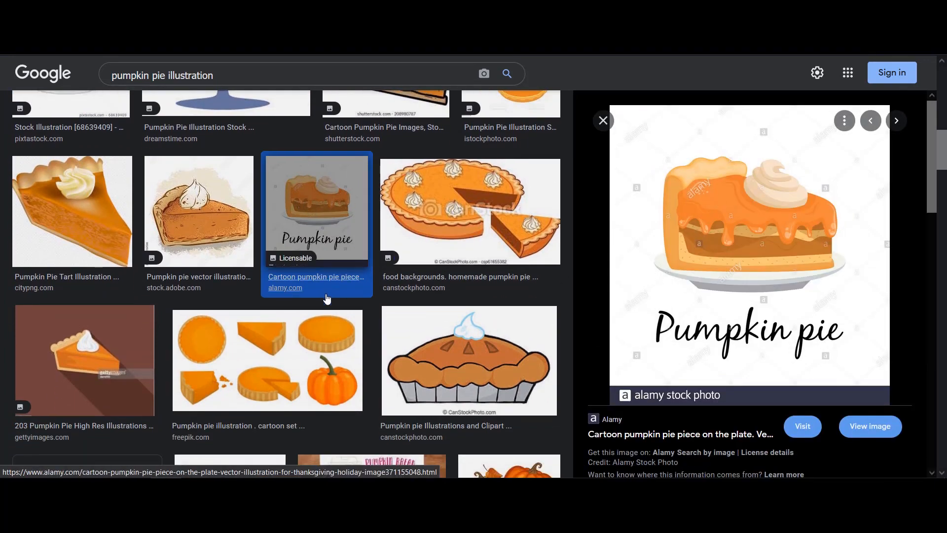
scroll(328, 302, "down", 6)
scroll(328, 302, "down", 2)
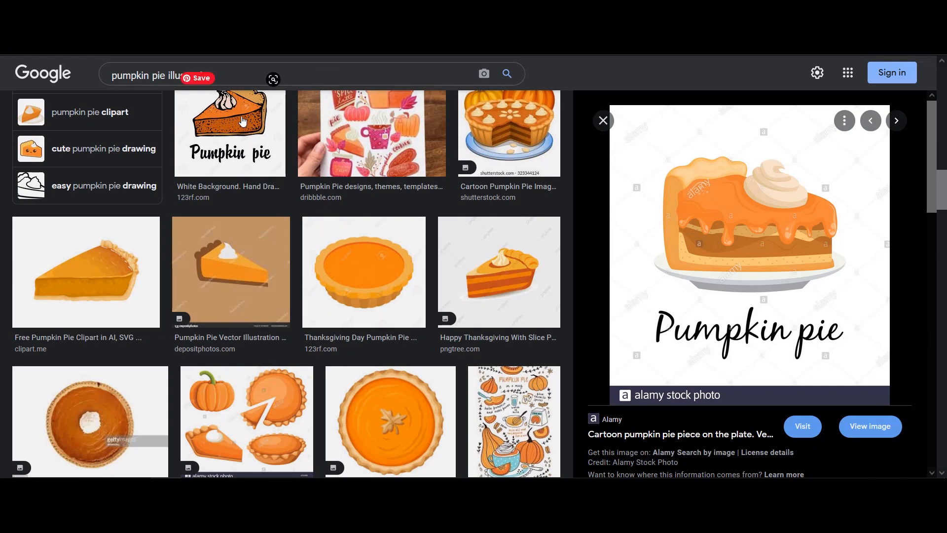
scroll(409, 296, "down", 4)
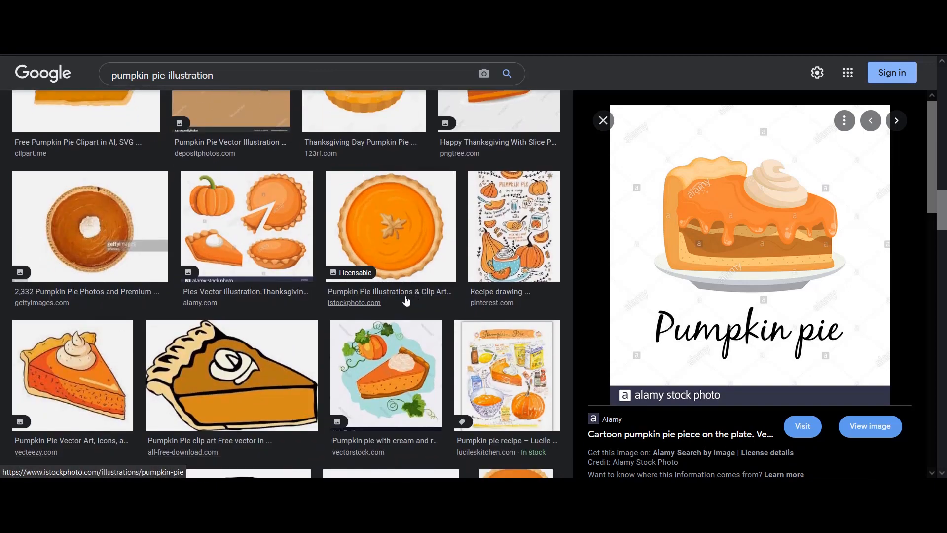
scroll(392, 299, "up", 10)
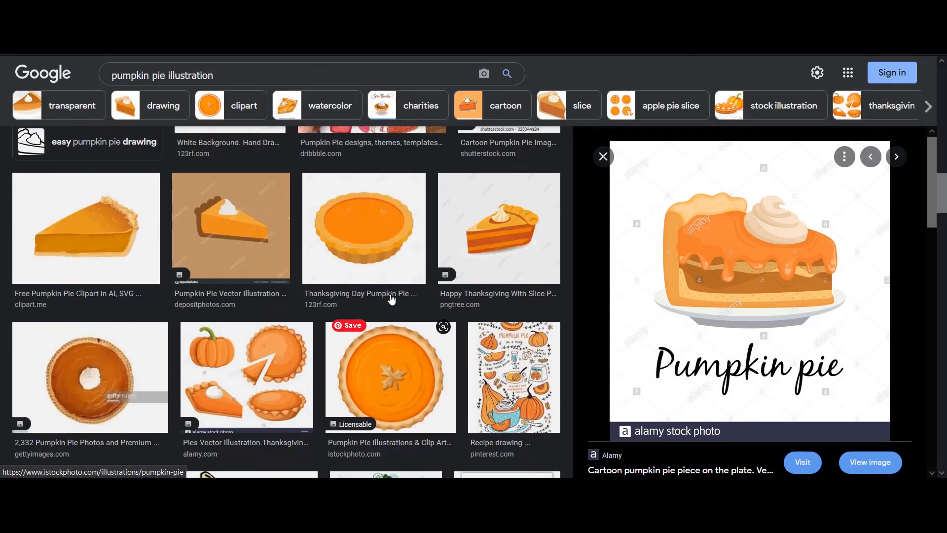
scroll(391, 296, "down", 10)
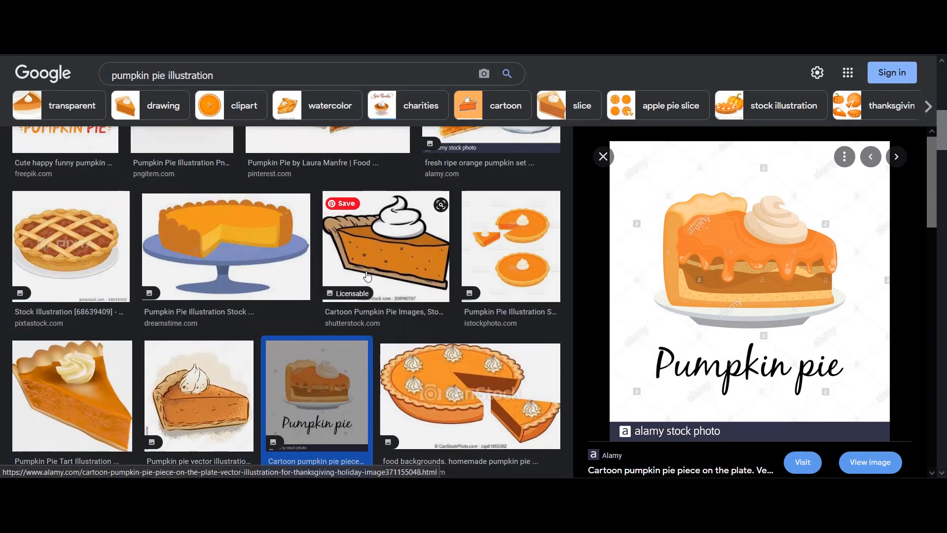
scroll(198, 280, "down", 3)
left_click(64, 340)
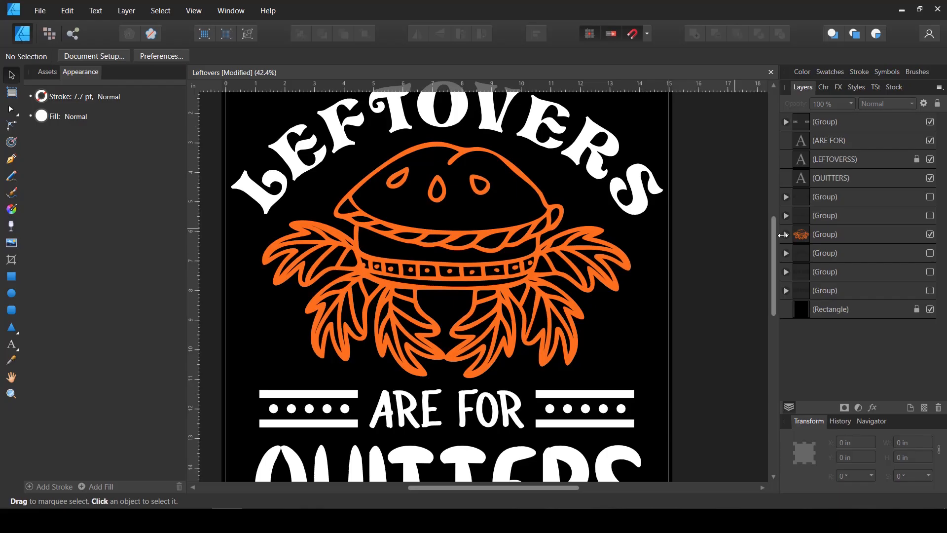
Switch to Affinity Designer, lock the orange pie artwork group, and delete the five hidden groups
left_click(807, 233)
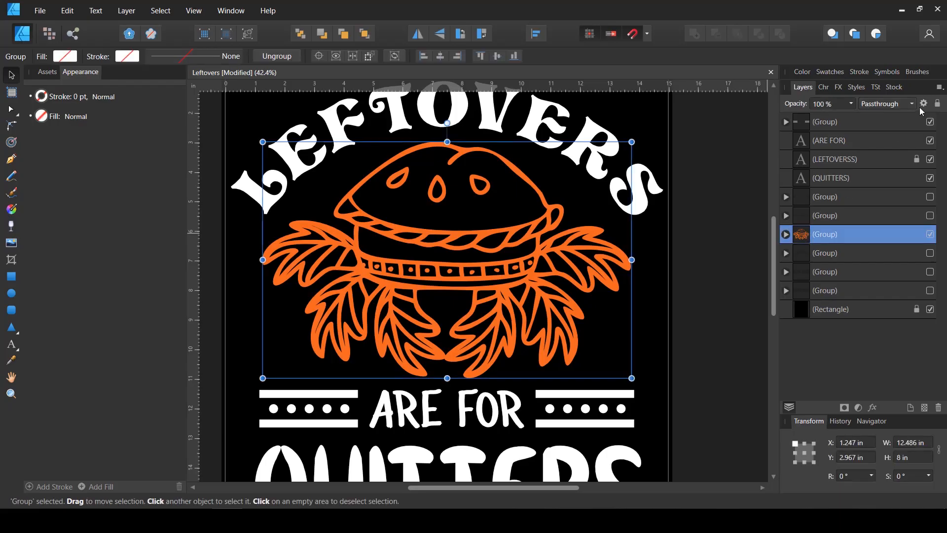
left_click(938, 103)
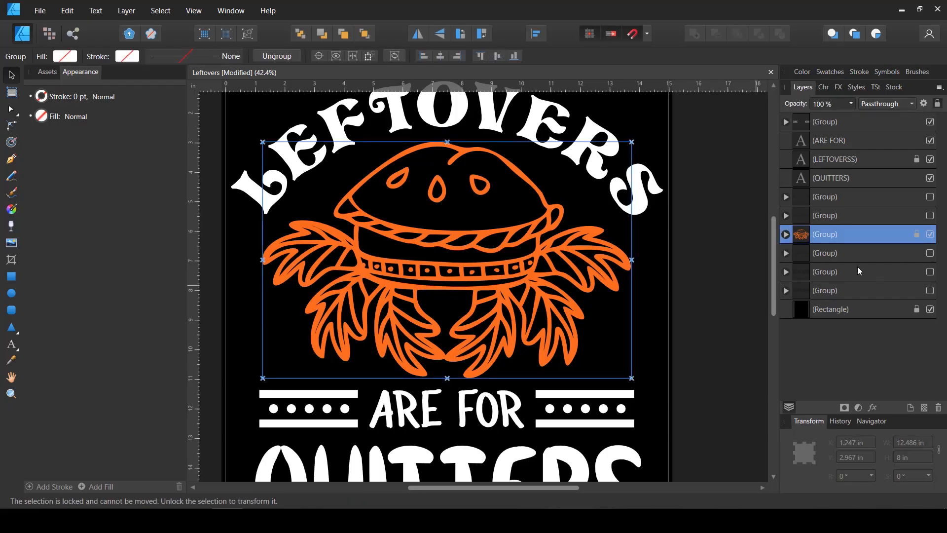
left_click(877, 256)
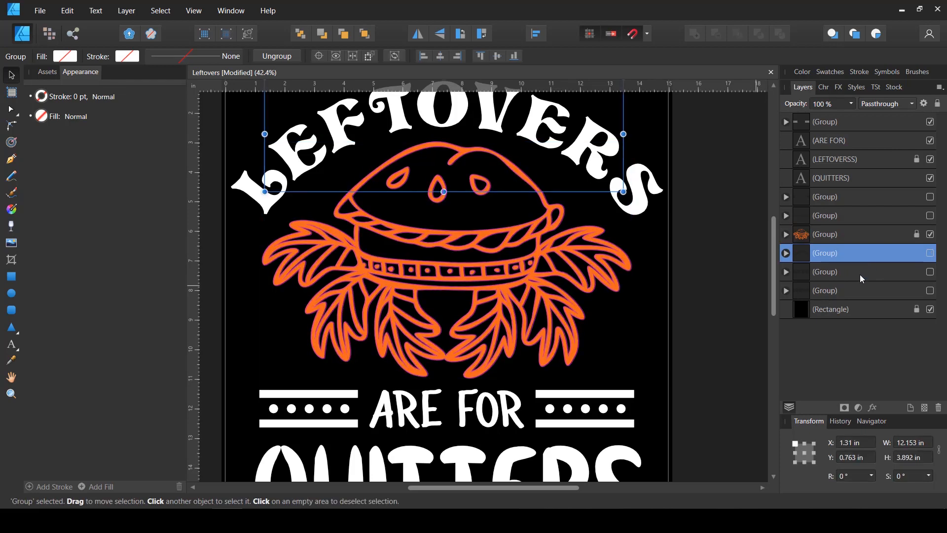
left_click(856, 274, "shift")
left_click(849, 295, "shift")
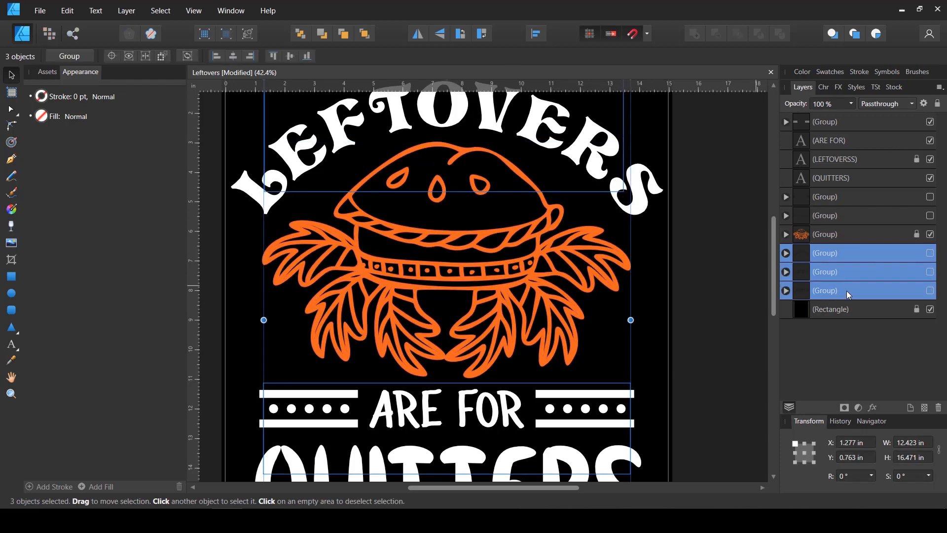
key("Delete")
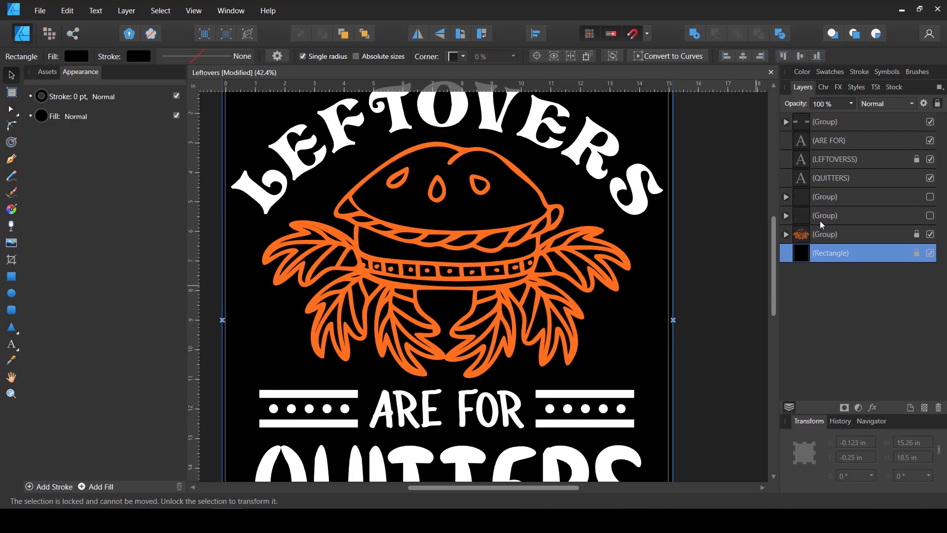
left_click(821, 217)
left_click(836, 197, "shift")
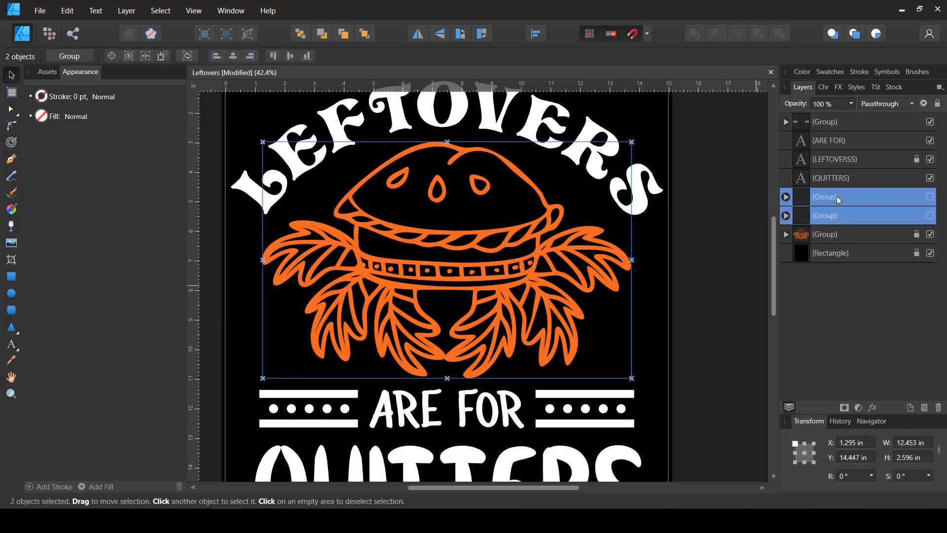
key("Delete")
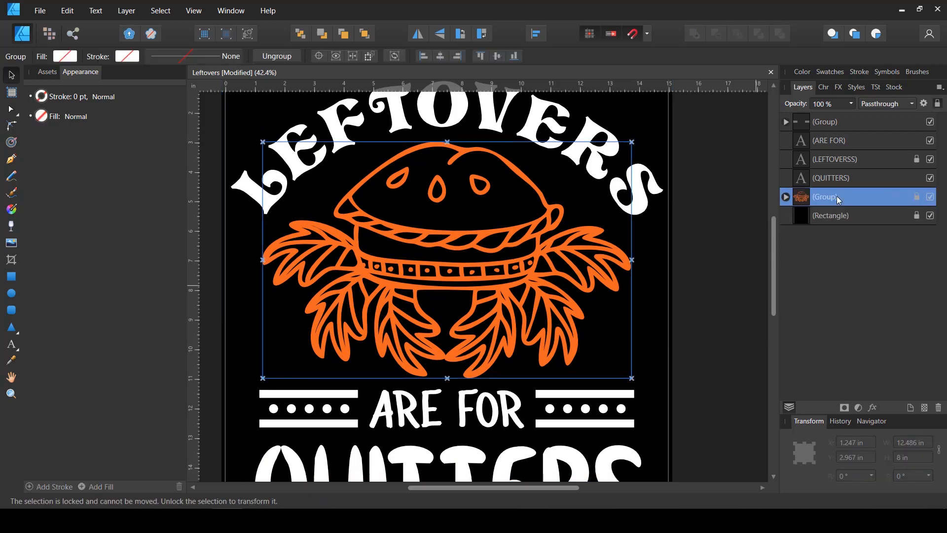
Lock the ARE FOR, LEFTOVERSS and QUITTERS text layers
left_click(845, 171)
left_click(859, 138, "shift")
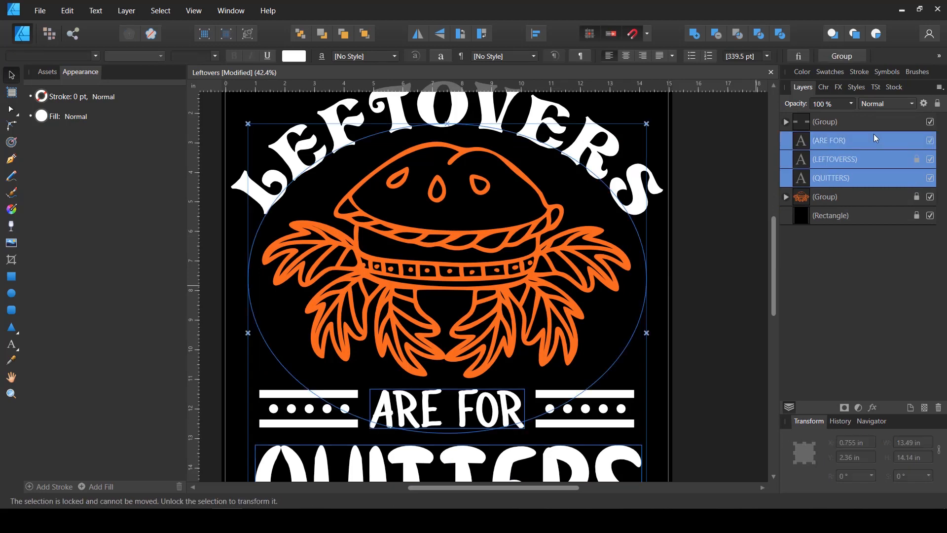
left_click(938, 104)
left_click(938, 104)
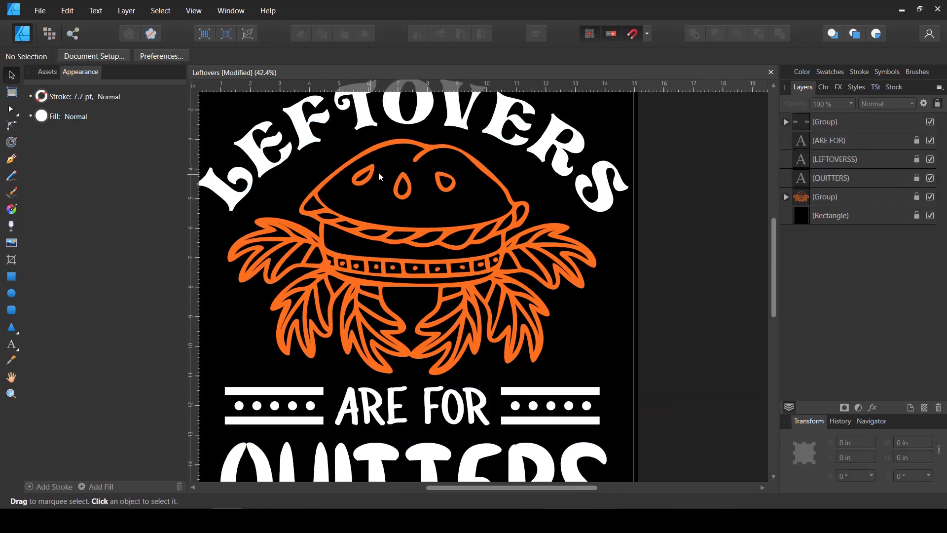
Start tracing the pie's top crust with the Pen tool, from its left corner over the dome to a sharp point at the notch
scroll(380, 171, "up", 2, "ctrl")
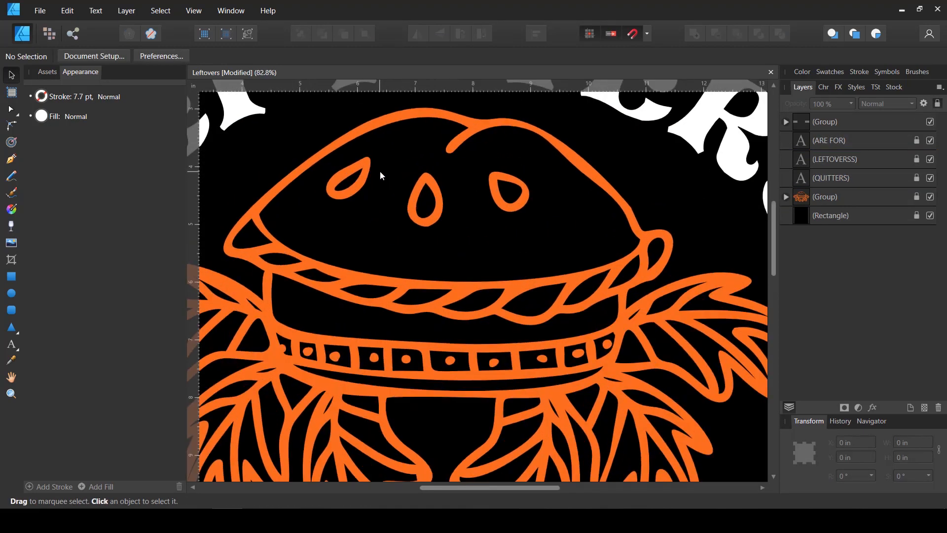
scroll(489, 158, "up", 1)
scroll(490, 164, "up", 1)
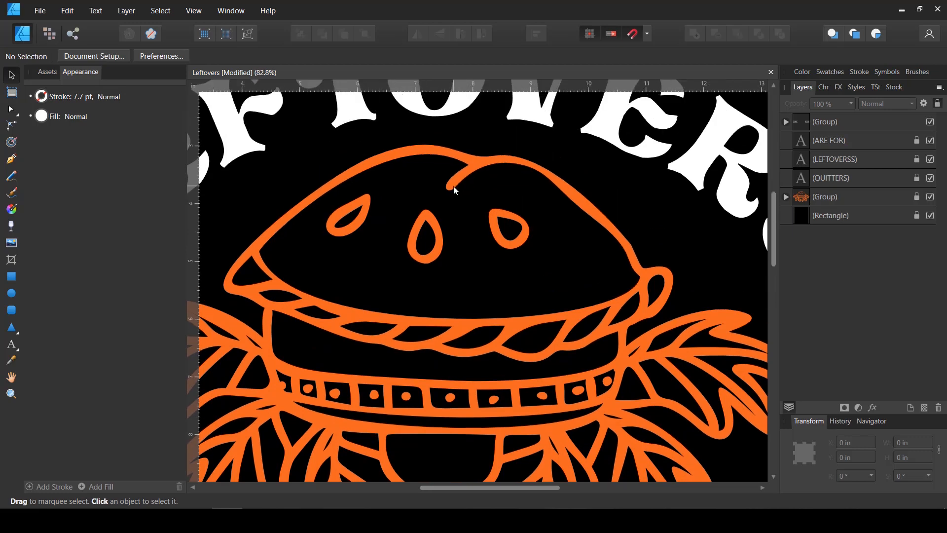
left_click(11, 159)
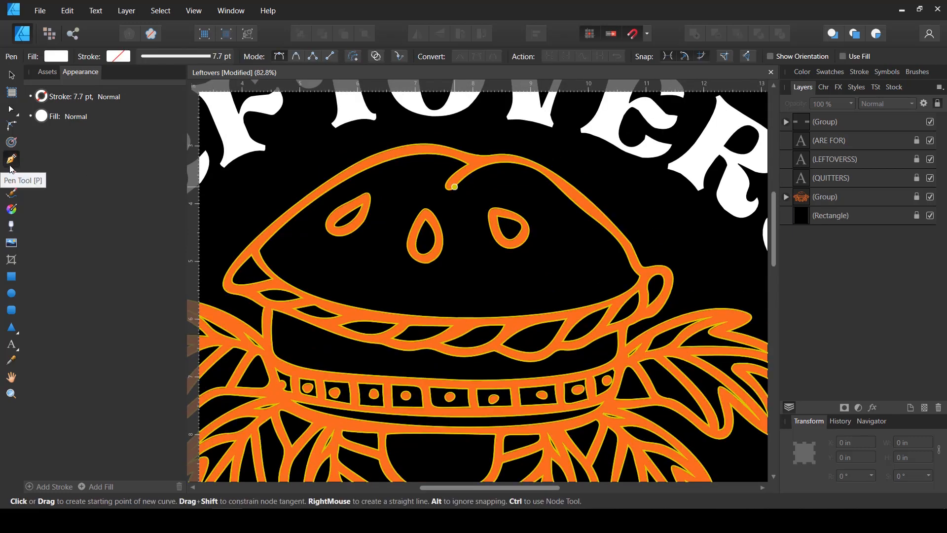
scroll(337, 221, "up", 1, "ctrl")
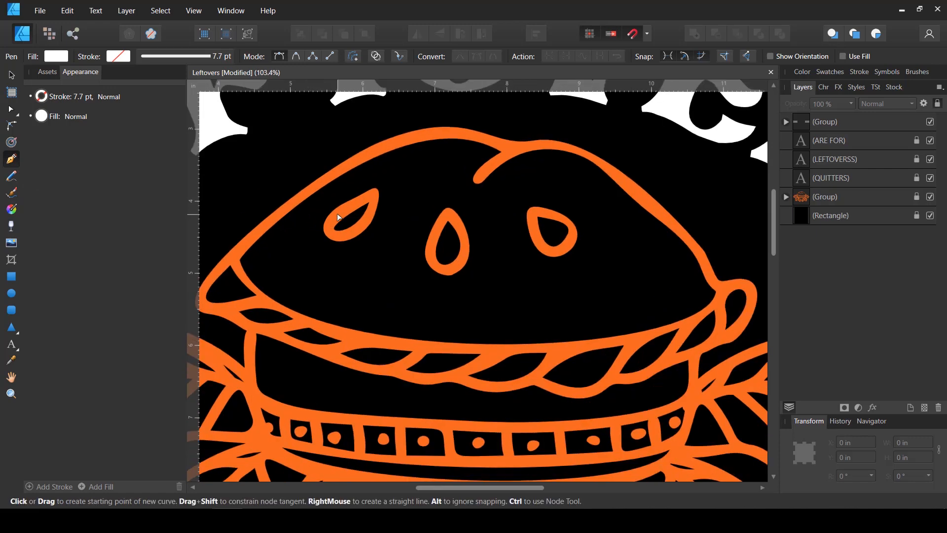
left_click_drag(239, 253, 267, 217)
left_click_drag(374, 150, 406, 132)
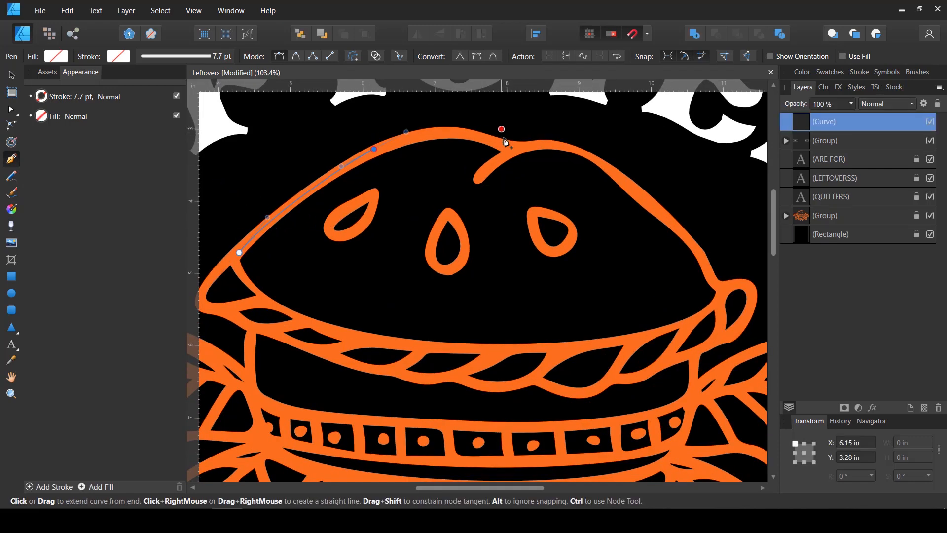
left_click_drag(507, 146, 546, 170)
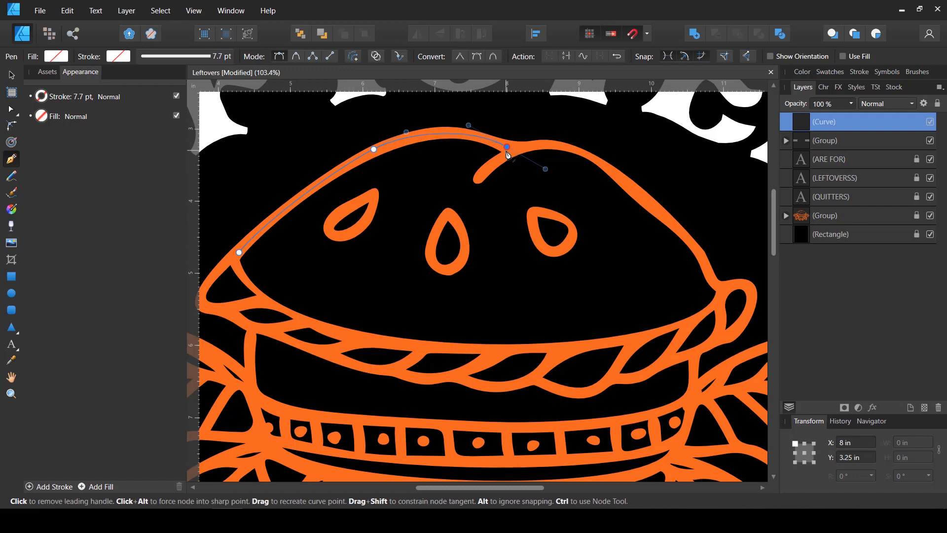
left_click(507, 148)
Continue the curve down the crust's right side and back along its lower edge, closing a shape about 6.75 by 2.97 in
left_click_drag(609, 165, 645, 201)
key("space")
left_click_drag(716, 282, 644, 251)
left_click_drag(536, 277, 474, 281)
key("space")
left_click_drag(387, 304, 536, 300)
left_click_drag(459, 268, 375, 252)
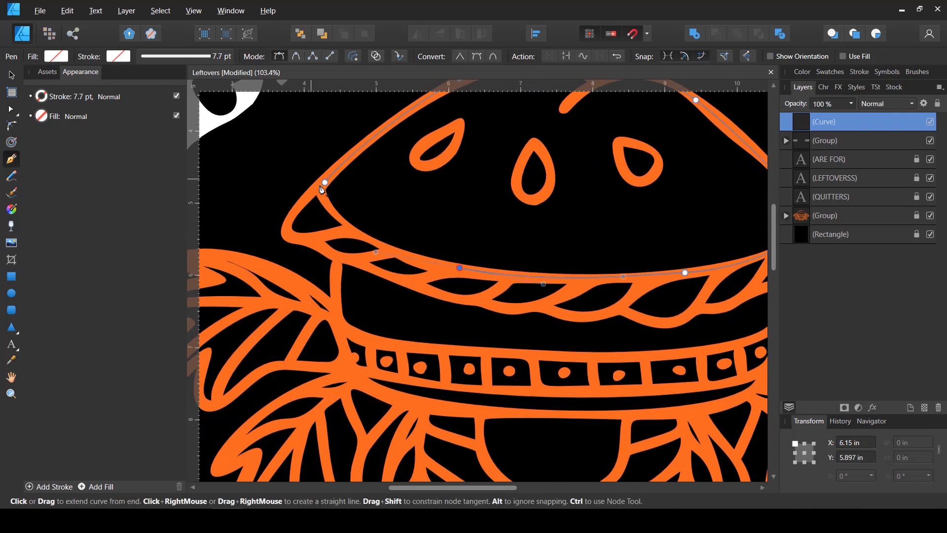
left_click_drag(326, 180, 340, 158)
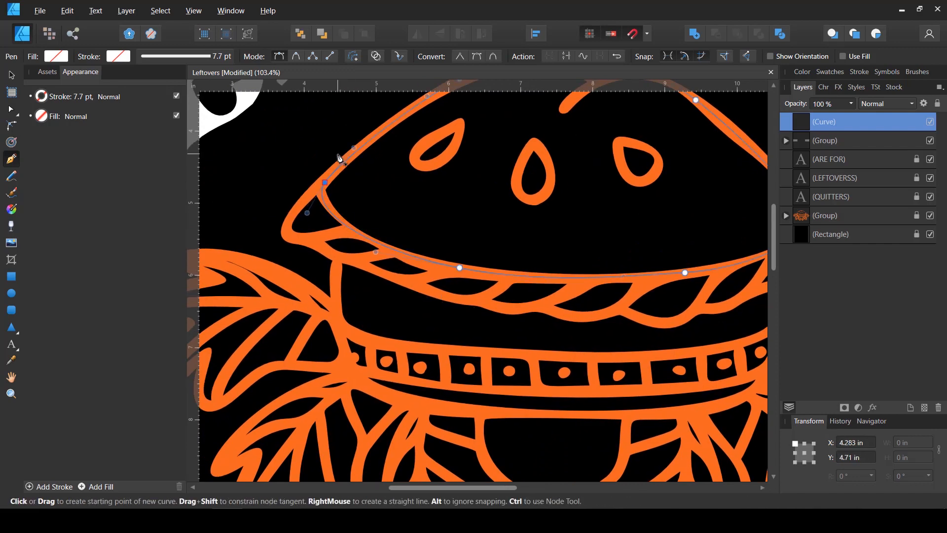
Fill the traced top crust shape with dark orange, HSL 29, 100, 39
scroll(354, 186, "down", 3)
scroll(299, 176, "up", 1)
left_click(12, 77)
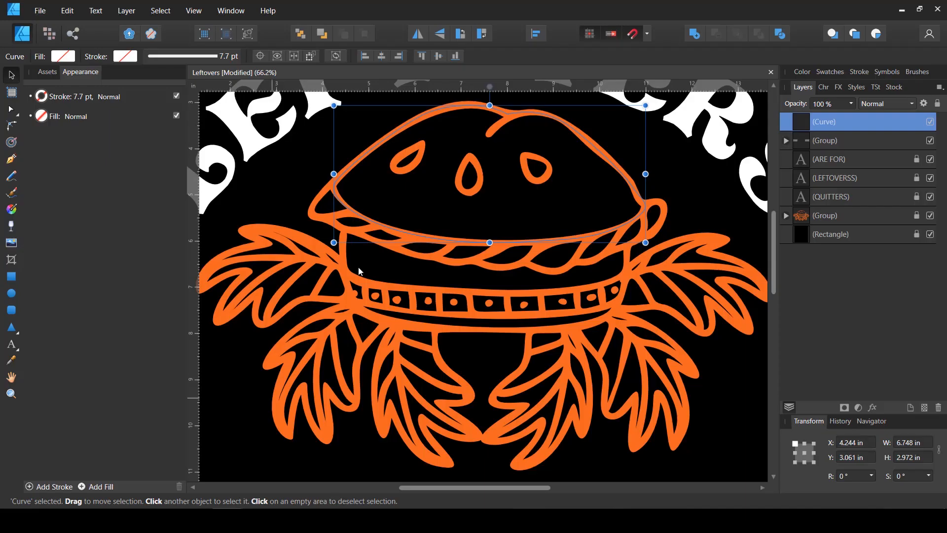
left_click(62, 56)
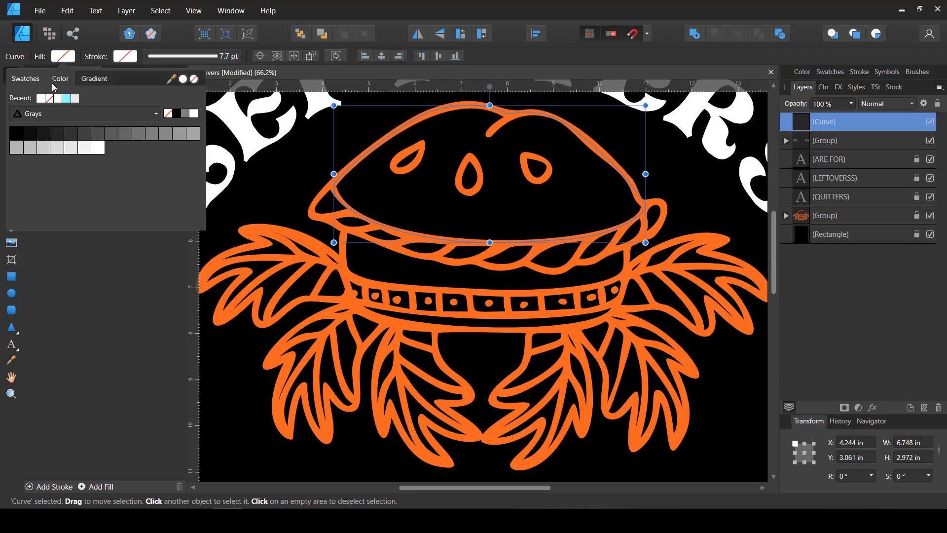
left_click(40, 117)
left_click_drag(46, 132, 87, 146)
left_click_drag(140, 131, 179, 134)
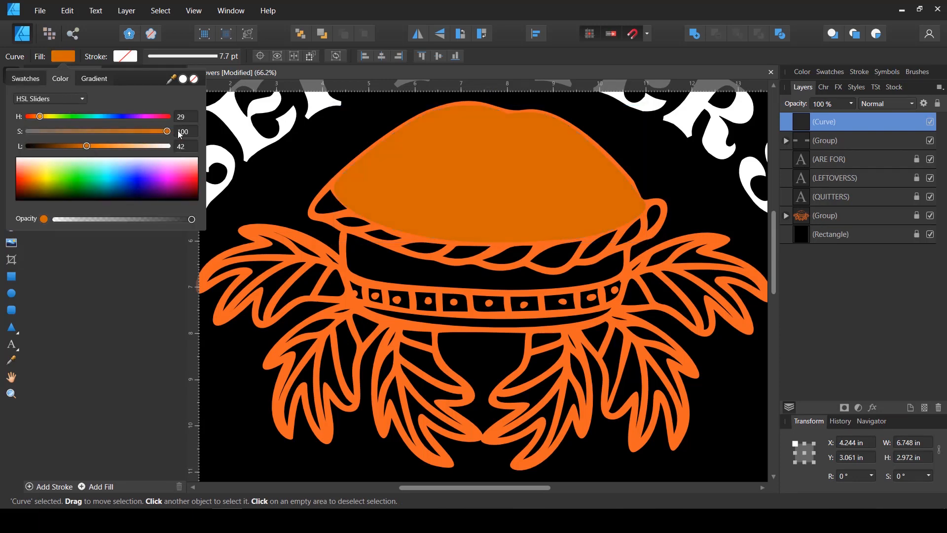
left_click_drag(93, 146, 82, 146)
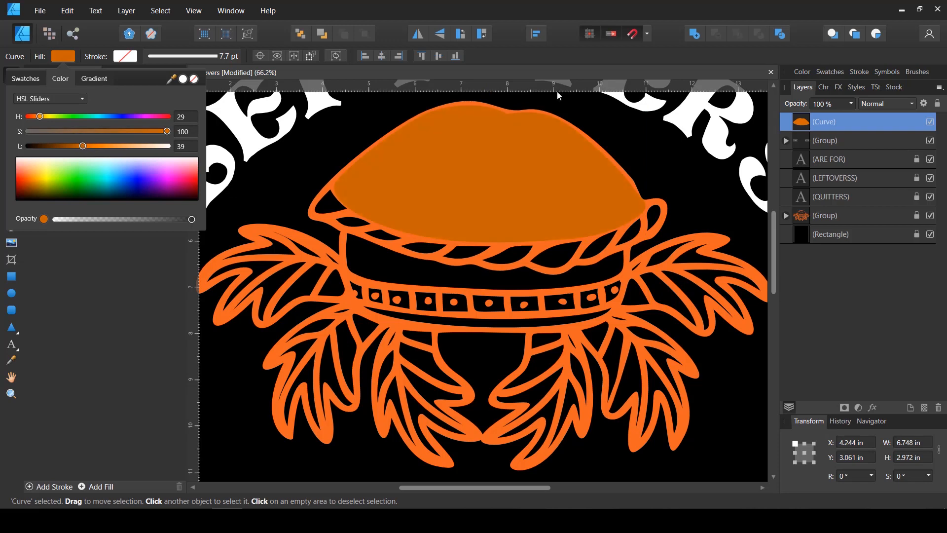
Move the filled crust shape beneath the orange pie line art and above the black rectangle in the layer order
left_click_drag(806, 123, 795, 231)
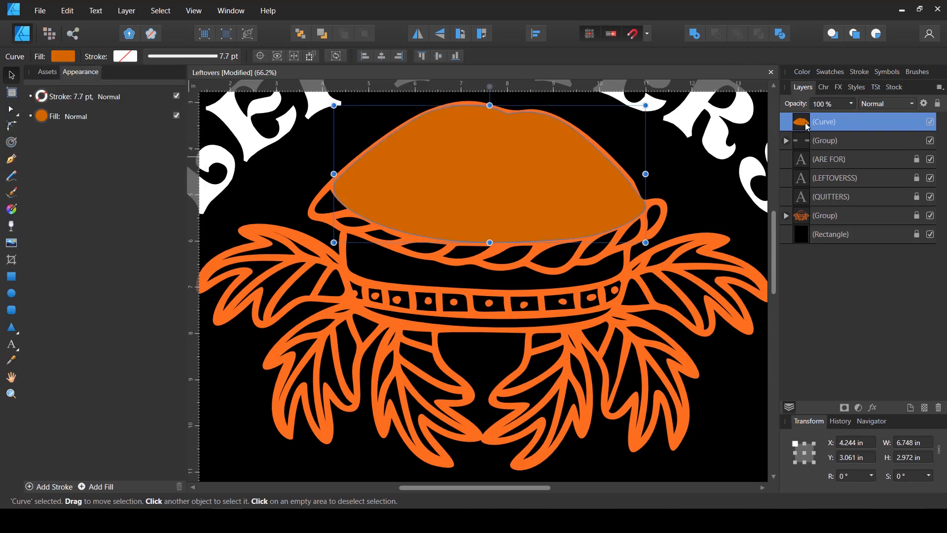
left_click_drag(807, 127, 799, 224)
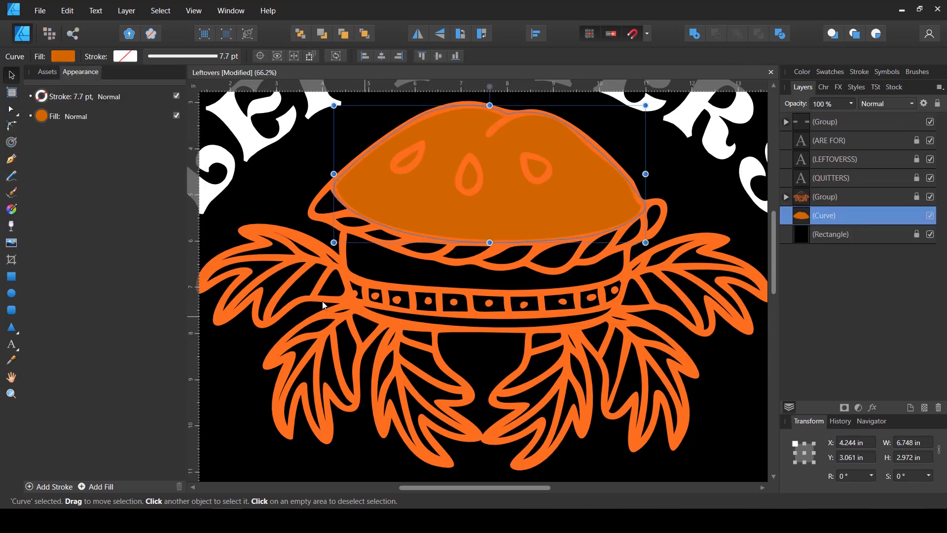
left_click(291, 271)
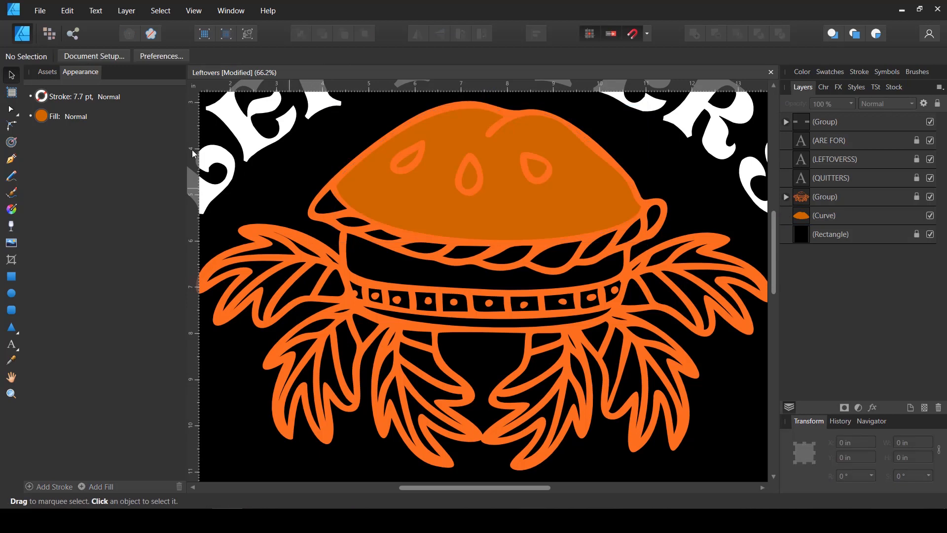
Lighten the top crust shape's orange fill slightly, keeping hue 29 and saturation 100
left_click(826, 217)
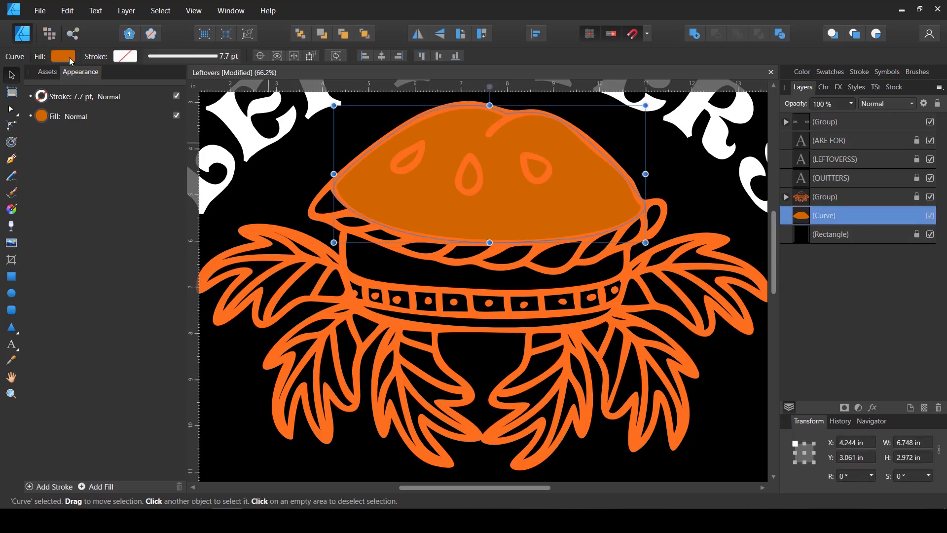
left_click(63, 57)
left_click_drag(166, 135, 176, 132)
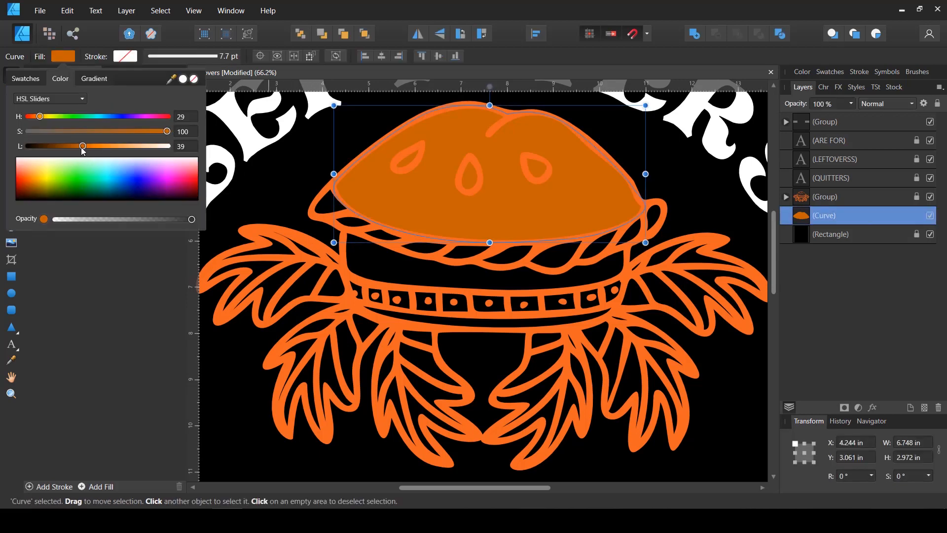
left_click_drag(82, 147, 89, 147)
left_click(696, 207)
scroll(448, 239, "up", 2)
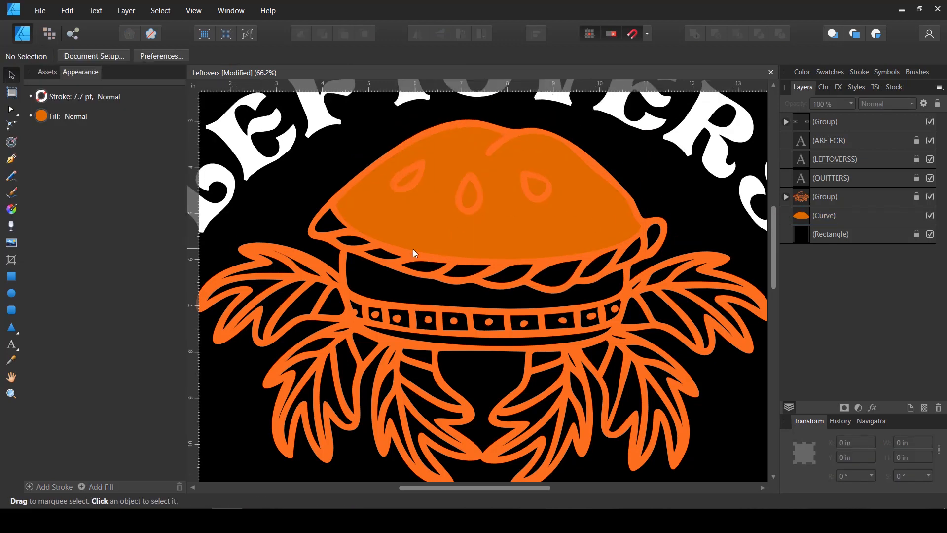
scroll(422, 298, "up", 3)
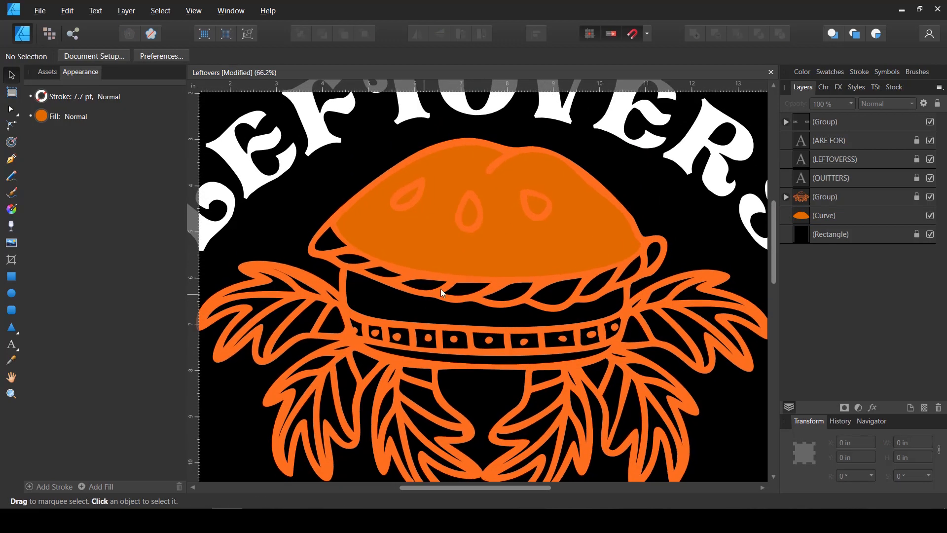
Start a Pen tool curve at the left end of the braided crust rim and trace its upper edge toward the right
scroll(566, 287, "down", 1)
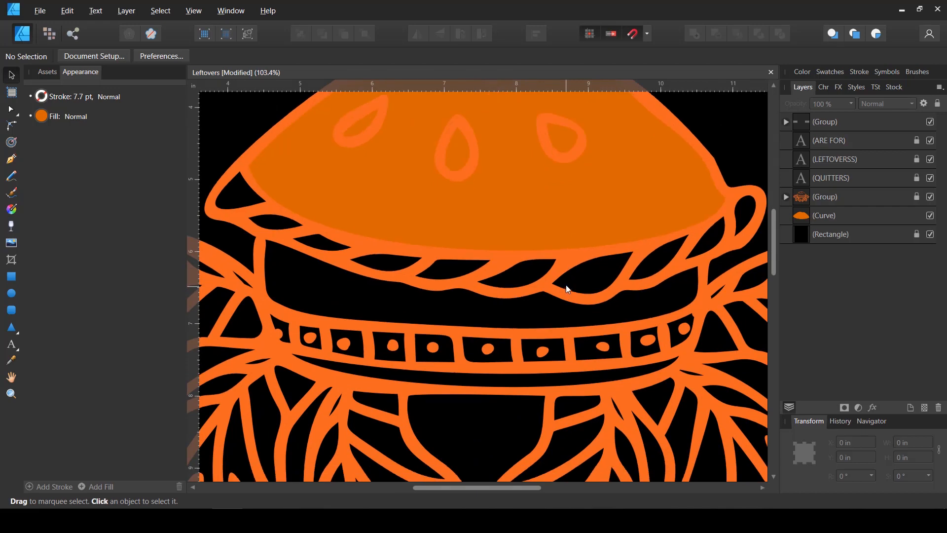
scroll(564, 279, "down", 2)
scroll(561, 279, "up", 1)
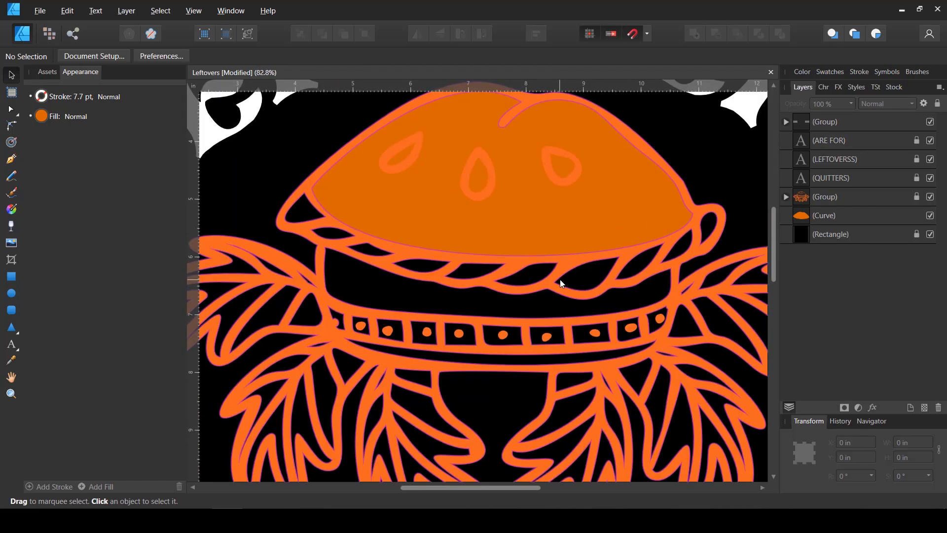
left_click(12, 159)
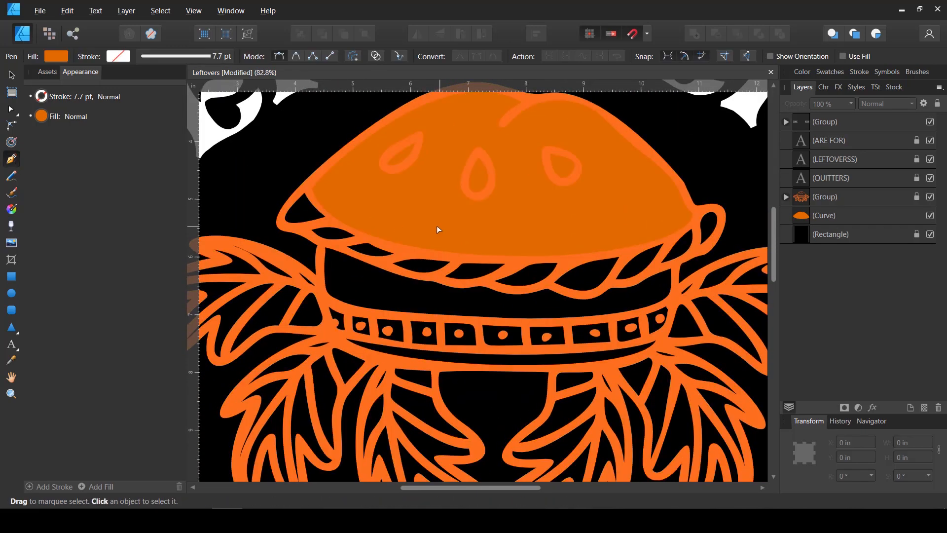
scroll(436, 226, "up", 1)
left_click_drag(280, 177, 289, 200)
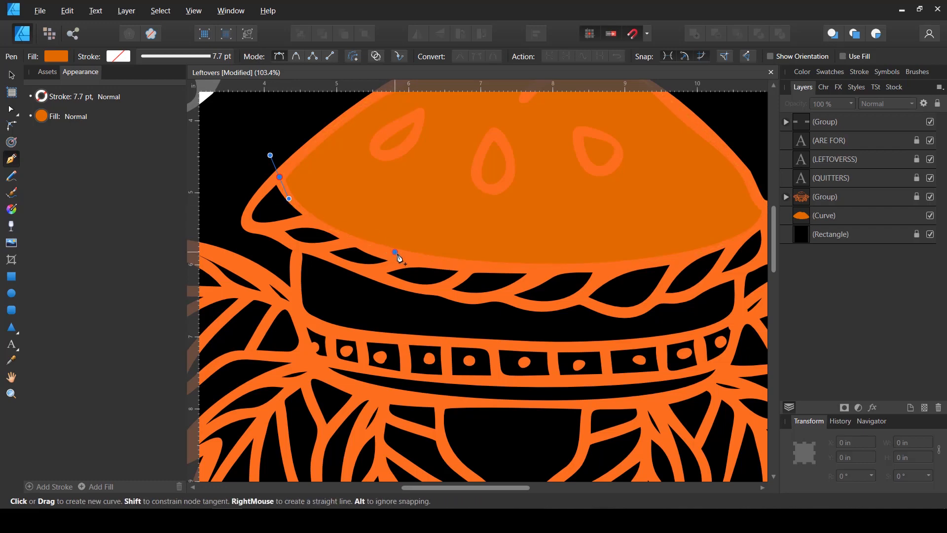
left_click_drag(395, 252, 486, 271)
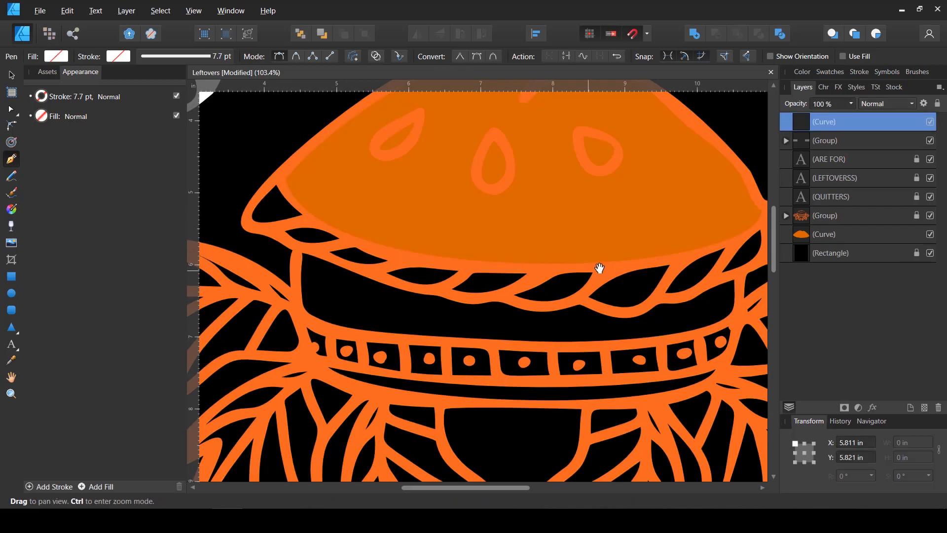
left_click_drag(599, 268, 487, 269)
left_click_drag(559, 260, 629, 244)
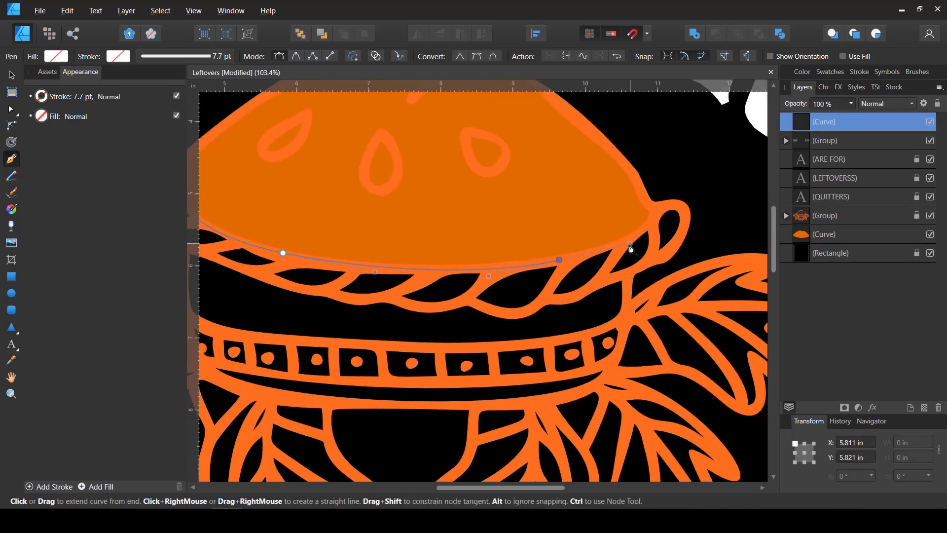
Continue the curve around the rim's right end and back along its scalloped lower edge, closing a shape about 7.63 by 1.86 in
left_click_drag(657, 209, 669, 190)
left_click_drag(657, 210, 678, 201)
left_click_drag(679, 236, 660, 260)
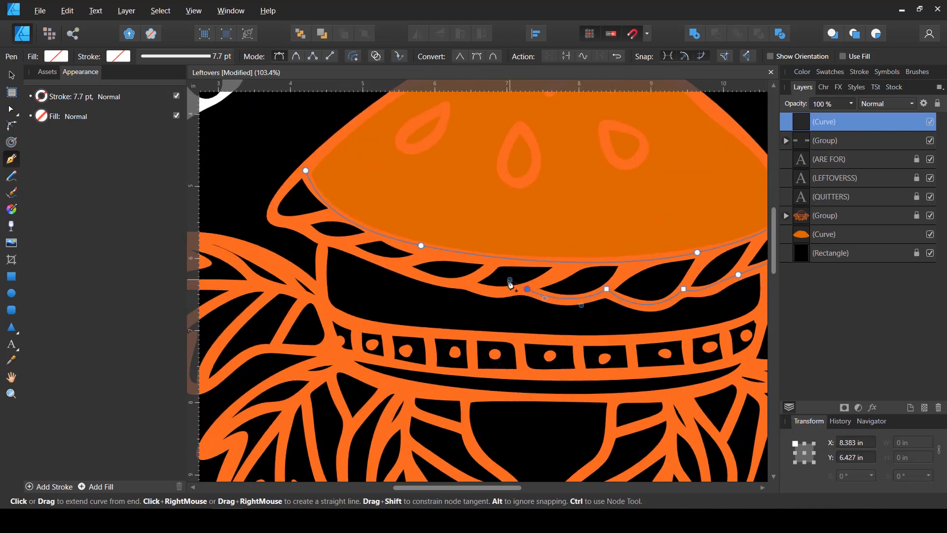
left_click(306, 170)
key("v")
scroll(350, 273, "down", 3)
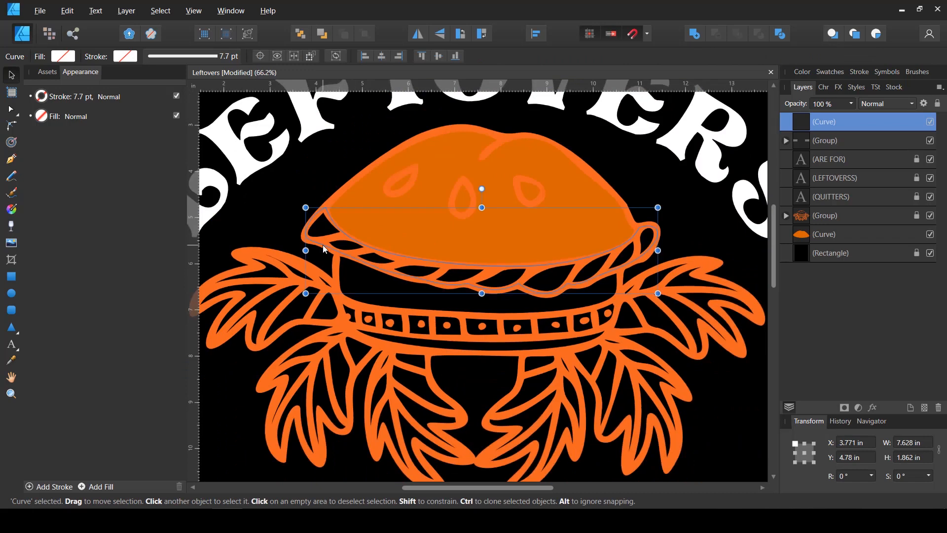
Fill the traced rim shape with light orange, HSL 33, 100, 70, and move it beneath the pie line art in the layer order
left_click(63, 55)
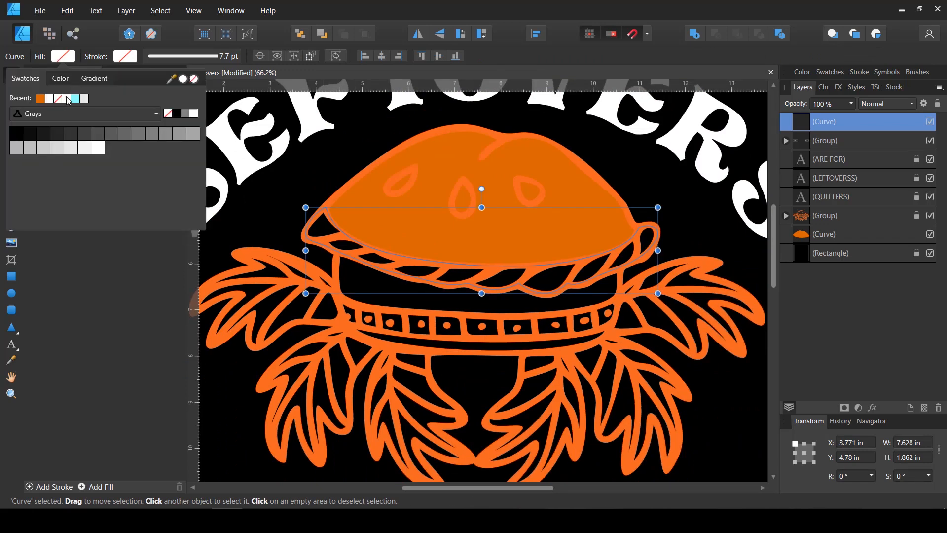
left_click(69, 99)
left_click_drag(40, 117, 209, 135)
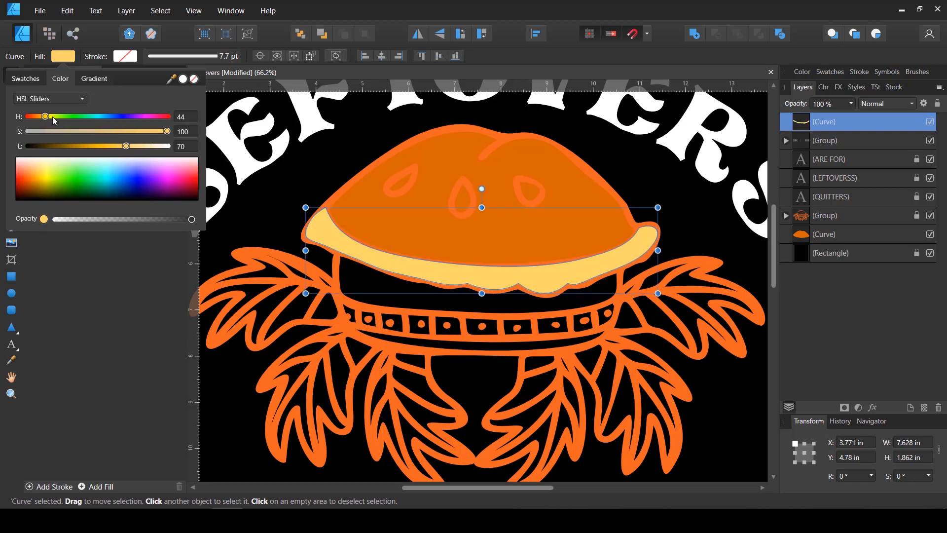
left_click_drag(53, 116, 42, 116)
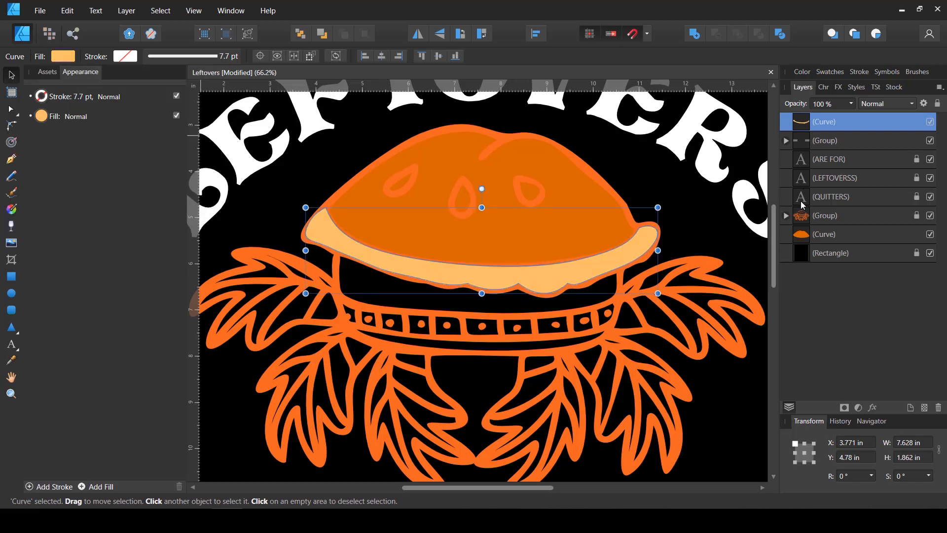
left_click_drag(803, 143, 786, 220)
left_click(696, 225)
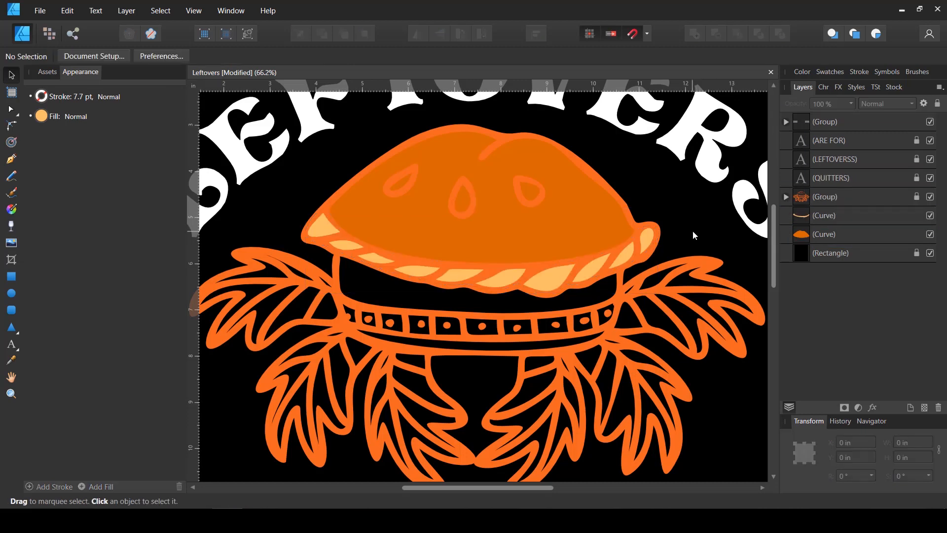
Trace the pie dish below the braided rim as a closed shape about 6.24 by 2.21 in and fill it with bright red
scroll(564, 333, "up", 1)
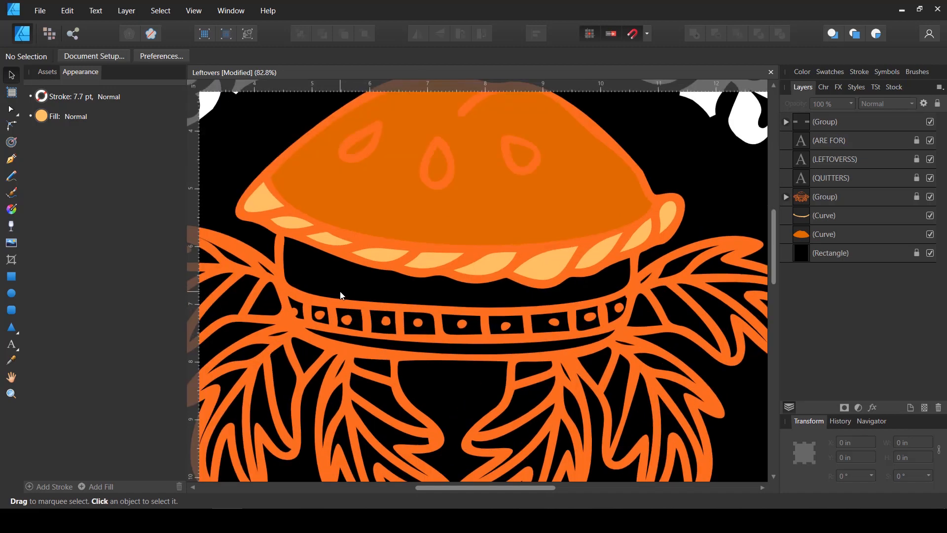
scroll(335, 292, "up", 1)
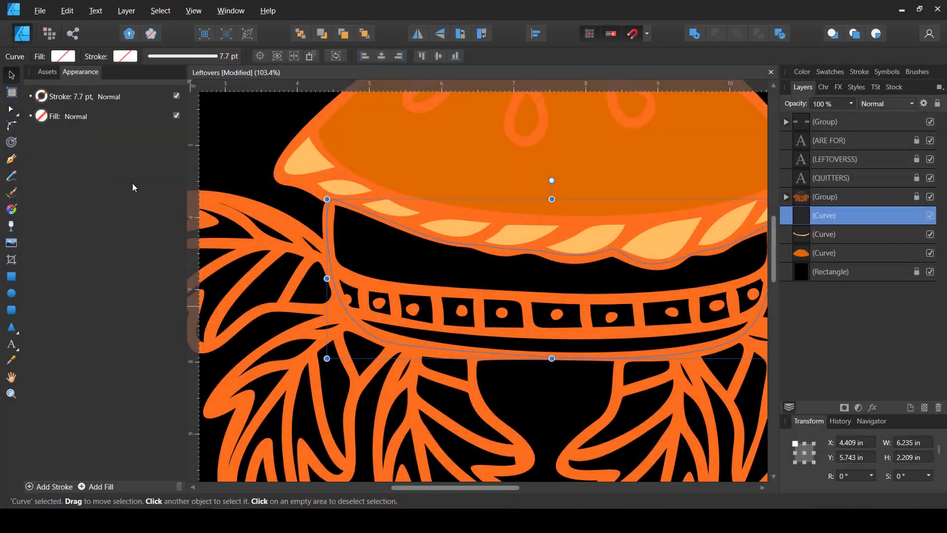
scroll(285, 245, "down", 3)
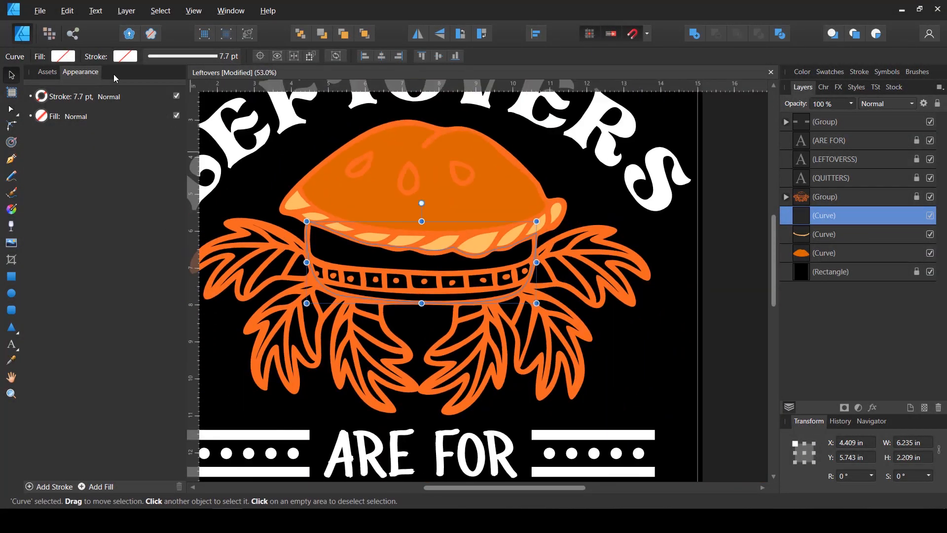
left_click(63, 56)
left_click(58, 82)
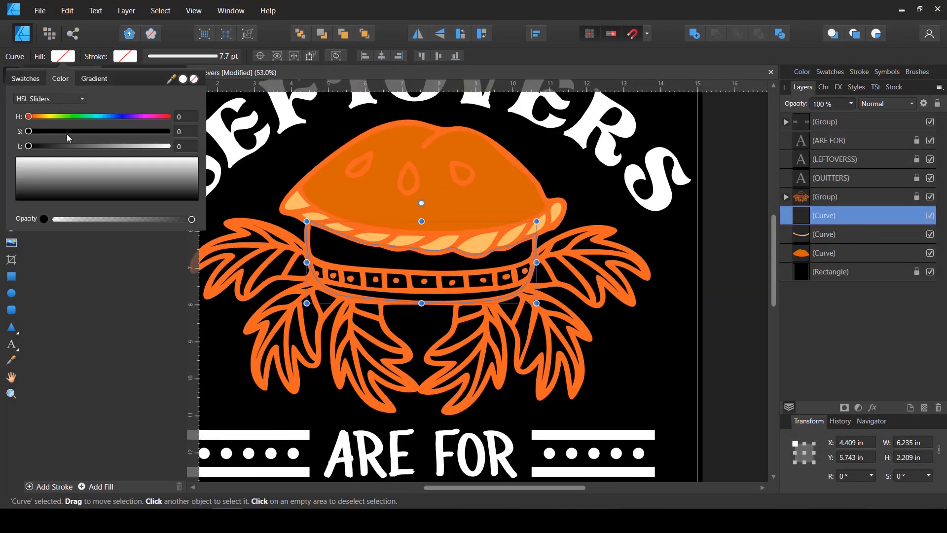
left_click(158, 132)
left_click_drag(118, 146, 95, 146)
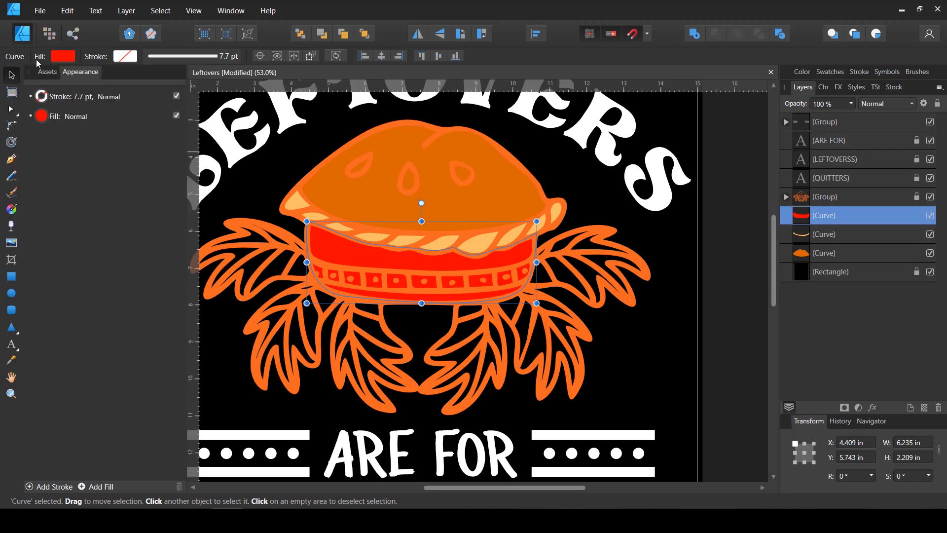
left_click(588, 227)
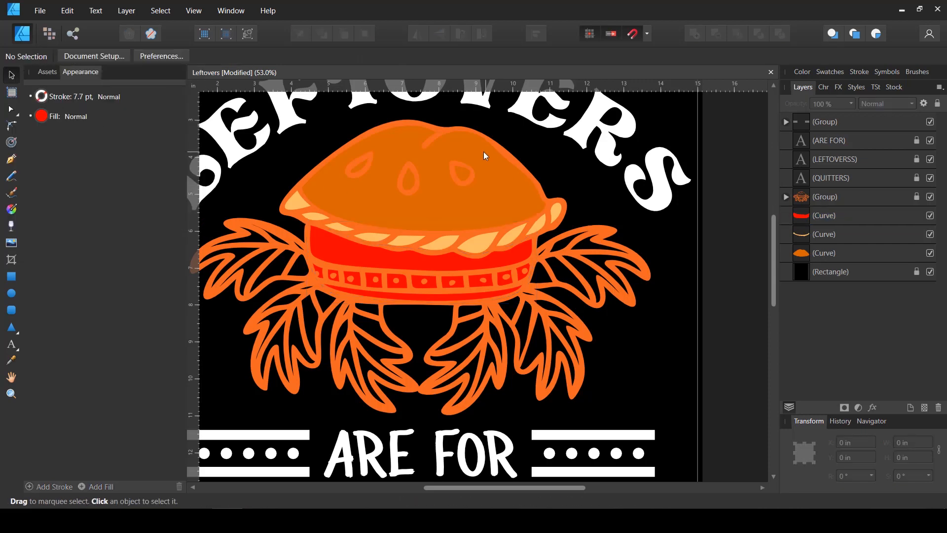
Trace the three teardrop slits in the top crust as separate closed curves with the Pen tool, beneath the line art
scroll(394, 148, "up", 3)
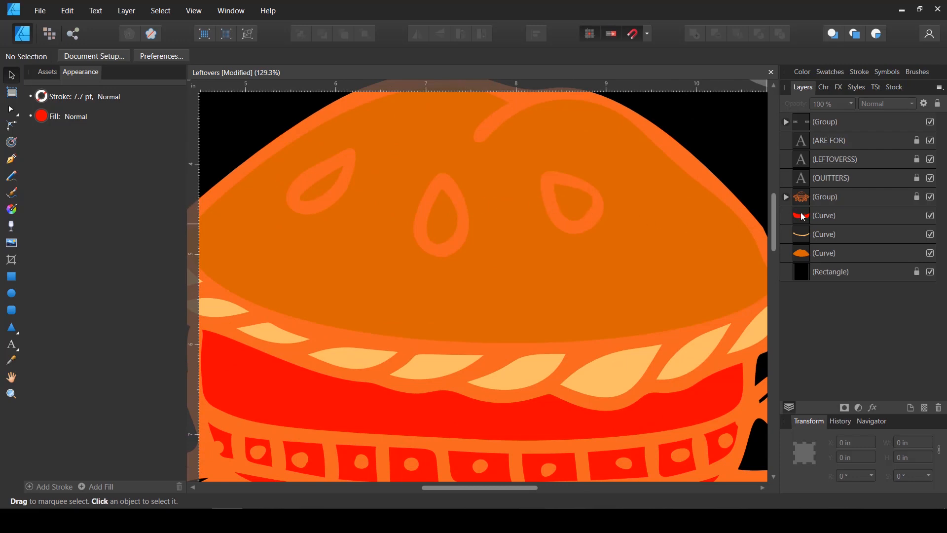
left_click(827, 220)
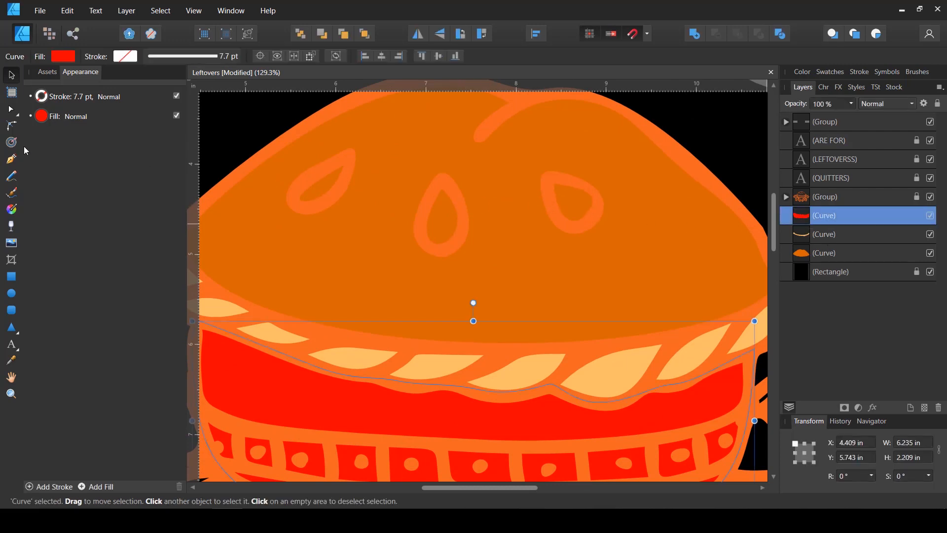
key("p")
left_click_drag(345, 156, 313, 167)
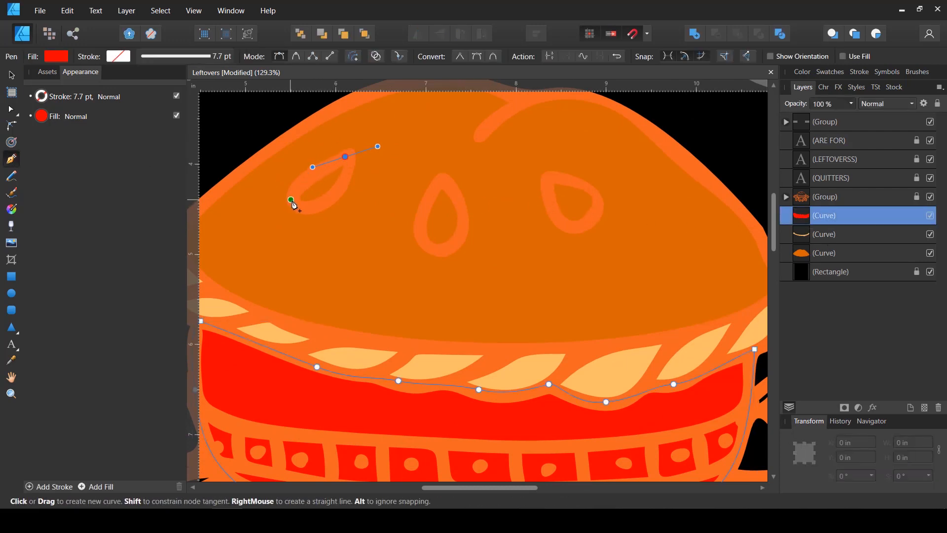
left_click_drag(292, 199, 298, 220)
left_click_drag(345, 156, 337, 115)
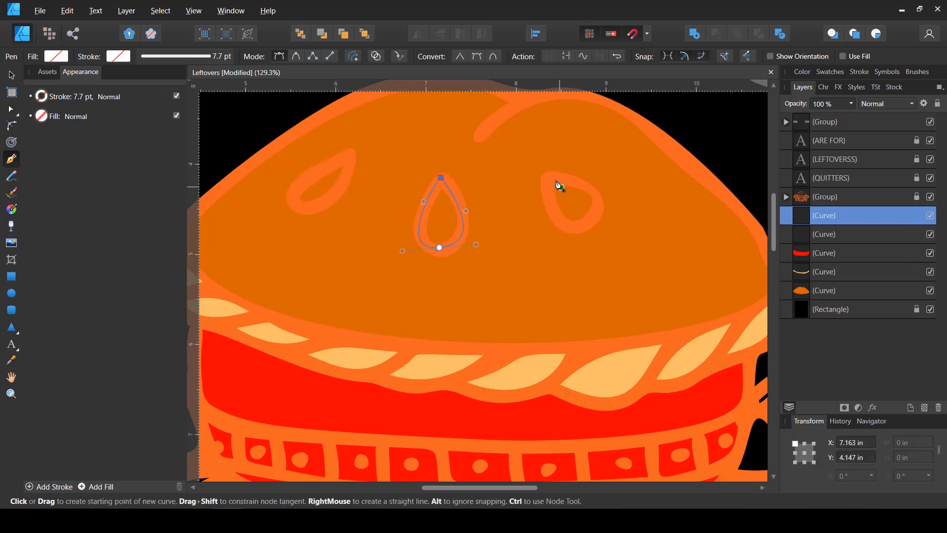
left_click_drag(549, 177, 612, 199)
left_click(551, 180)
key("v")
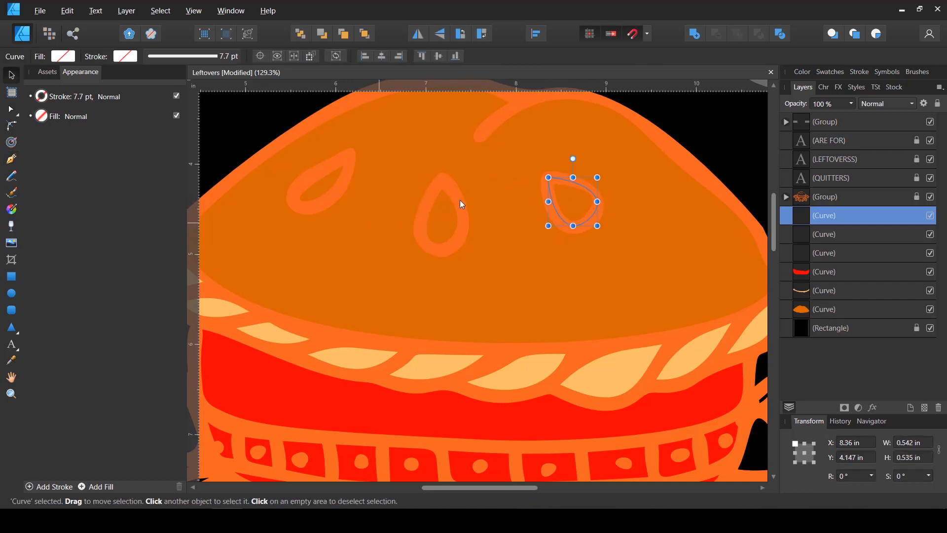
Fill all three slit shapes with the top crust's sampled orange, darkened to a brownish orange
left_click(817, 255, "shift")
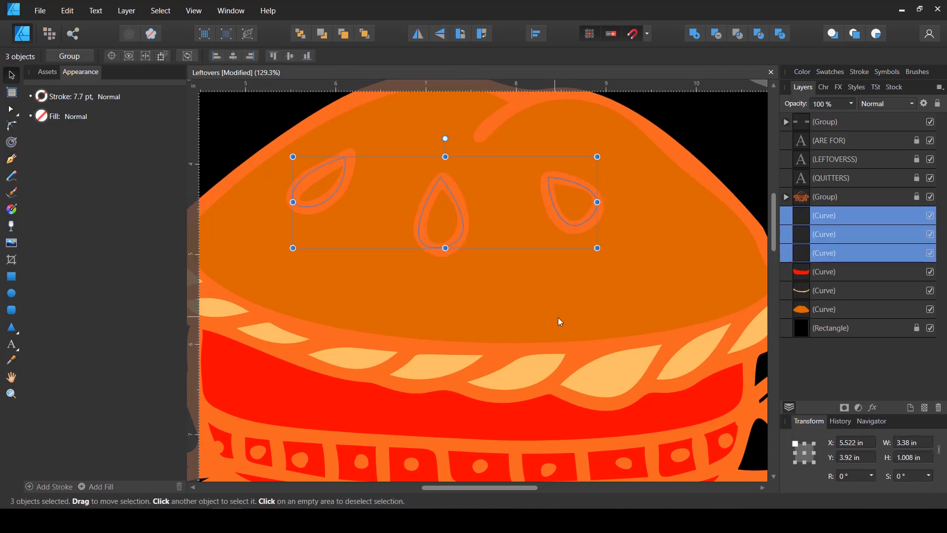
left_click(45, 121)
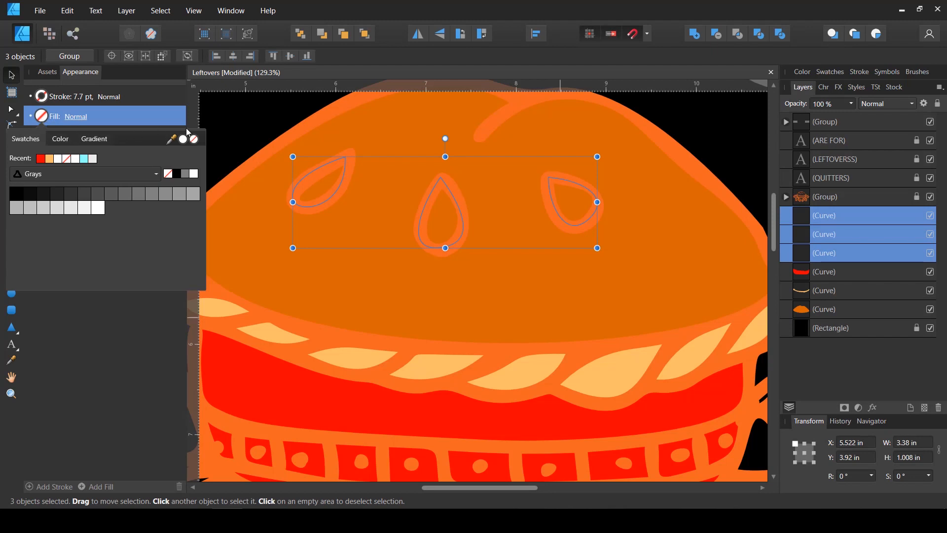
left_click_drag(171, 139, 357, 266)
left_click(184, 140)
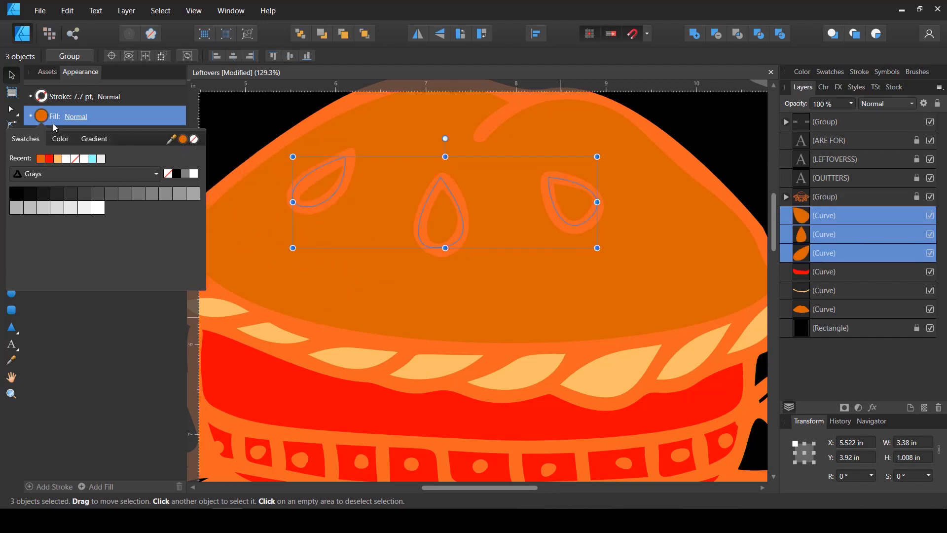
left_click(60, 139)
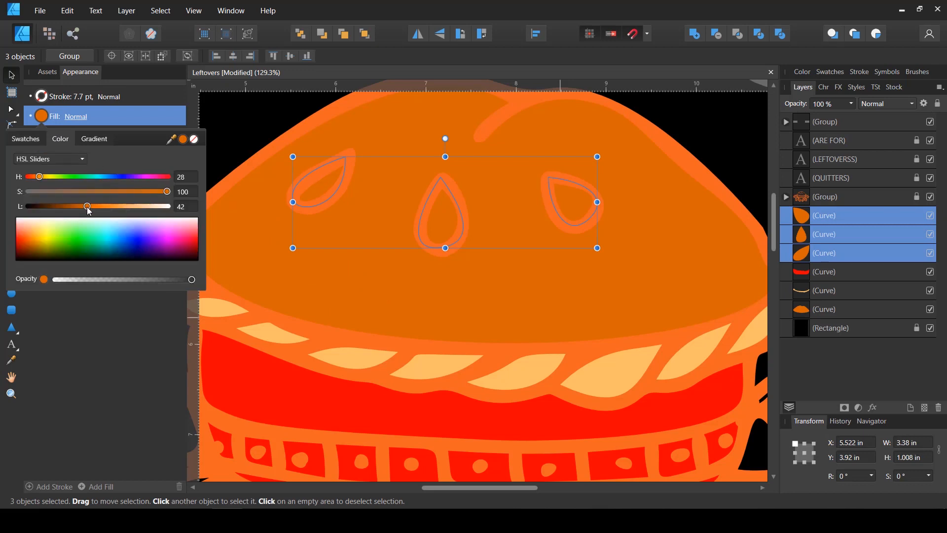
left_click_drag(87, 211, 78, 209)
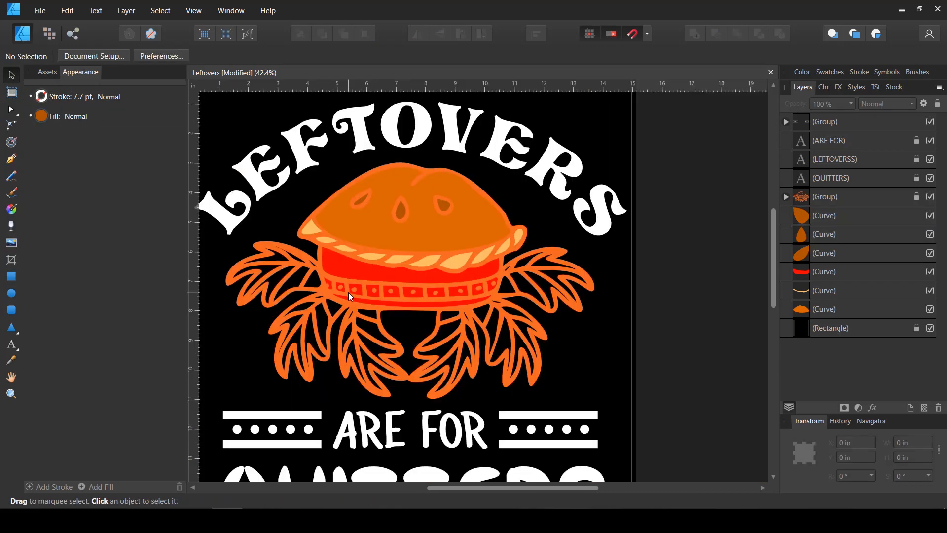
Unlock the pie line art group, look through its nested groups and curves, and select the whole group
scroll(312, 306, "up", 1)
scroll(276, 303, "down", 1)
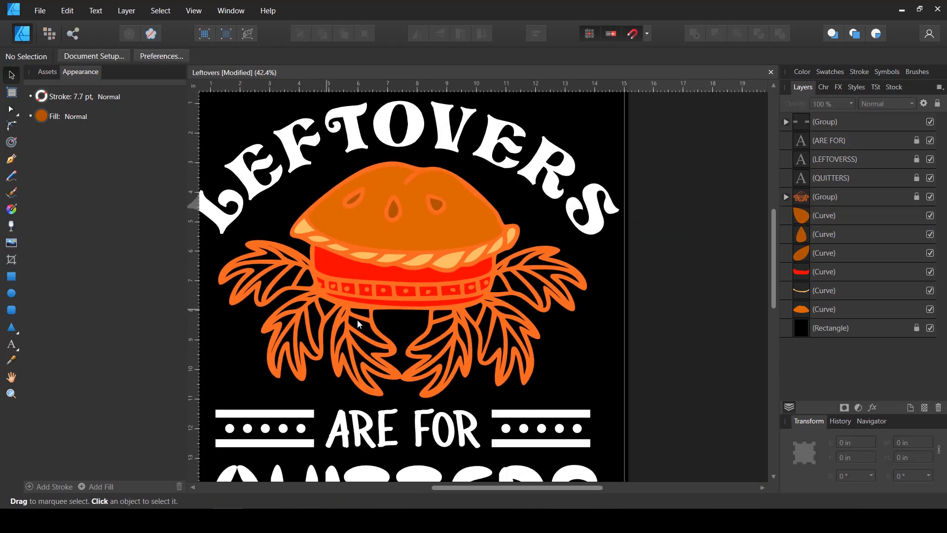
scroll(319, 324, "up", 1)
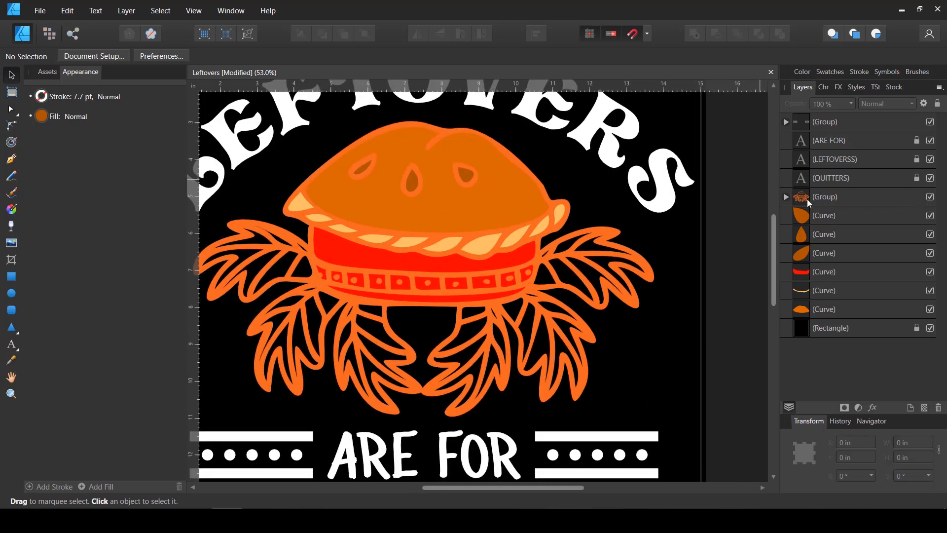
left_click(788, 197)
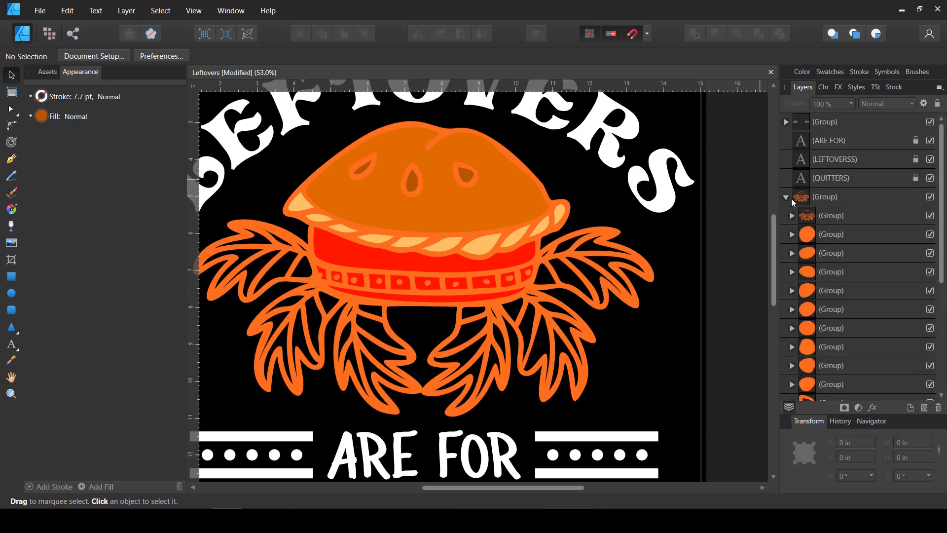
left_click(819, 223)
scroll(830, 286, "down", 3)
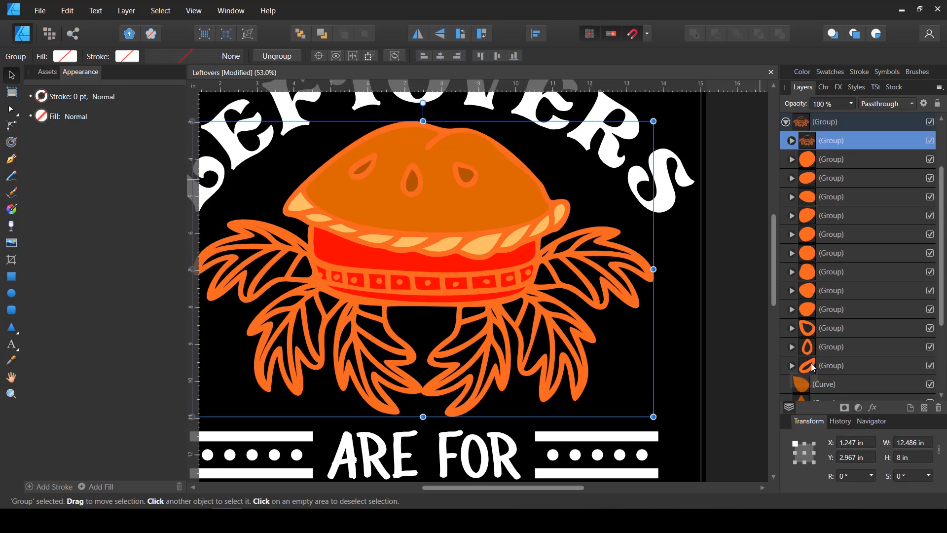
left_click(792, 140)
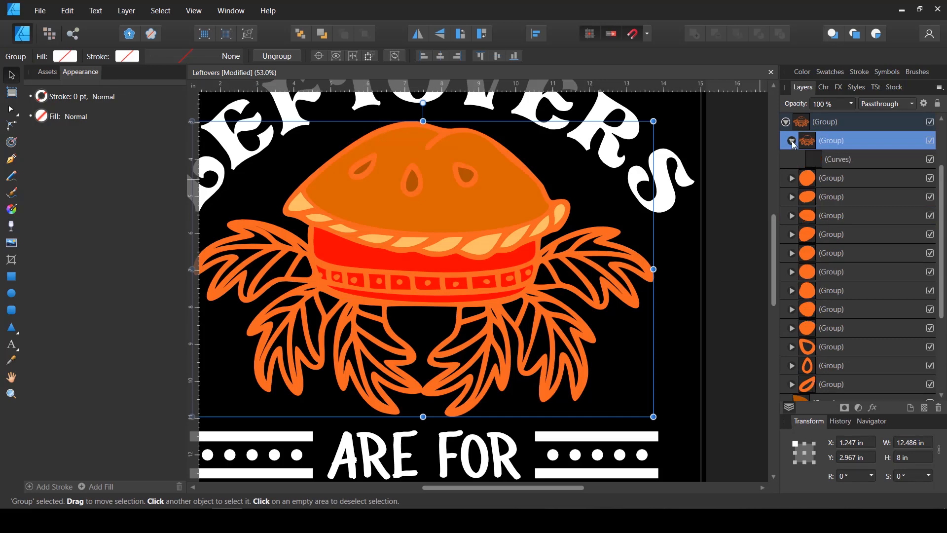
left_click(787, 125)
scroll(787, 127, "up", 3)
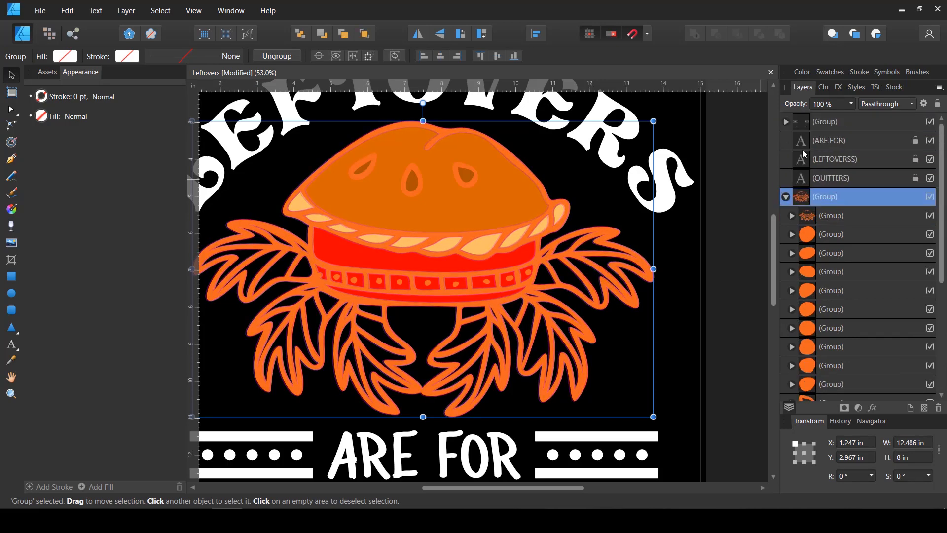
Try the braided rim's light orange from the recent swatches as the fill of the pie line art group
left_click(45, 118)
left_click(43, 117)
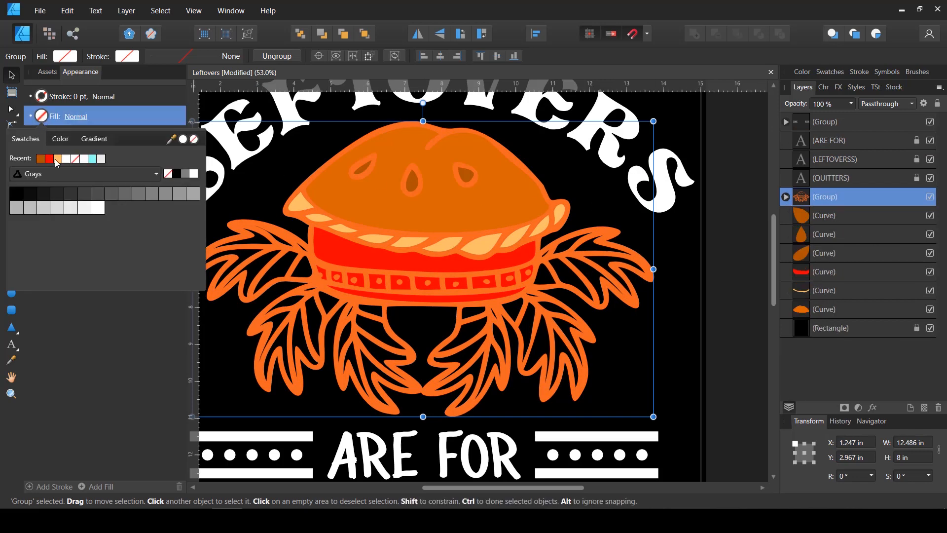
left_click(55, 159)
left_click(60, 138)
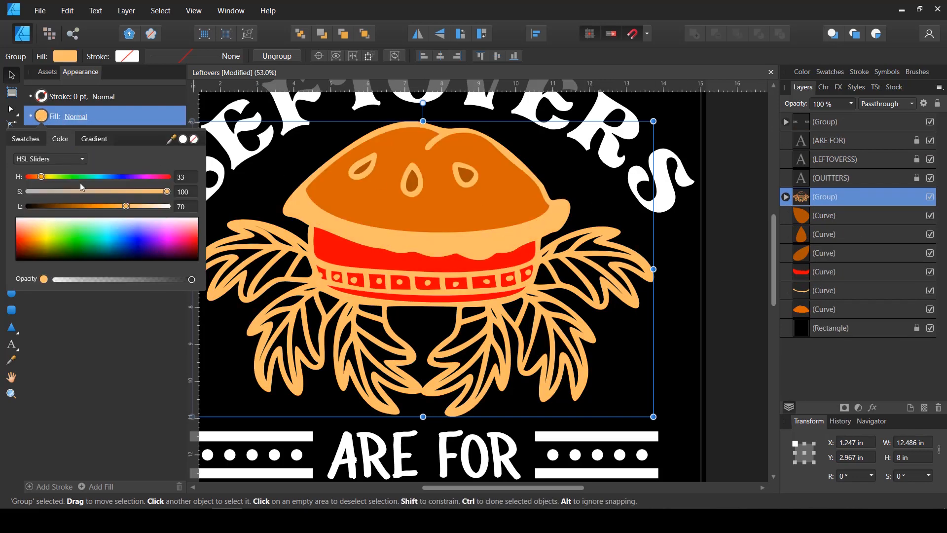
left_click(210, 191)
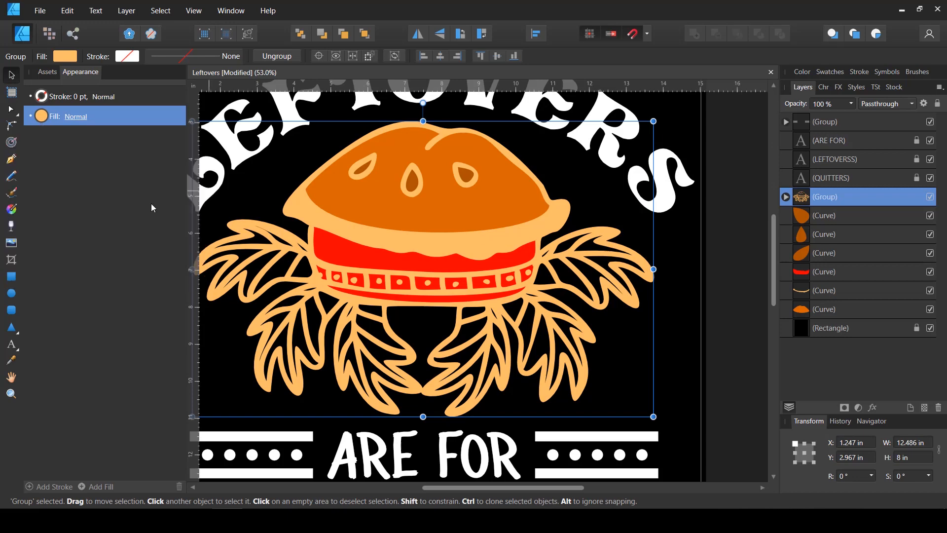
Try a dark brown fill on the line art group by lowering its lightness to about 20 and reducing its saturation
left_click(45, 121)
left_click_drag(110, 206, 56, 210)
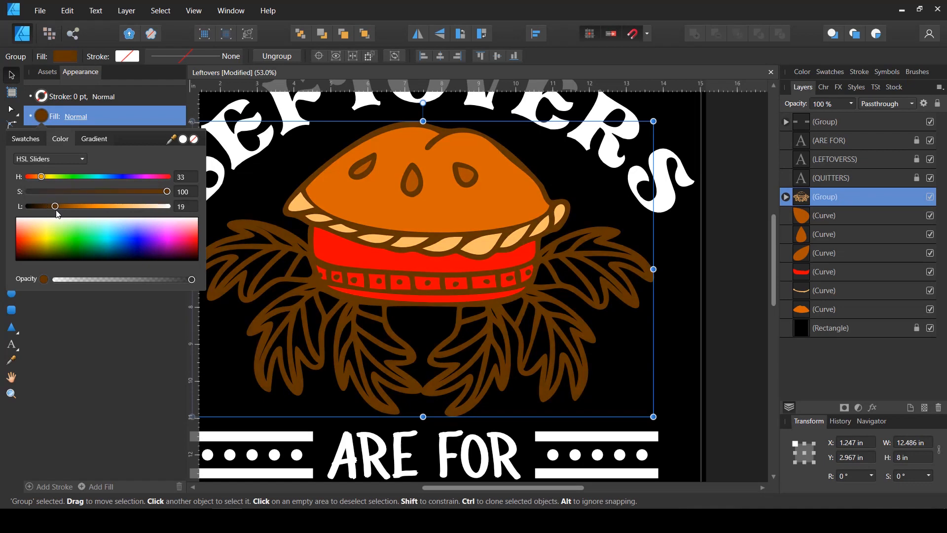
left_click_drag(53, 176, 77, 191)
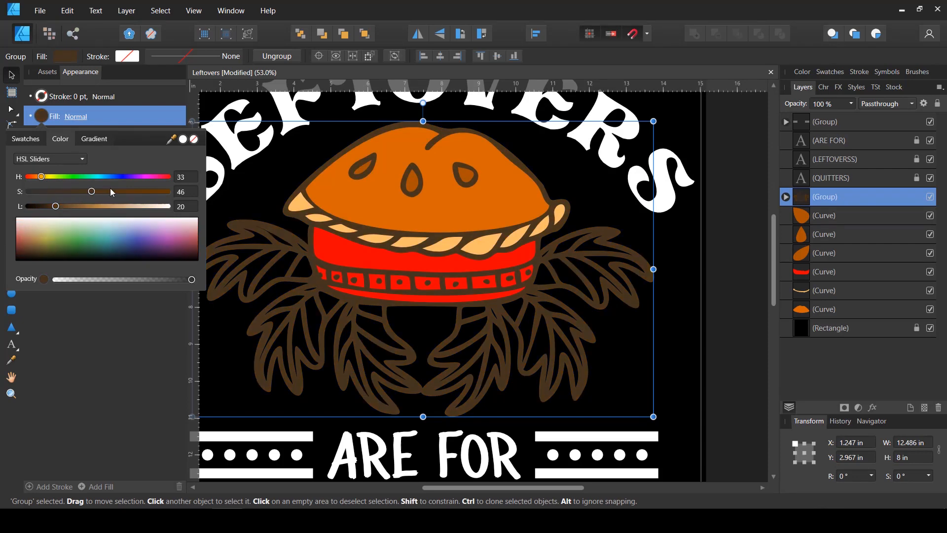
left_click_drag(111, 188, 123, 191)
Make the line art group's fill white with saturation 100 and lightness 100, and check it against the whole design
left_click_drag(67, 205, 183, 209)
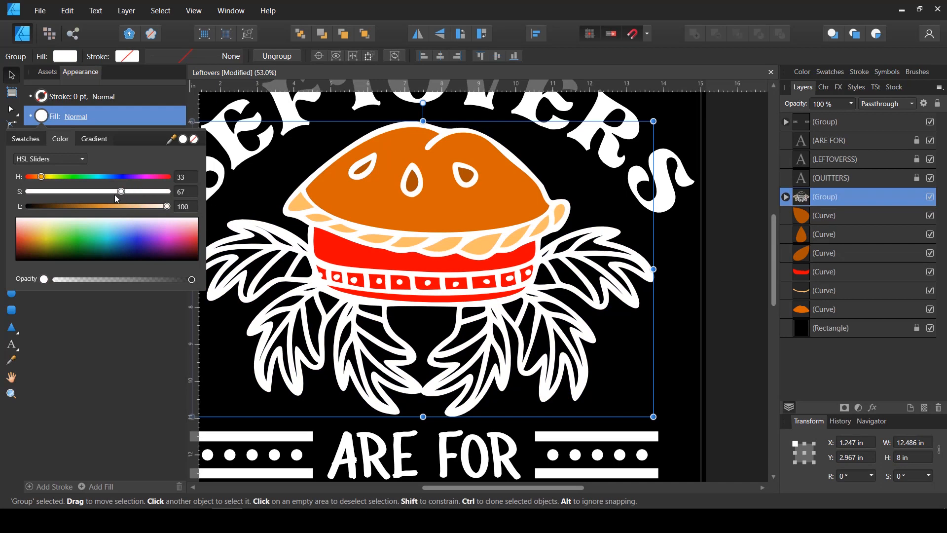
left_click_drag(107, 194, 158, 194)
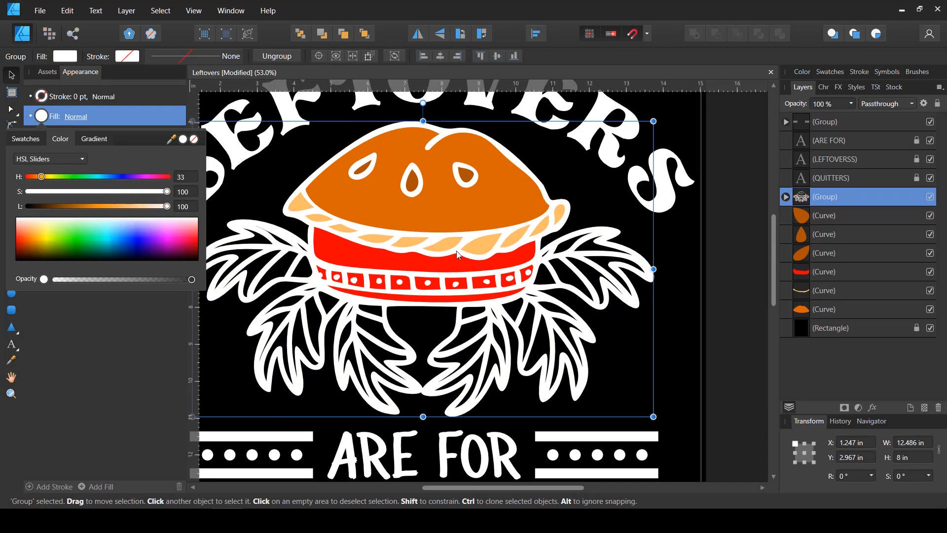
scroll(600, 271, "down", 5)
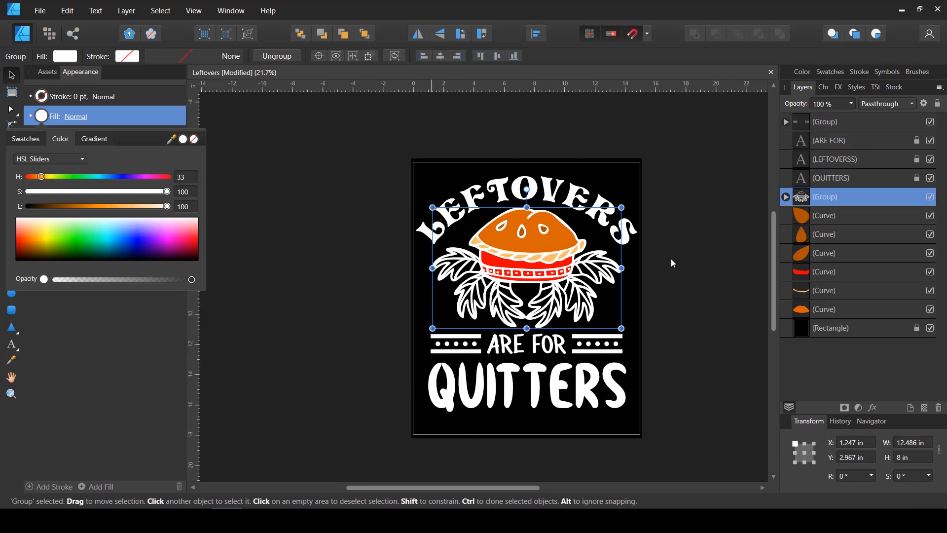
scroll(672, 258, "up", 2)
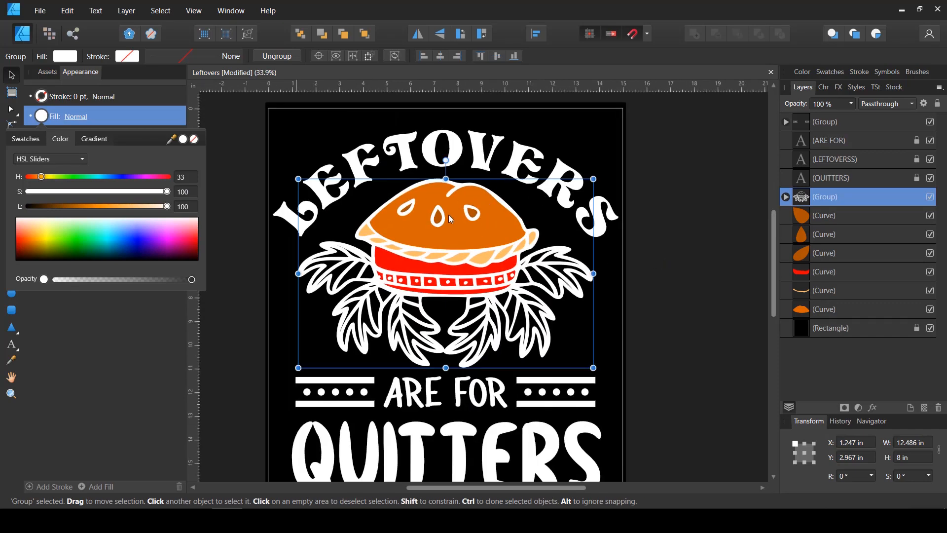
Try other hues and lightness values on the line art group, including golden yellow with hue 44 and lightness 66
mouse_move(132, 212)
left_mouse_down()
mouse_move(107, 211)
mouse_move(125, 211)
left_mouse_up()
left_click_drag(45, 177, 192, 210)
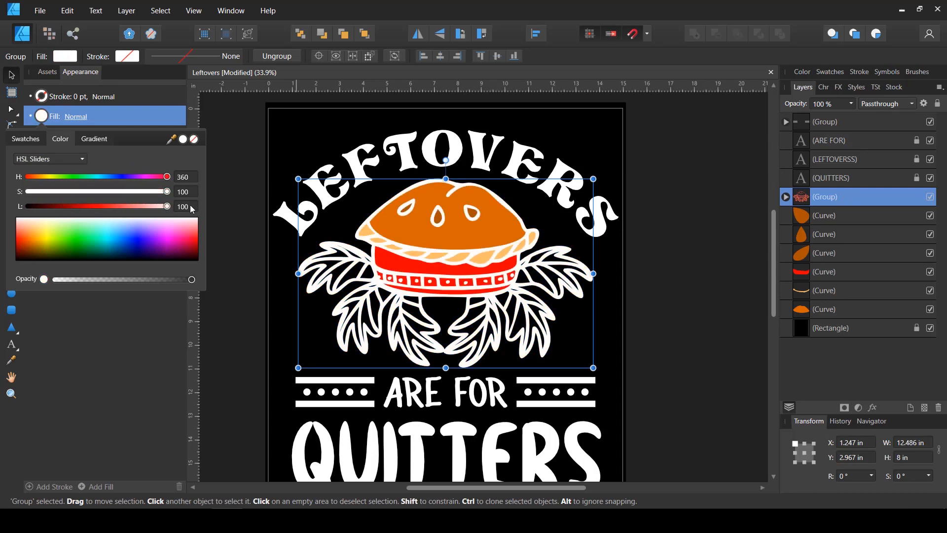
left_click(42, 177)
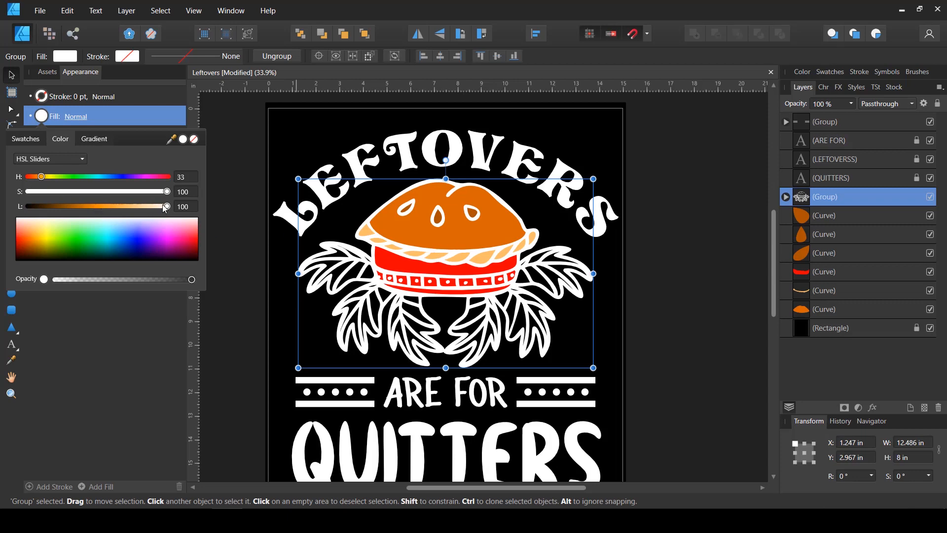
mouse_move(165, 208)
left_mouse_down()
mouse_move(120, 213)
mouse_move(183, 210)
left_mouse_up()
scroll(431, 281, "up", 2)
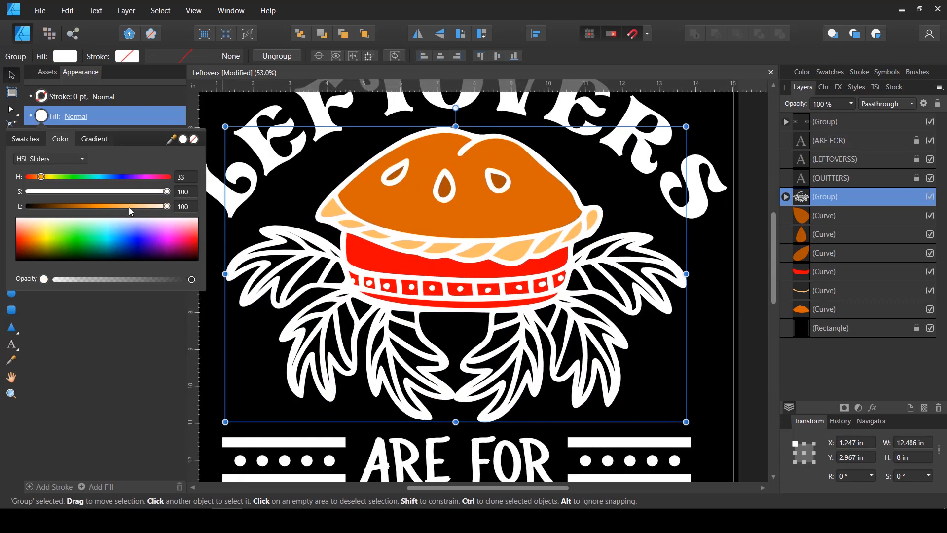
left_click_drag(130, 211, 119, 207)
left_click_drag(46, 177, 46, 178)
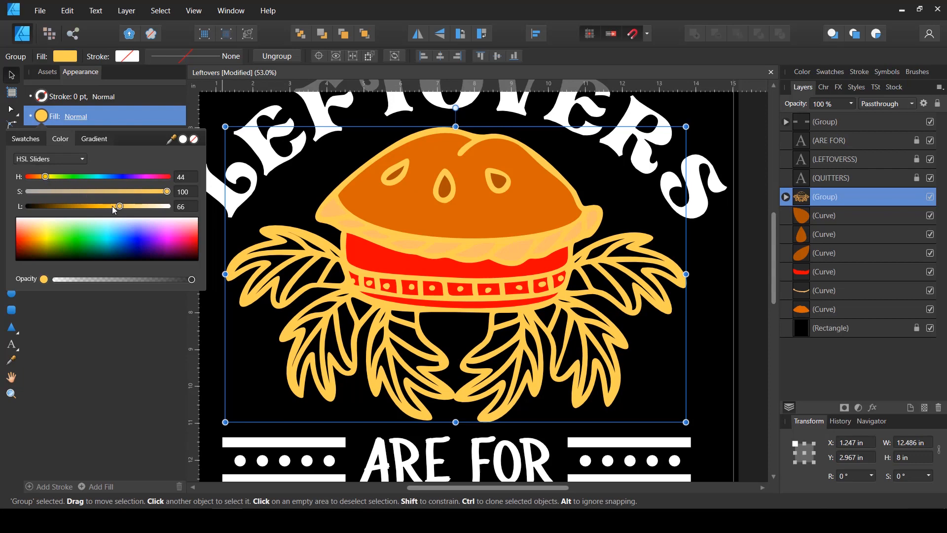
Set the line art group's fill back to white at lightness 100 and lock the group
left_click_drag(112, 206, 311, 203)
scroll(416, 292, "down", 2)
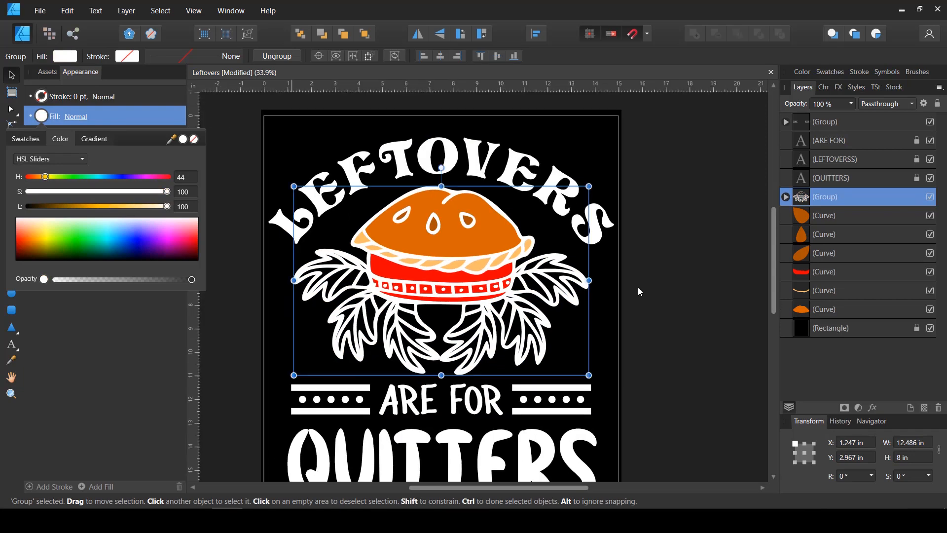
left_click(639, 292)
left_click(903, 198)
left_click(938, 105)
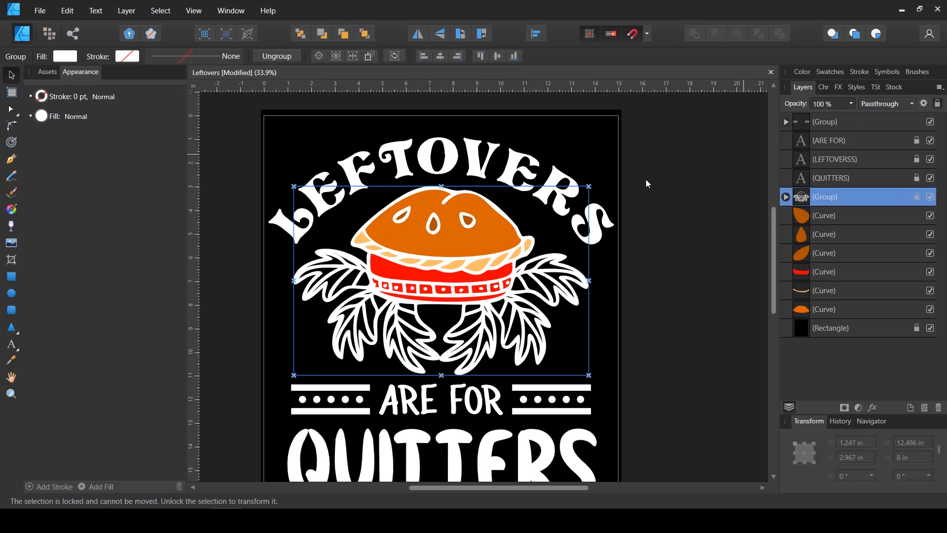
Trace the uppermost leaf on the pie's left side as a closed curve with the Pen tool, following its lobes
left_click(535, 338)
scroll(305, 267, "up", 6)
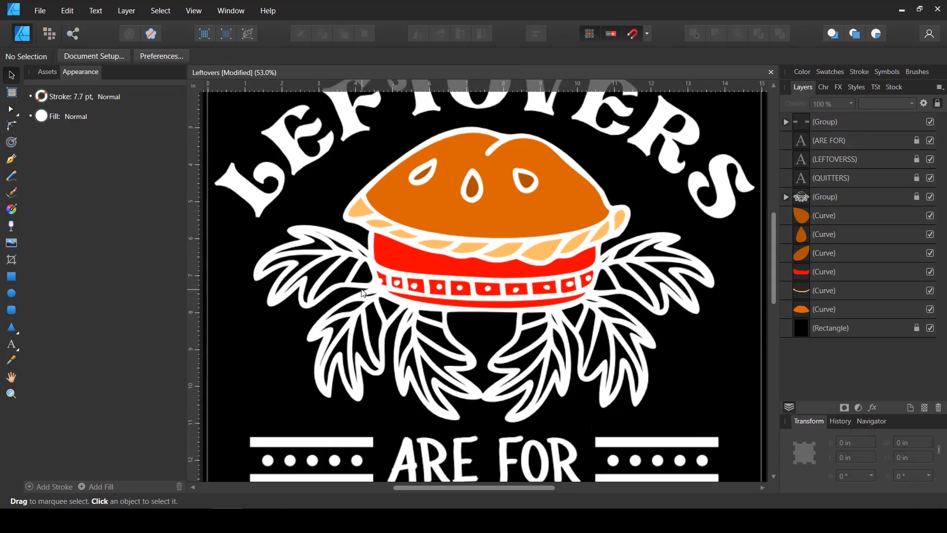
left_click(10, 159)
left_click_drag(356, 233, 433, 243)
left_click_drag(515, 245, 483, 216)
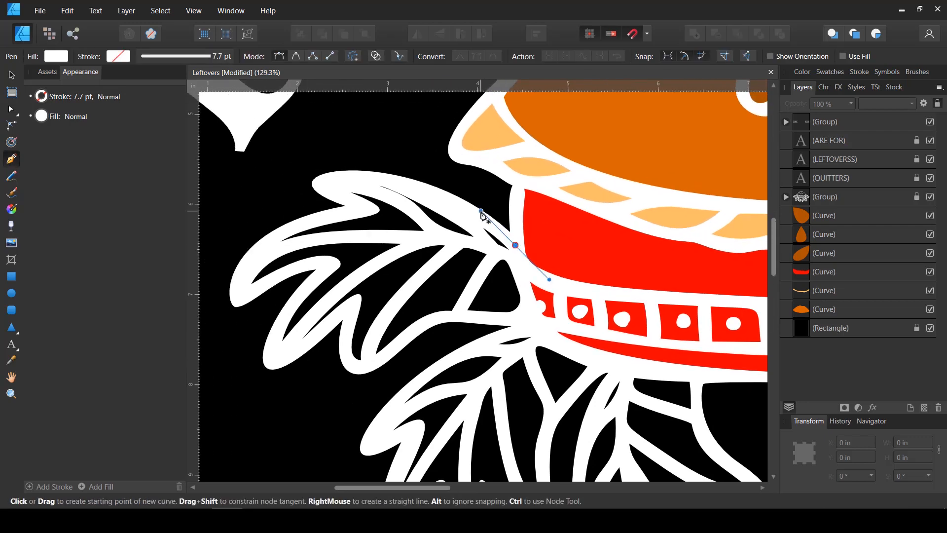
left_click_drag(343, 191, 309, 221)
left_click_drag(244, 280, 324, 275)
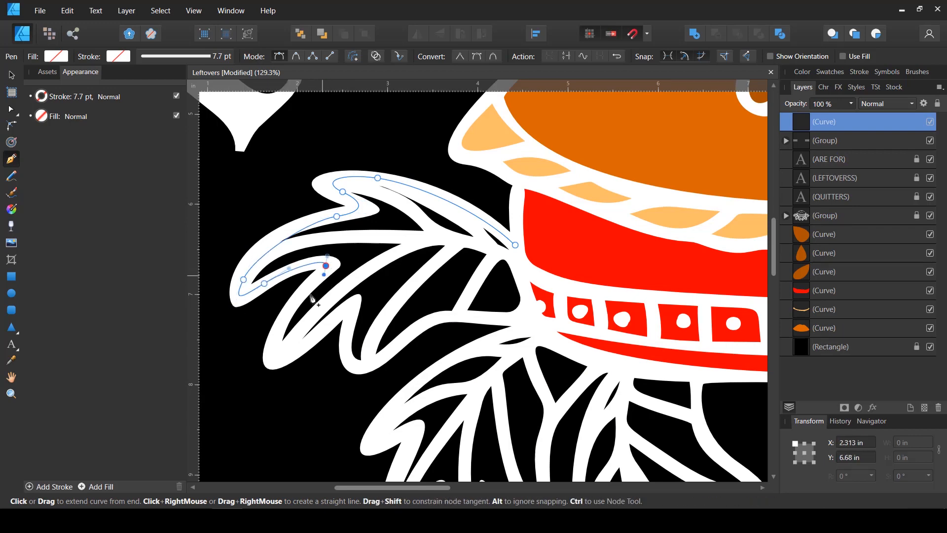
left_click_drag(277, 344, 278, 374)
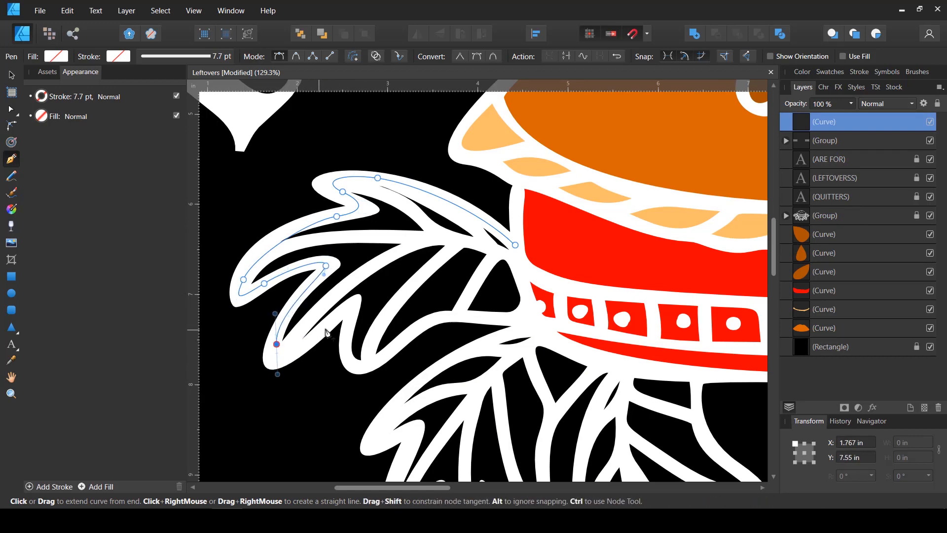
left_click(321, 327)
left_click(349, 319)
left_click_drag(370, 364, 397, 347)
left_click_drag(457, 316, 524, 278)
left_click(515, 244)
key("a")
left_click(457, 317)
Fill the traced leaf with orange at hue 33, saturation 100 and lightness 59, and place it beneath the line art group
left_click(65, 59)
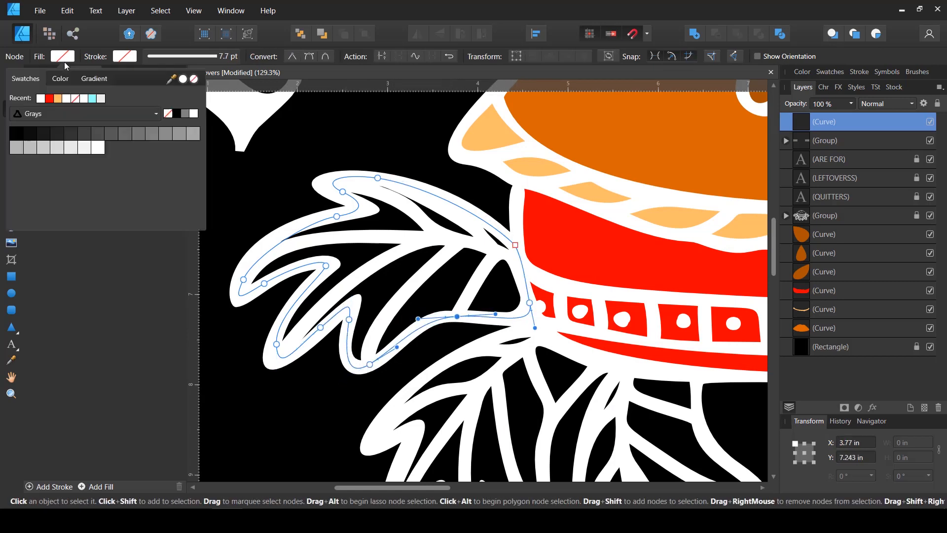
left_click(61, 78)
left_click_drag(91, 147, 163, 127)
left_click_drag(37, 119, 40, 116)
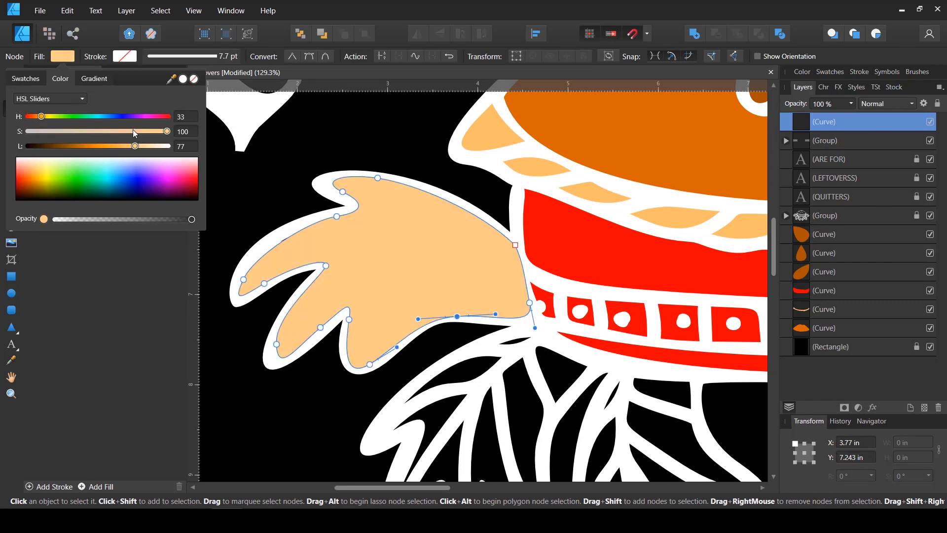
left_click_drag(130, 146, 111, 147)
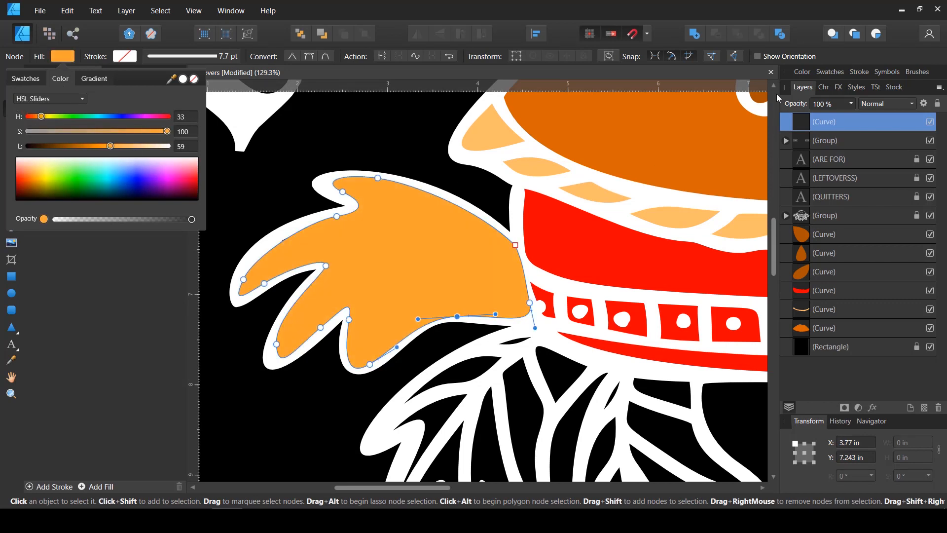
left_click_drag(795, 132, 804, 225)
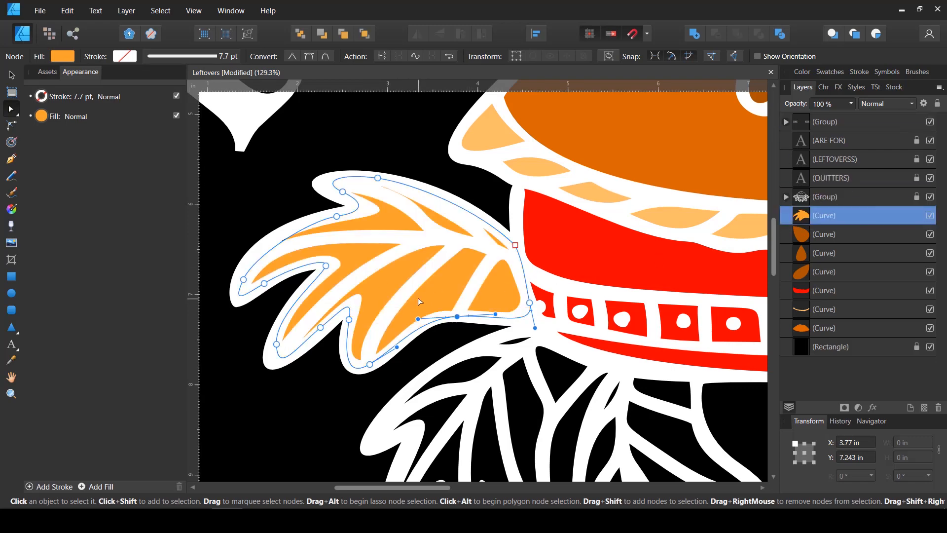
Duplicate the orange leaf shape onto the second leaf on the left, rotated to about 53.8°, and adjust its tip node to fit the outline
left_click(11, 75)
left_click_drag(468, 319, 448, 345)
key("ctrl+j")
left_click_drag(540, 435, 553, 236)
left_click_drag(422, 303, 466, 296)
left_click_drag(570, 243, 585, 267)
left_click_drag(488, 312, 486, 310)
key("a")
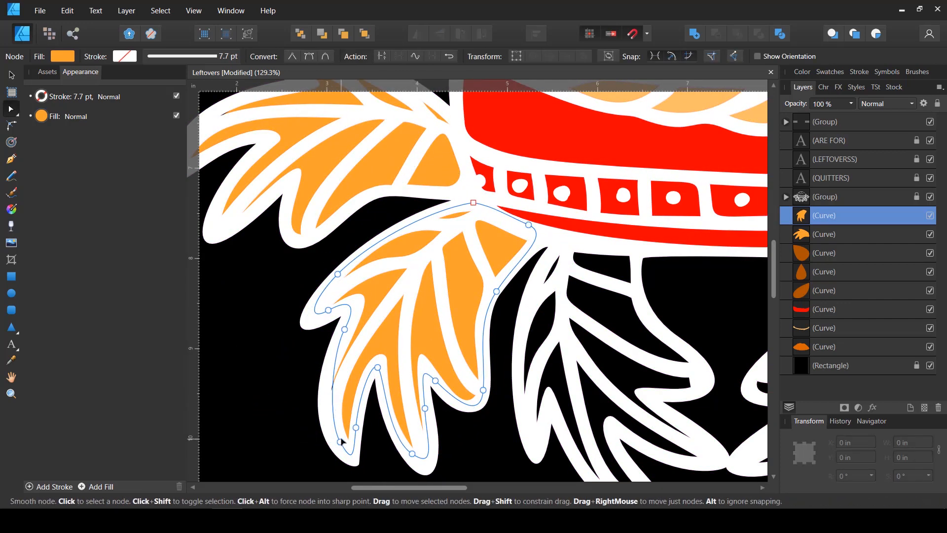
left_click(340, 442)
left_click_drag(340, 443, 334, 439)
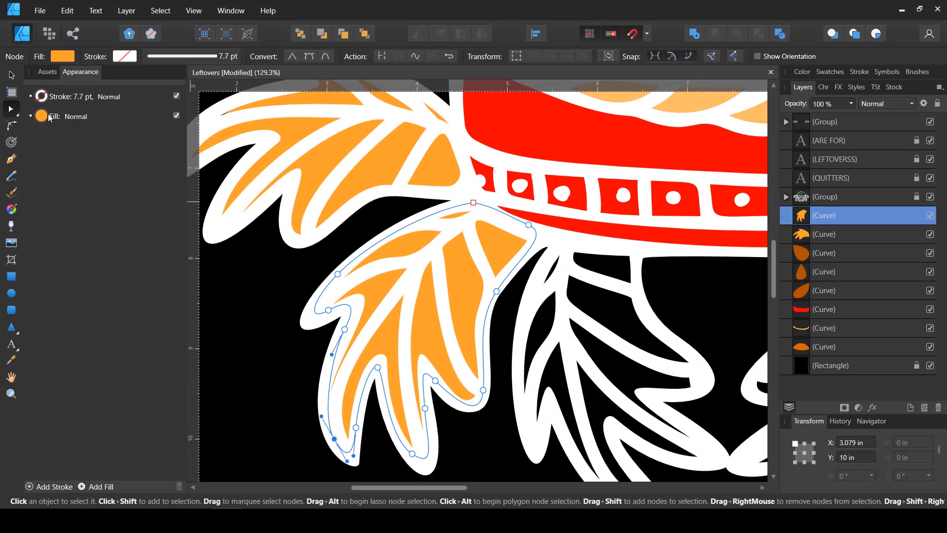
Recolour the second leaf's shape to red-orange with hue 13, saturation 100 and lightness 57
left_click(11, 75)
left_click(67, 56)
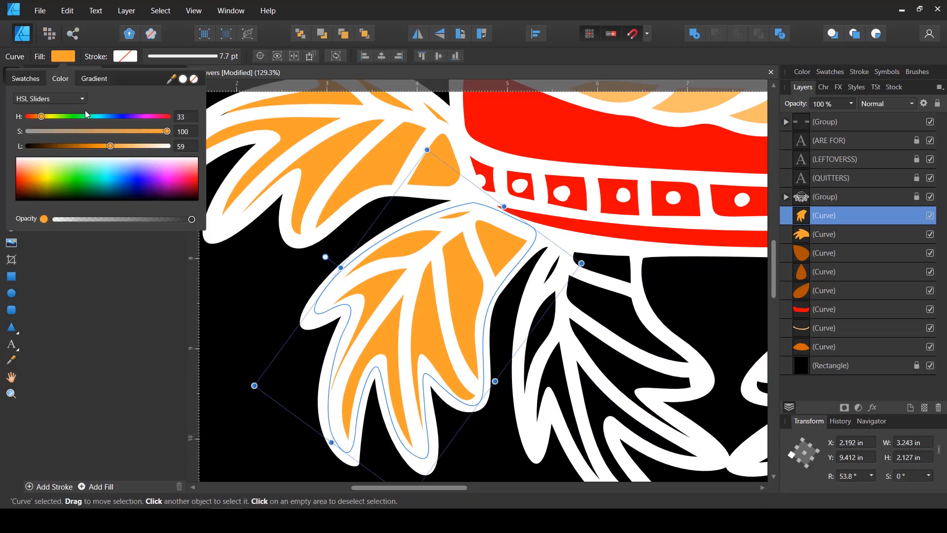
left_click_drag(41, 123, 33, 122)
left_click(109, 146)
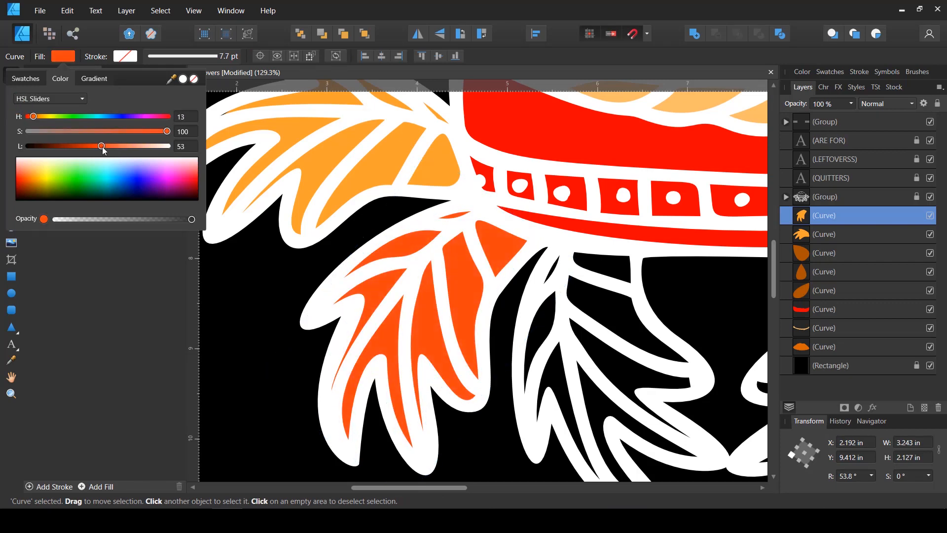
left_click_drag(108, 147, 107, 147)
scroll(323, 243, "down", 2)
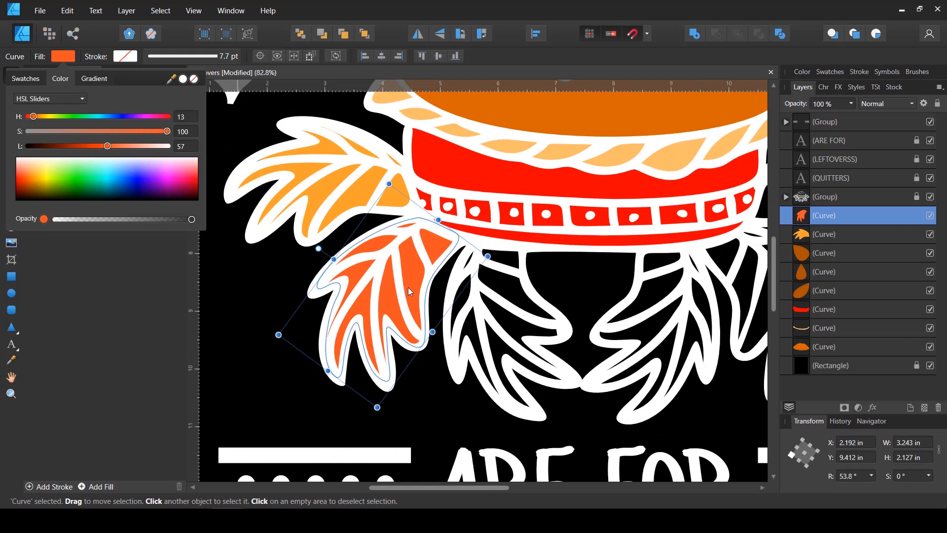
scroll(407, 286, "up", 1)
left_click(409, 284)
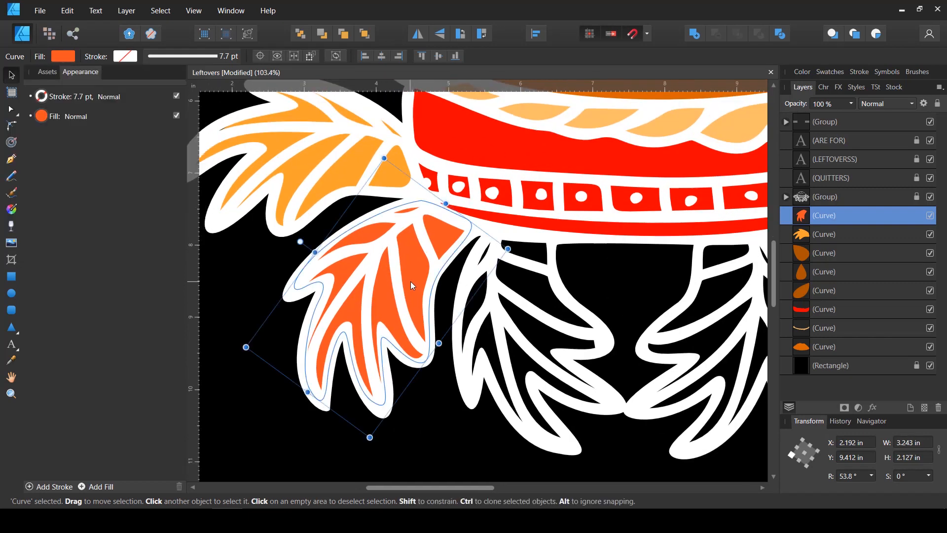
Duplicate the red-orange shape onto the third leaf, rotated to about 102.5°, and adjust its nodes to fit the outline
key("ctrl+j")
left_click_drag(413, 286, 546, 310)
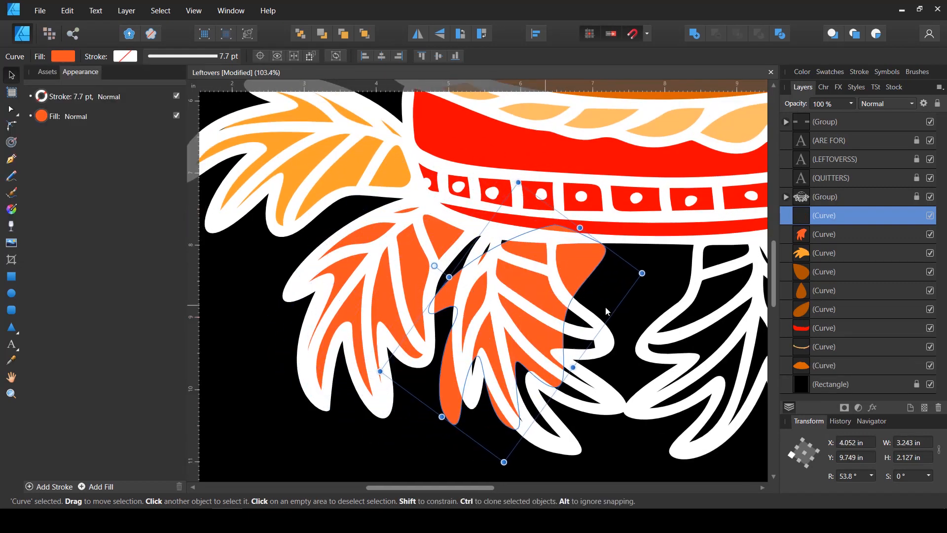
left_click_drag(650, 276, 572, 190)
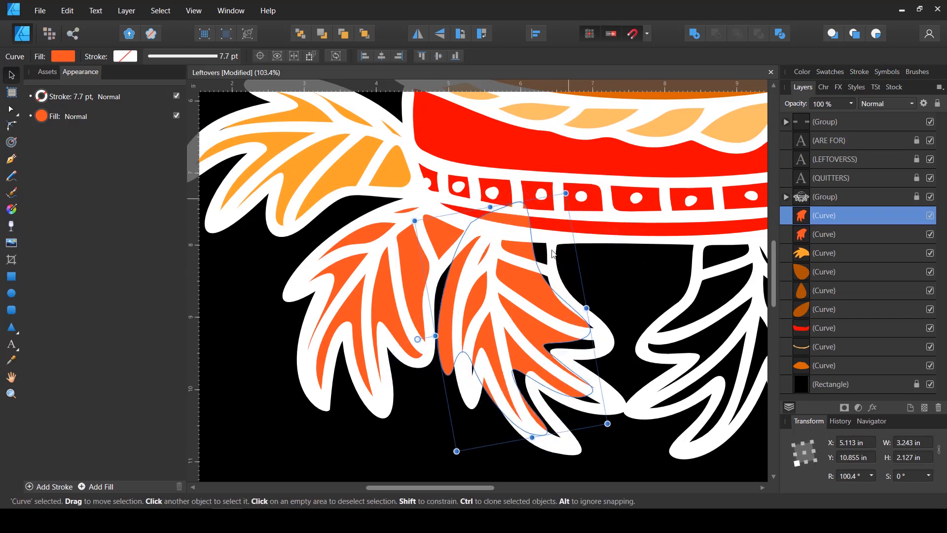
scroll(553, 254, "up", 2)
left_click_drag(534, 280, 549, 293)
left_click_drag(550, 297, 521, 247)
left_click_drag(625, 435, 630, 431)
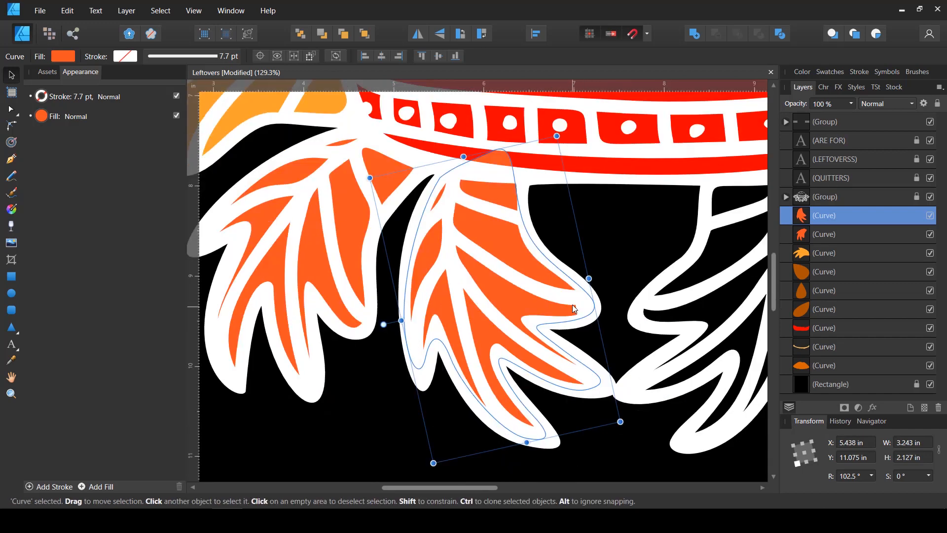
scroll(572, 305, "up", 1)
scroll(443, 206, "down", 3)
key("a")
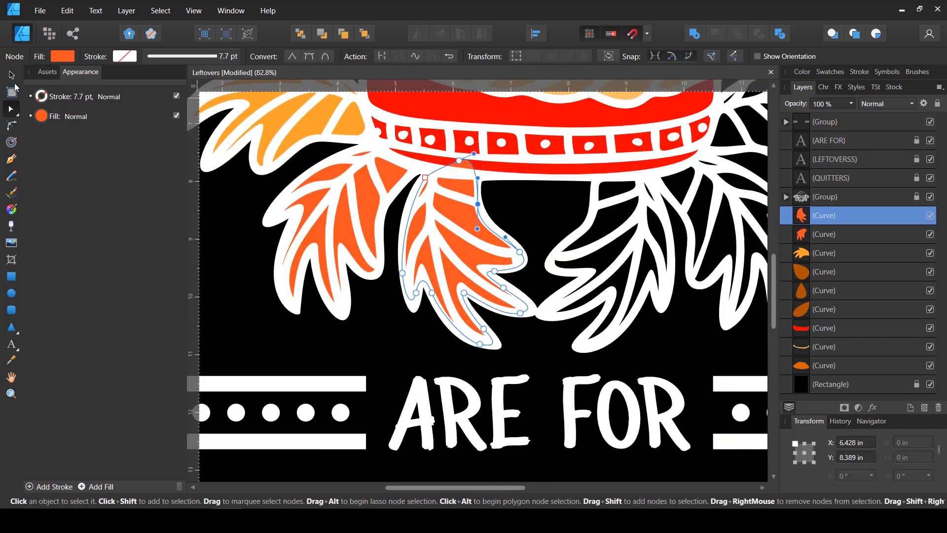
Recolour the third leaf's shape to olive green with hue 82, saturation 37 and lightness 42
left_click(62, 56)
left_click_drag(66, 118, 52, 117)
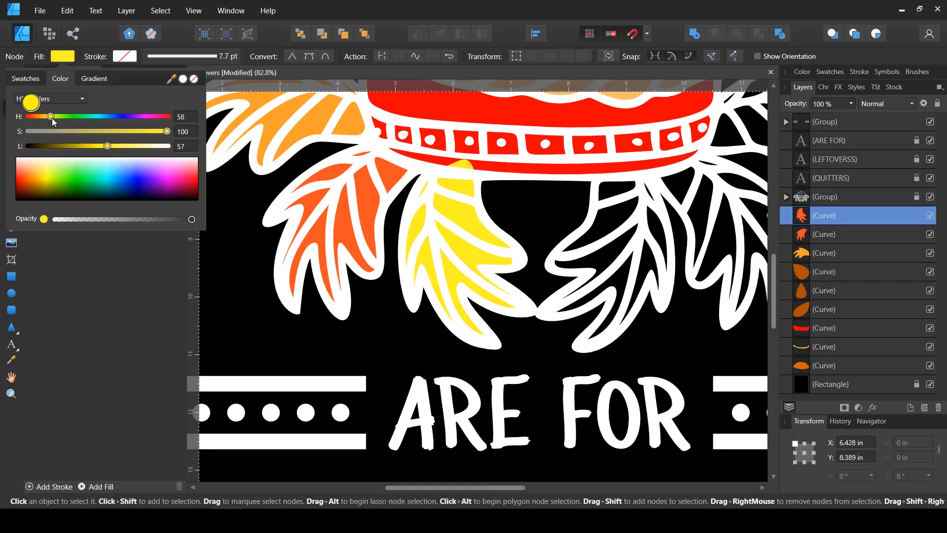
left_click(76, 131)
mouse_move(96, 146)
left_mouse_down()
mouse_move(86, 147)
mouse_move(98, 147)
left_mouse_up()
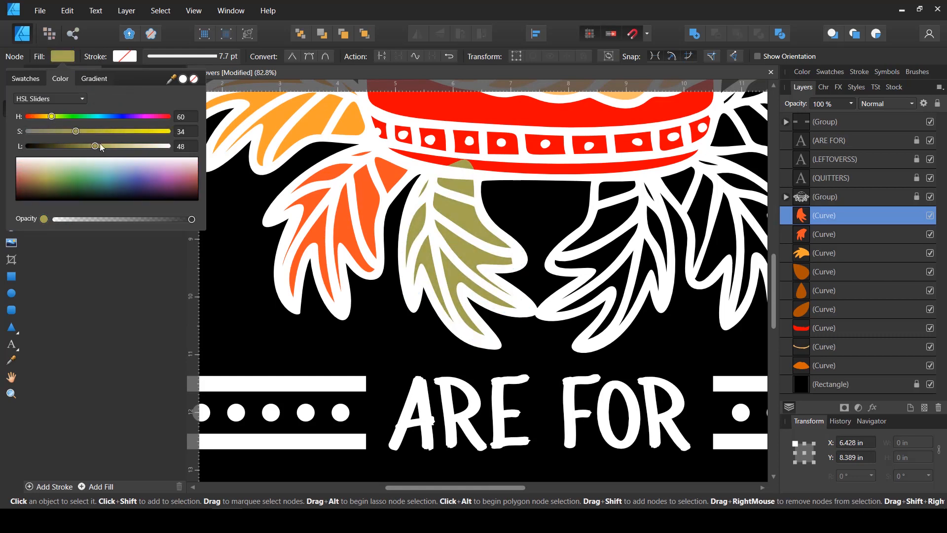
left_click(80, 131)
left_click(87, 117)
left_click(87, 147)
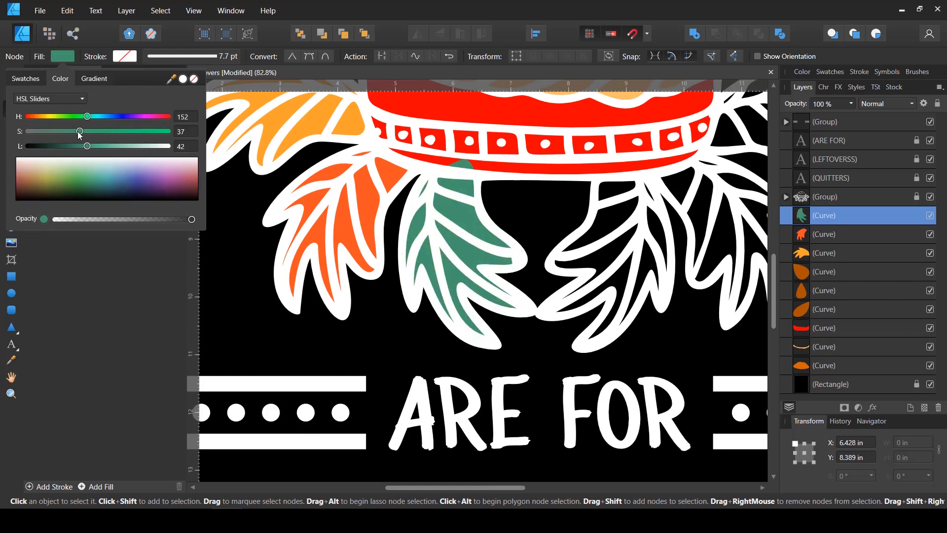
left_click(58, 117)
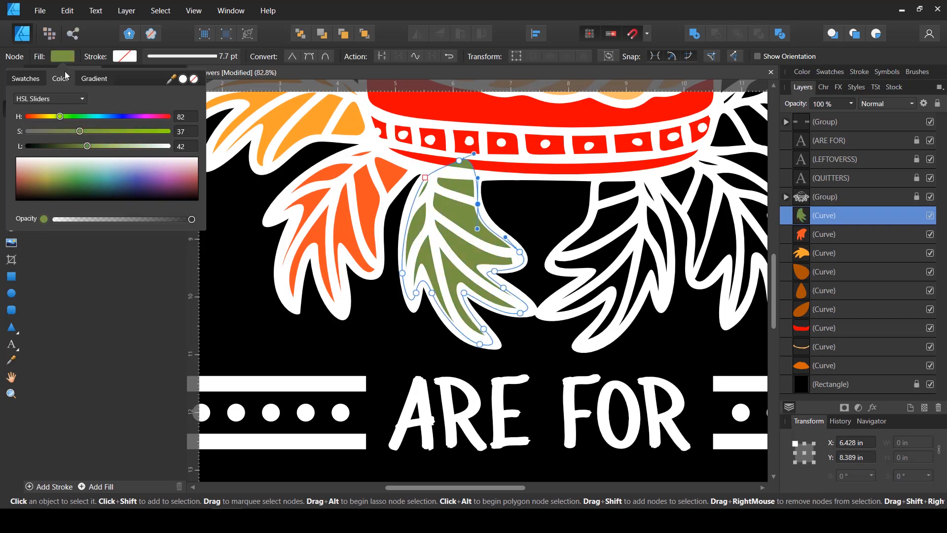
left_click(69, 55)
Duplicate the green, red-orange and orange leaf shapes together, flip the copies horizontally and move them onto the three leaves on the right
left_click(10, 75)
scroll(416, 242, "down", 2)
scroll(417, 242, "down", 1)
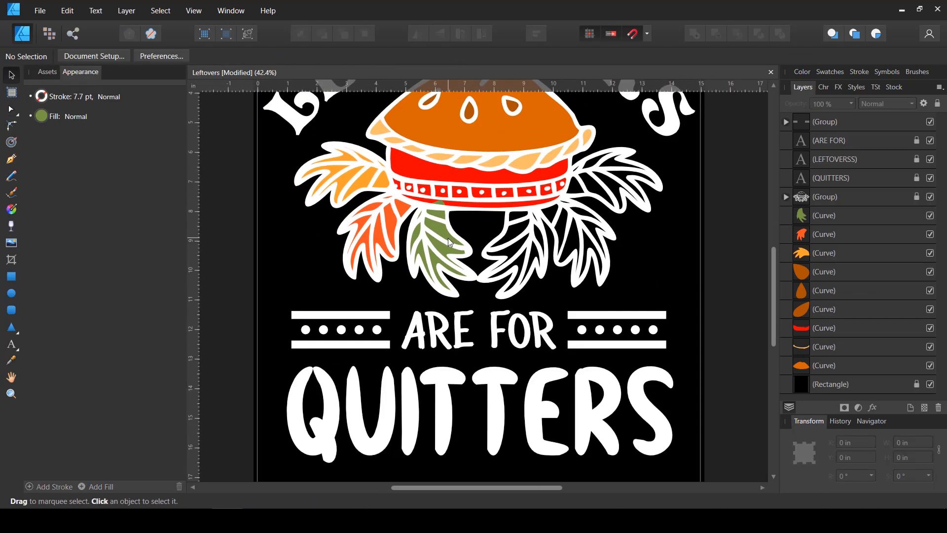
left_click(427, 237)
left_click(385, 223, "shift")
left_click(353, 176, "shift")
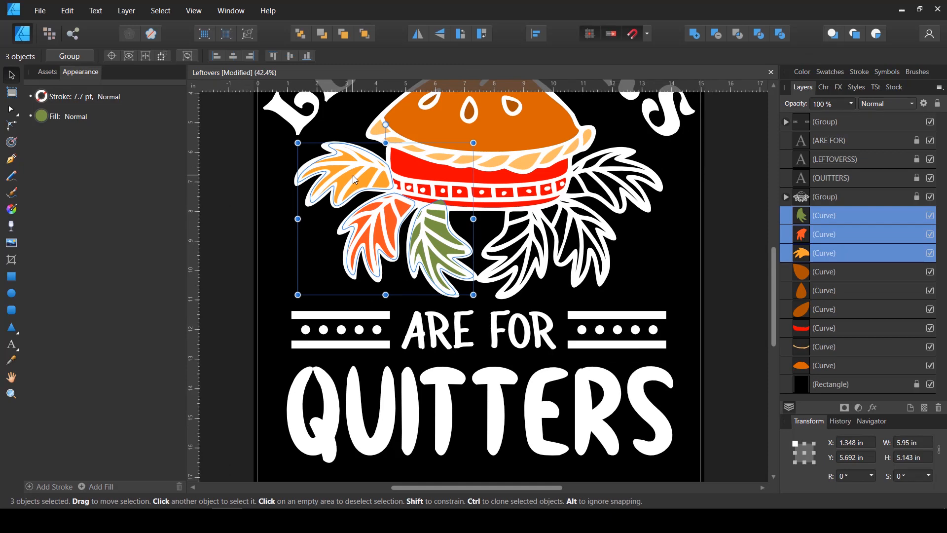
key("ctrl+j")
left_click(418, 34)
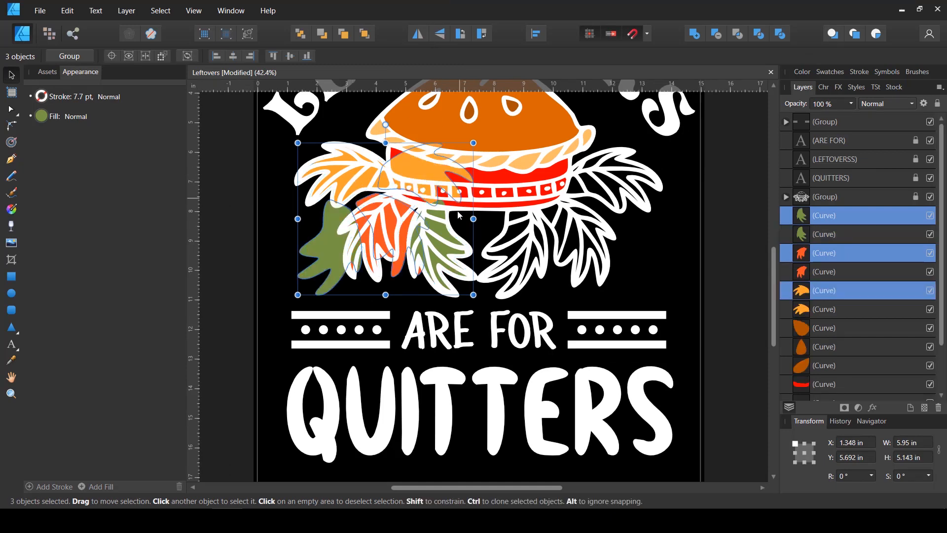
left_click_drag(458, 216, 639, 179)
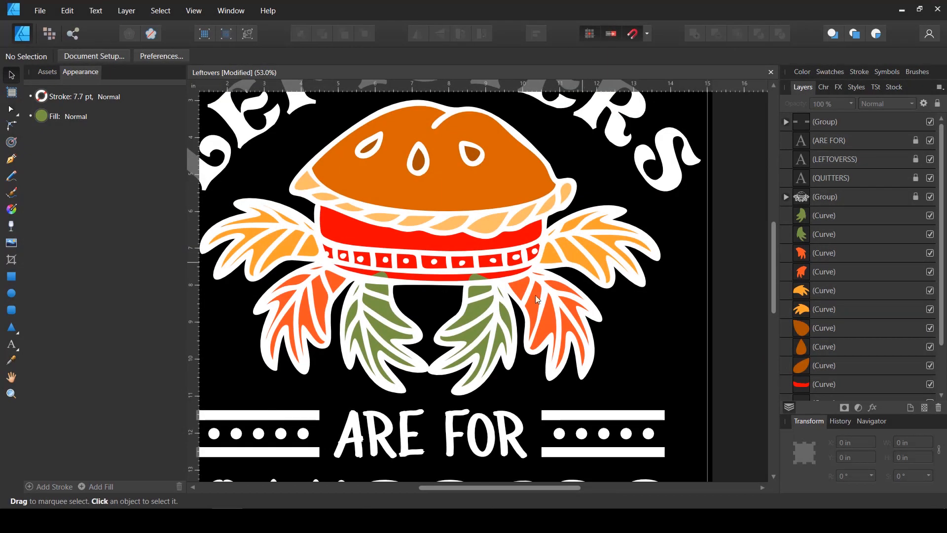
Recolour the innermost right leaf's shape with the orange sampled from the outermost left leaf
left_click(480, 329)
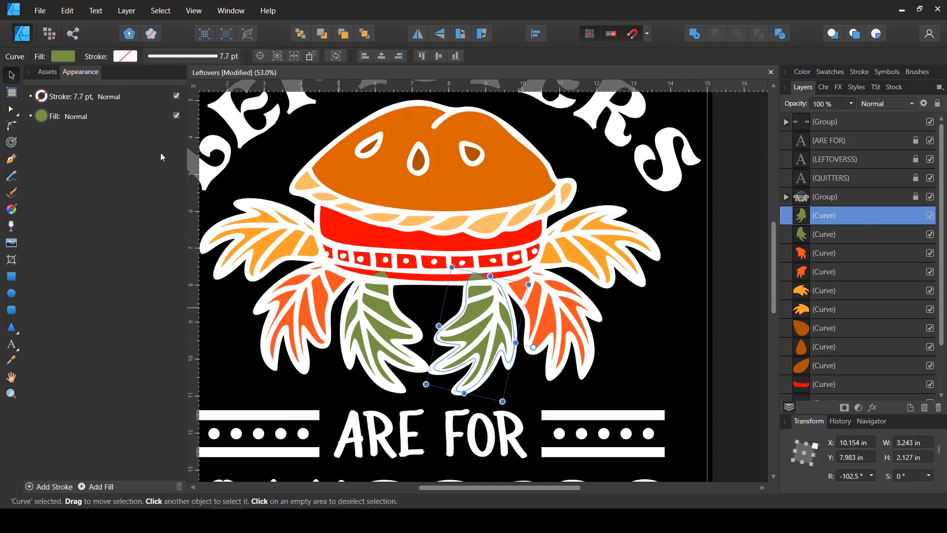
left_click(66, 57)
left_click_drag(185, 85, 278, 251)
left_click(183, 79)
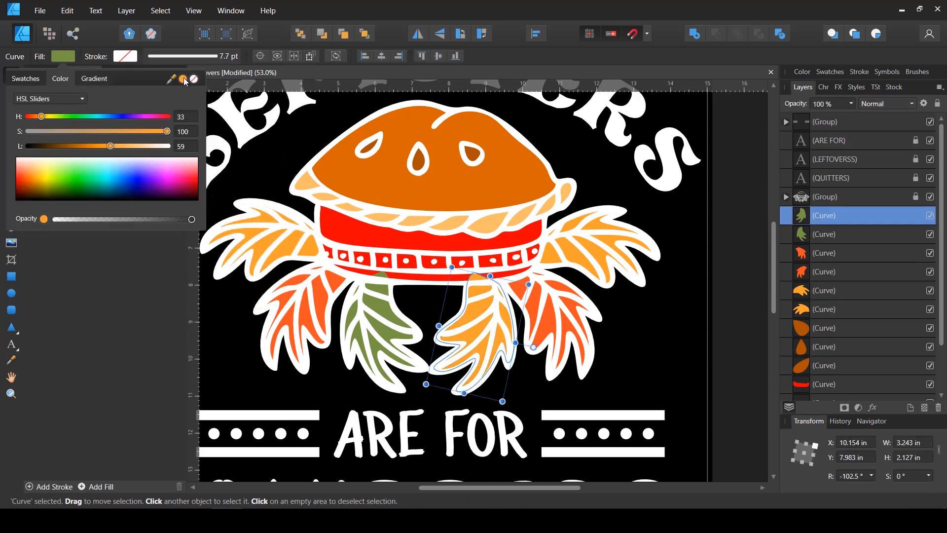
Recolour the middle right leaf's shape with the green sampled from the innermost left leaf
left_click(557, 327)
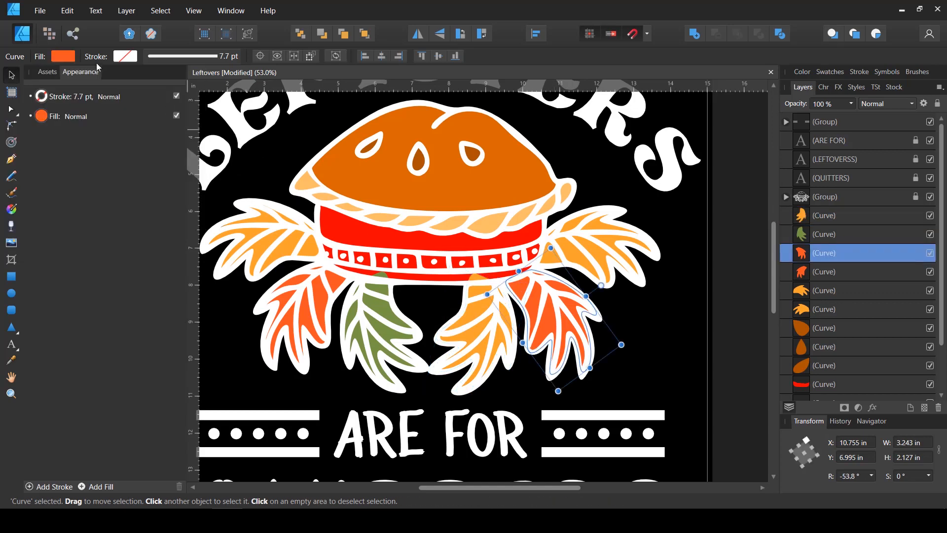
left_click(61, 57)
left_click_drag(183, 80, 382, 315)
left_click(186, 80)
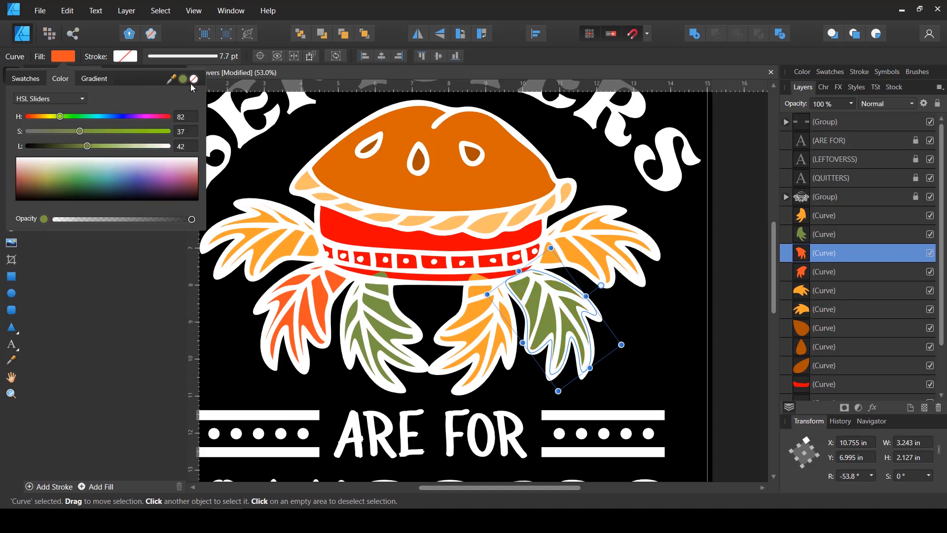
Recolour the outermost right leaf's shape with the red-orange sampled from the middle left leaf
left_click(604, 253)
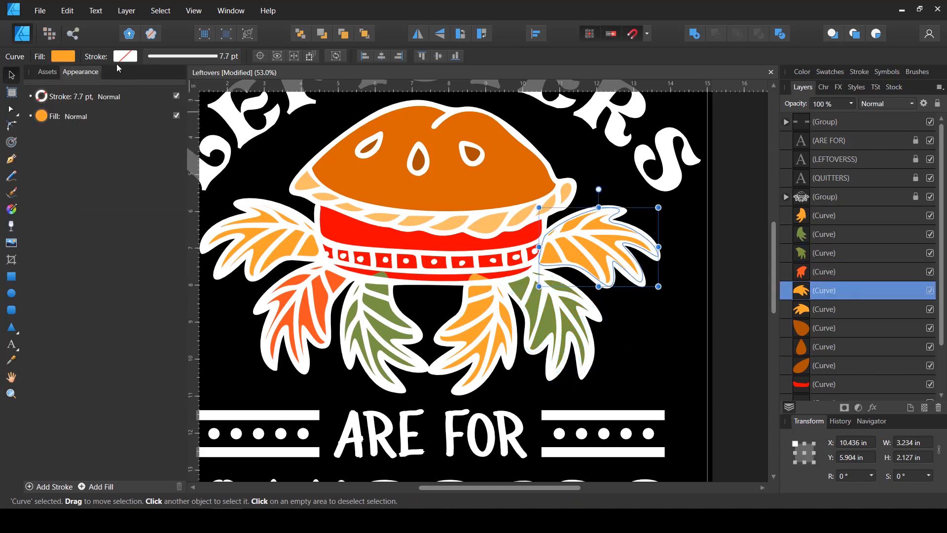
left_click(69, 55)
left_click_drag(185, 79, 187, 81)
left_click_drag(188, 81, 310, 291)
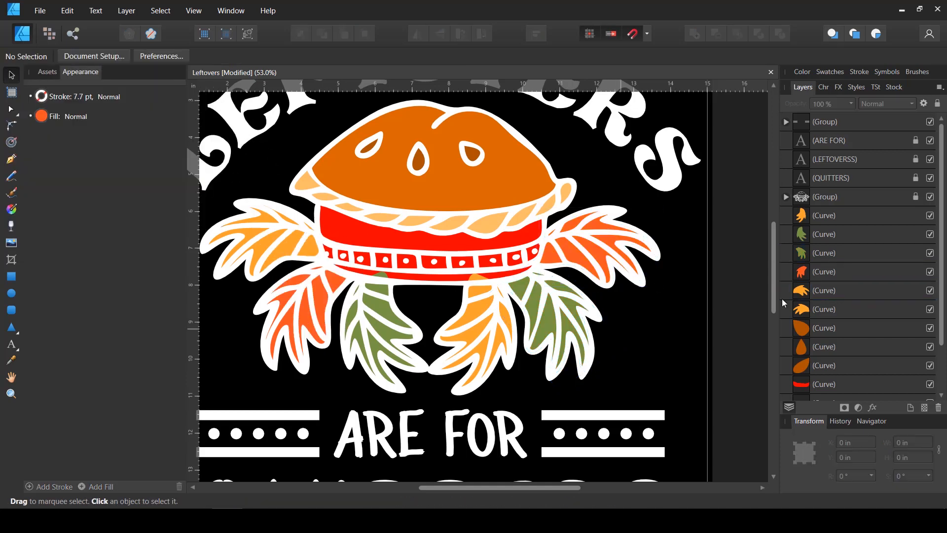
Move all six leaf shapes beneath the pie fill shapes, directly above the black background rectangle in the layer order
left_click(831, 306)
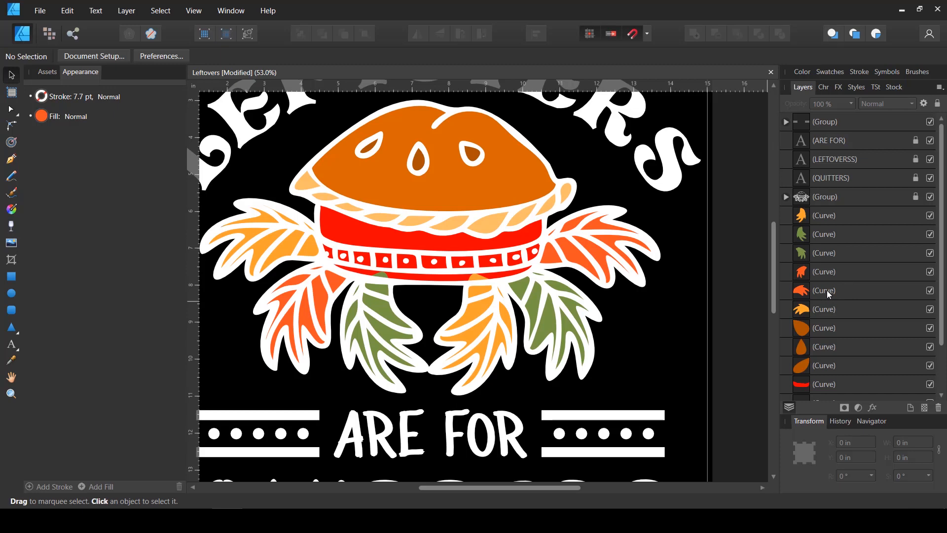
left_click(827, 216, "shift")
scroll(828, 240, "down", 1)
left_click_drag(829, 241, 815, 370)
left_click(662, 321)
scroll(642, 306, "down", 4)
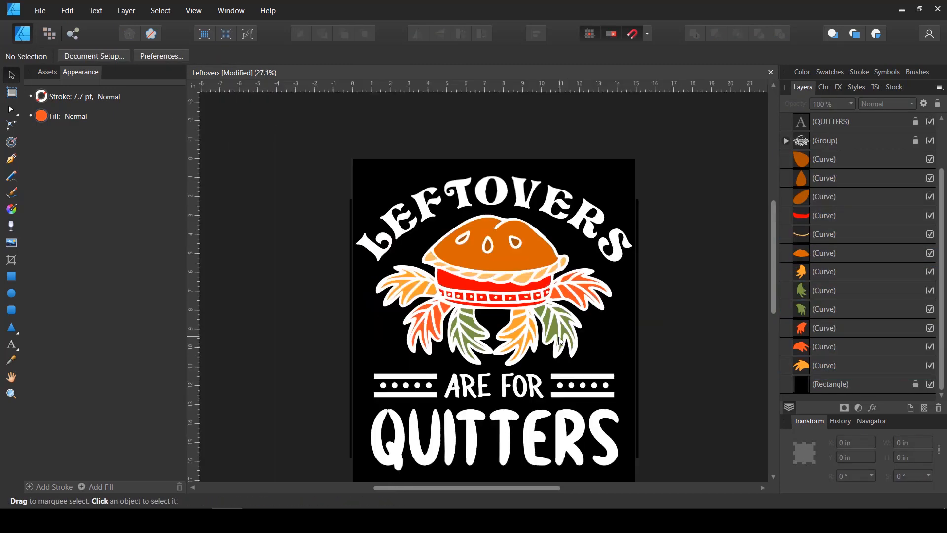
Trace the row of dotted squares on the pie dish with the Pen tool, above the other fill shapes, and colour it brown
scroll(475, 283, "up", 4)
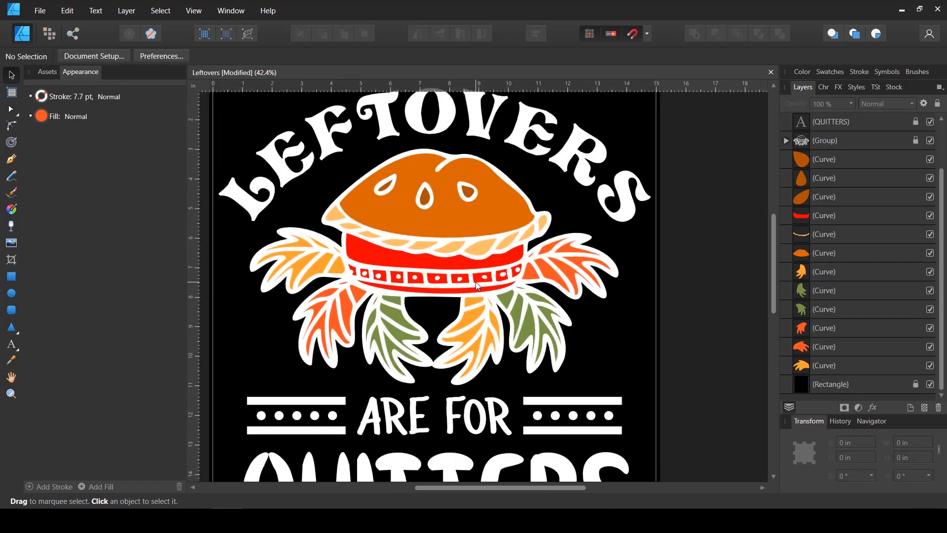
scroll(475, 276, "up", 3)
left_click_drag(327, 291, 386, 295)
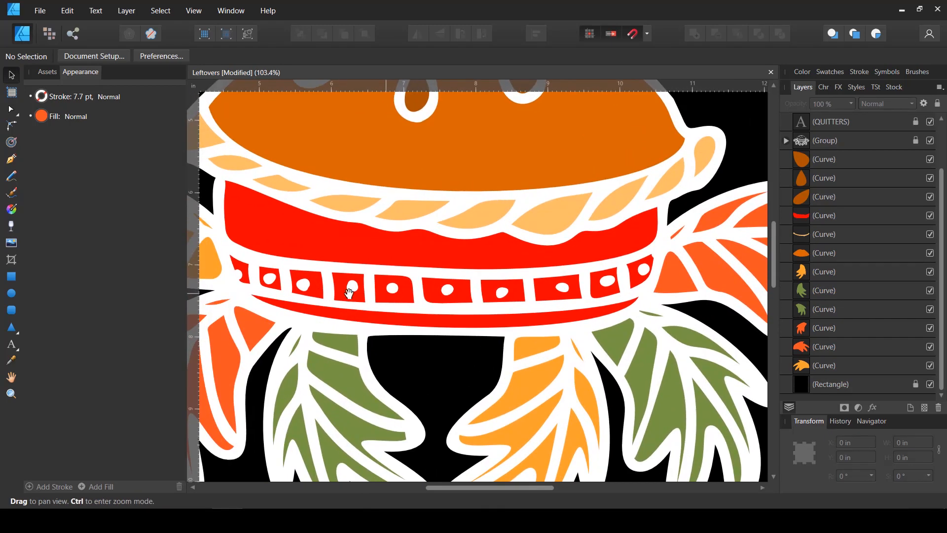
left_click(817, 159)
scroll(312, 297, "up", 1)
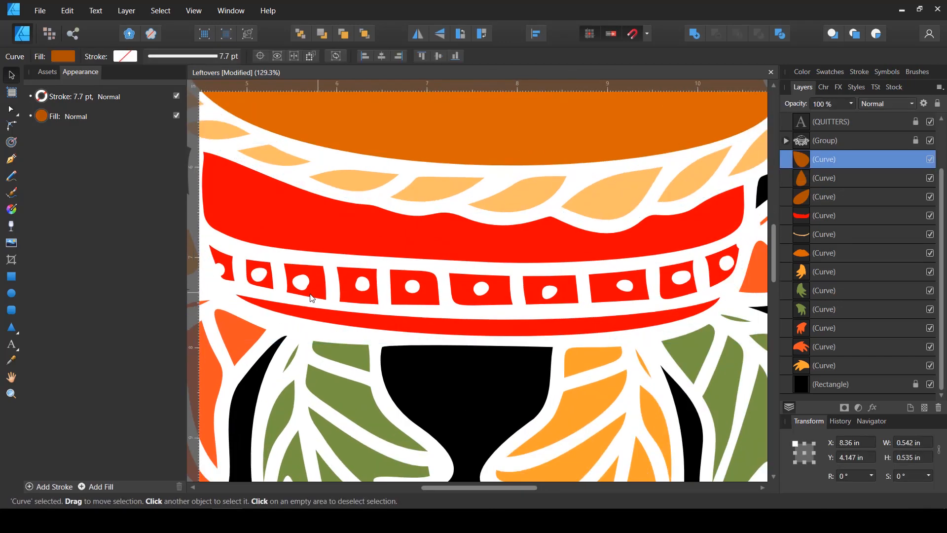
left_click(6, 164)
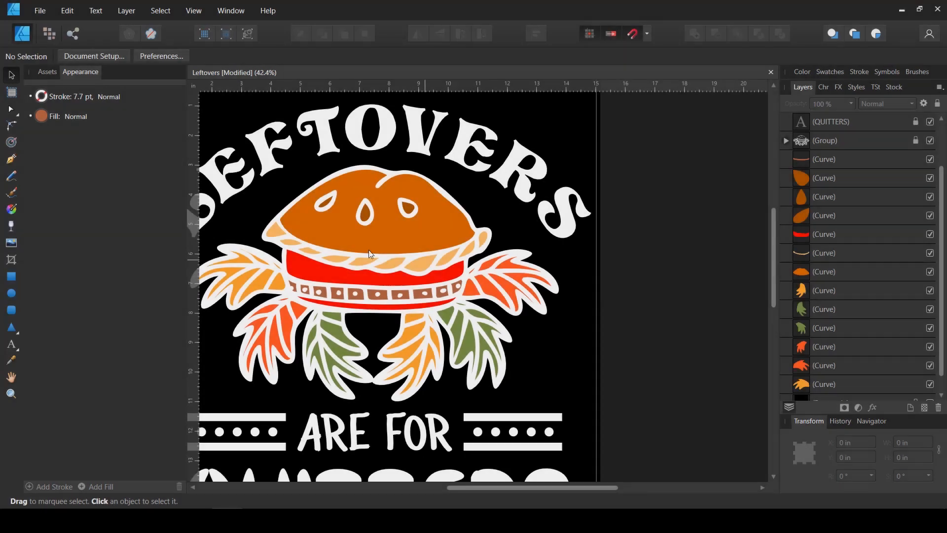
scroll(322, 221, "up", 3)
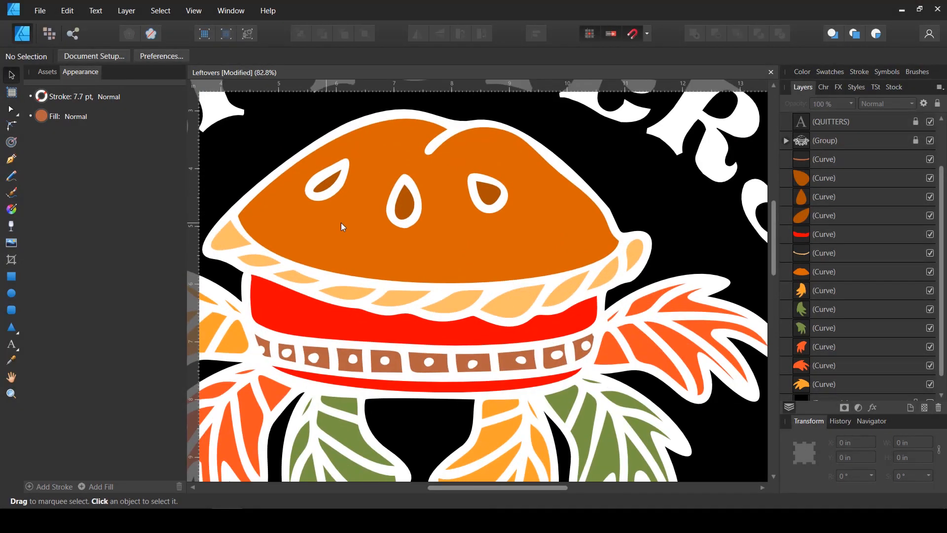
Duplicate the left seed's brown fill shape onto the left end of the top crust and shrink it to a small speck
scroll(277, 219, "up", 2)
left_click_drag(447, 253, 385, 292)
scroll(602, 275, "down", 2)
scroll(871, 270, "down", 1)
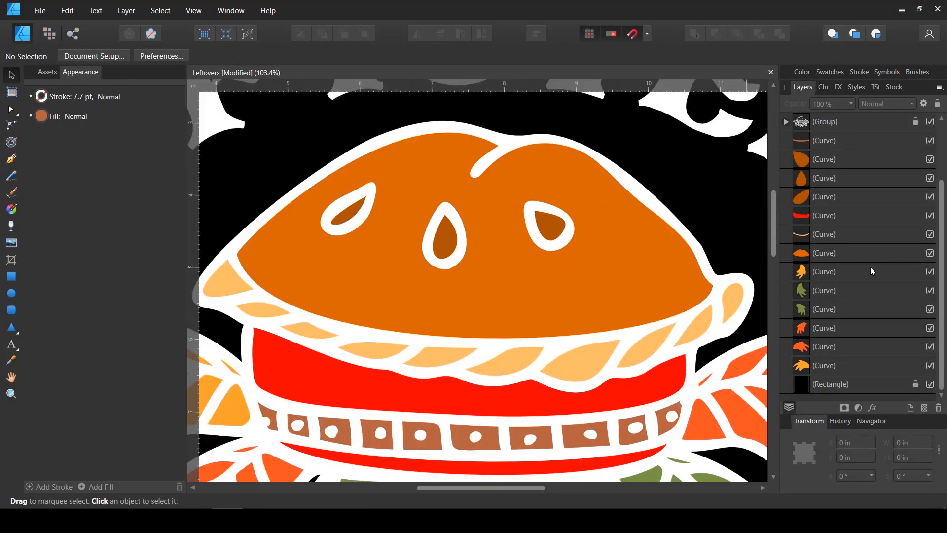
left_click(815, 199)
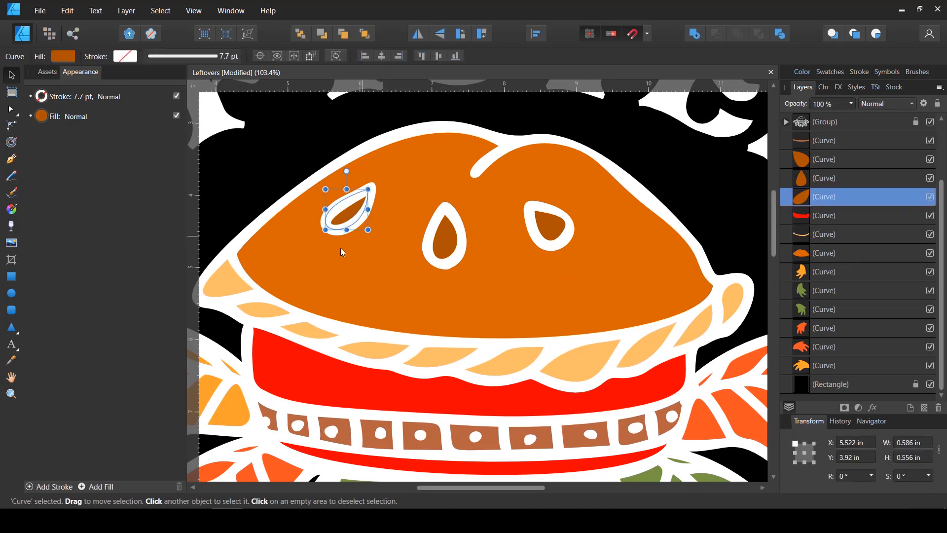
scroll(334, 232, "up", 1)
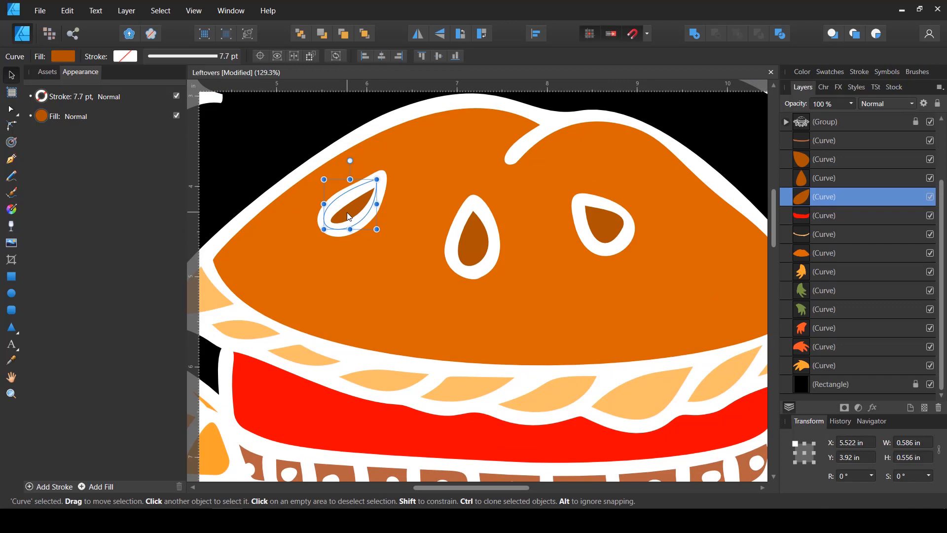
left_click_drag(349, 217, 280, 264)
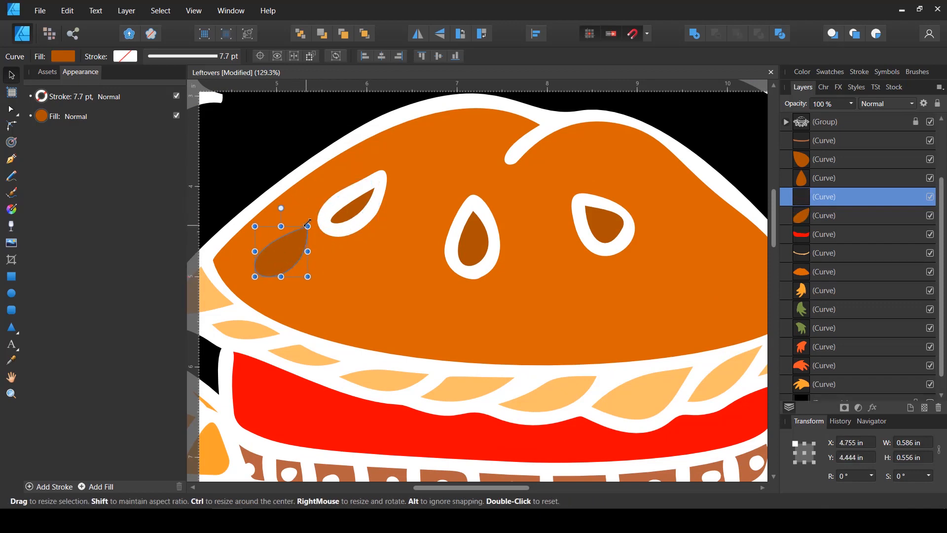
left_click_drag(308, 225, 245, 258)
Duplicate the left seed's fill again, reshape its tip node and handles into a shorter teardrop, then shrink it and place it above the first speck
scroll(244, 258, "up", 2)
left_click(450, 177)
key("ctrl+j")
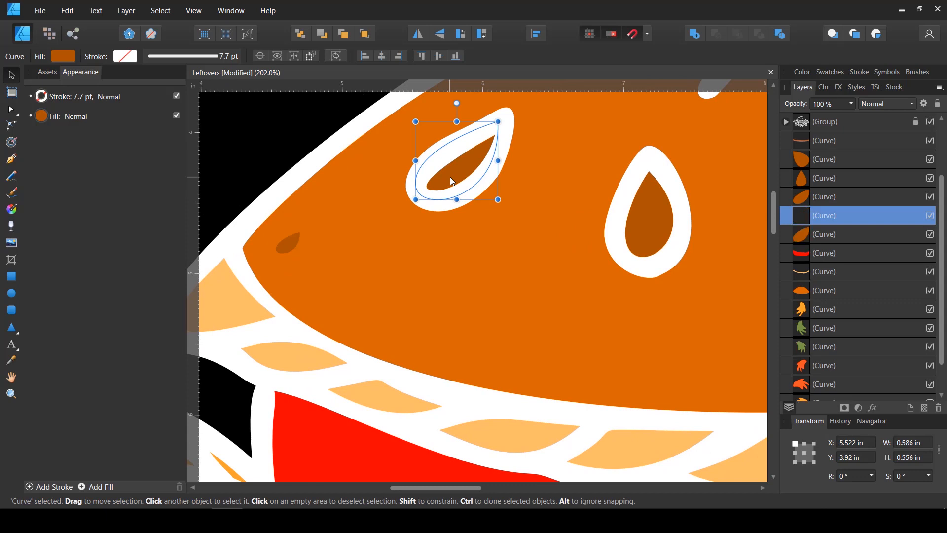
left_click_drag(450, 177, 314, 269)
key("a")
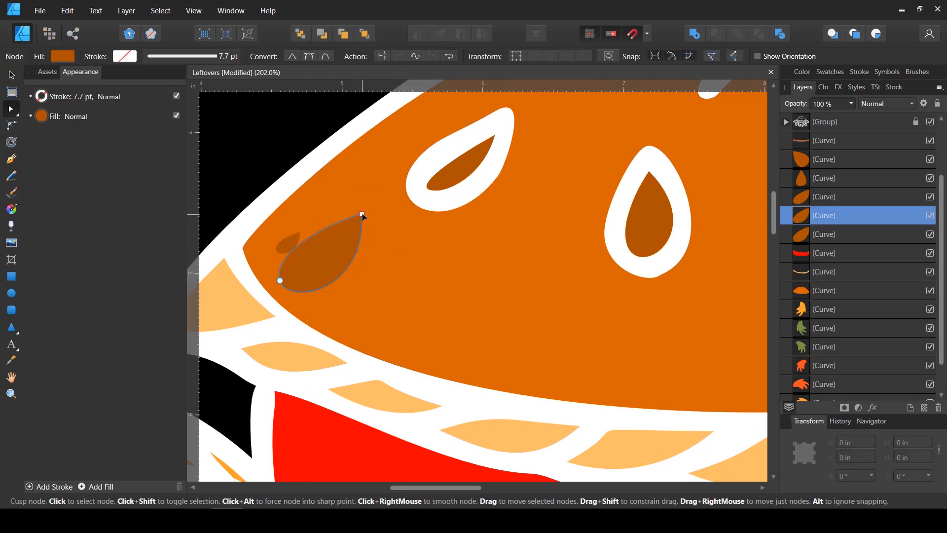
left_click(362, 213)
left_click_drag(362, 214, 330, 242)
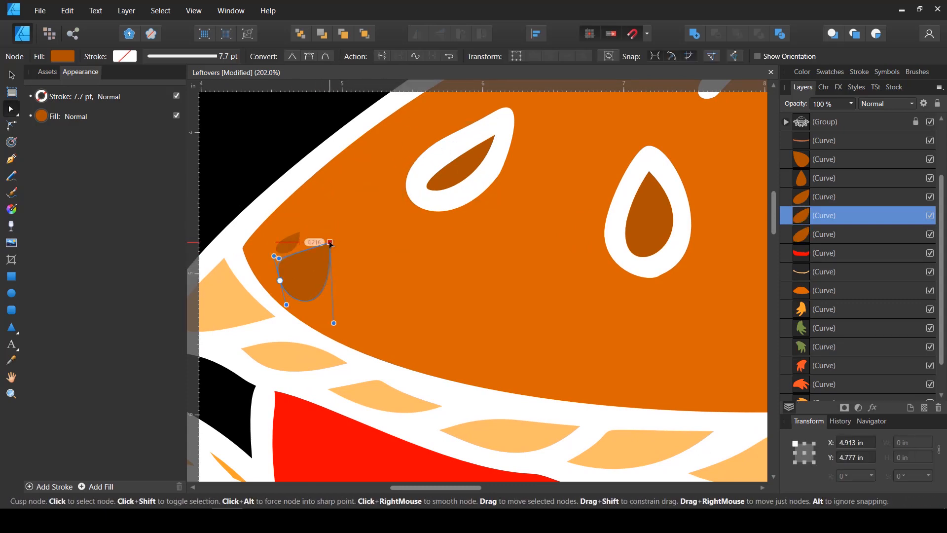
left_click_drag(333, 326, 344, 285)
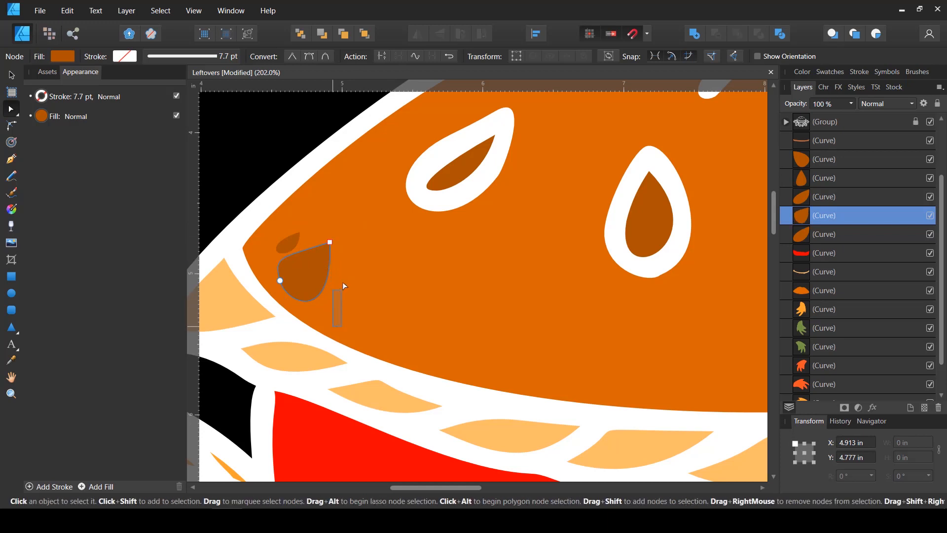
left_click(330, 242)
left_click_drag(336, 323, 328, 285)
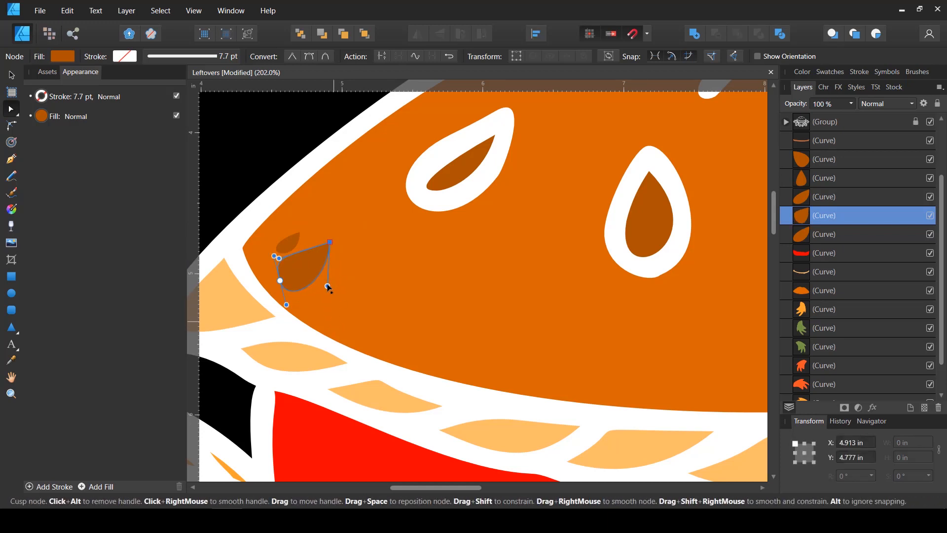
key("v")
left_click_drag(330, 241, 307, 202)
Duplicate the two small crust specks together and place the copies down and to the right of the originals
left_click(293, 243, "shift")
key("ctrl+j")
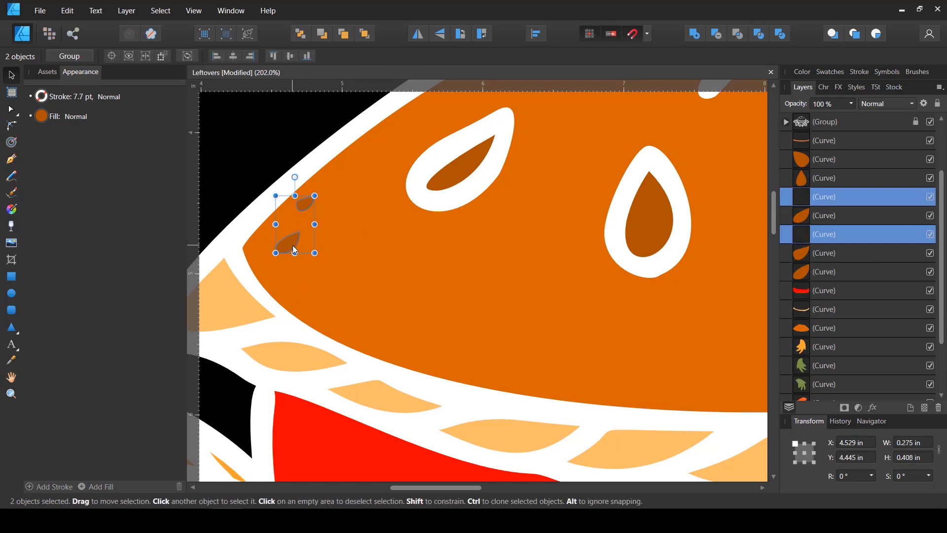
left_click_drag(295, 249, 320, 274)
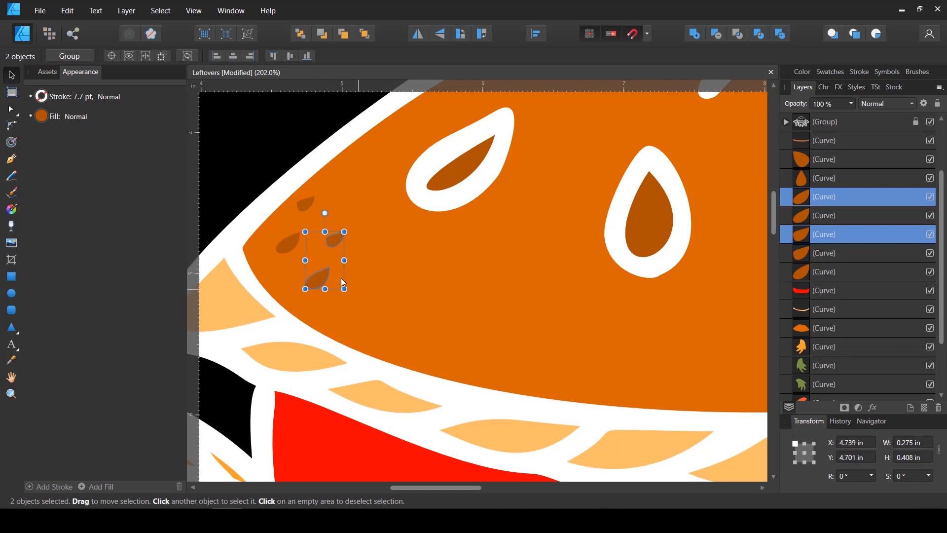
Reshape the two copied specks by adjusting their tip nodes and handles so they differ from the originals
left_click(342, 277)
key("a")
left_click(328, 270)
scroll(331, 272, "up", 1)
left_click(329, 267)
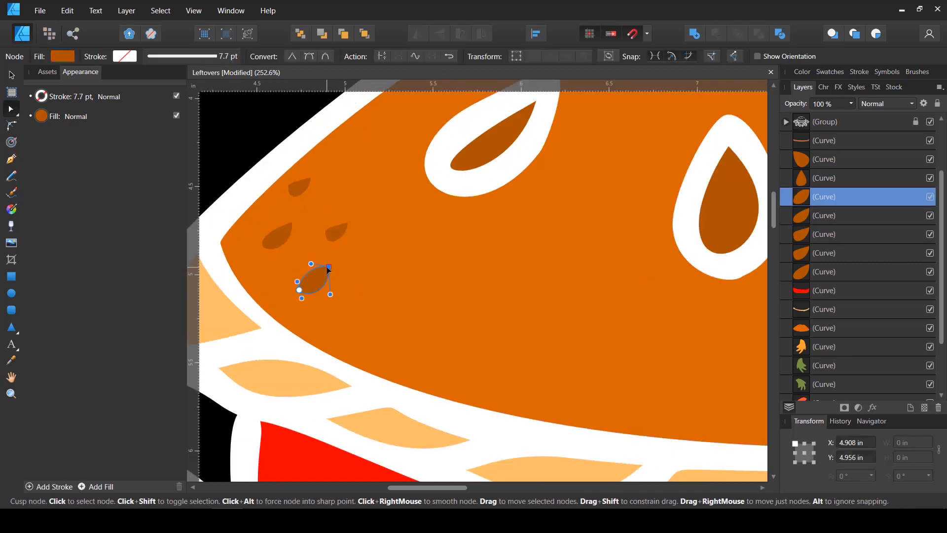
left_click_drag(312, 266, 301, 274)
left_click(348, 225)
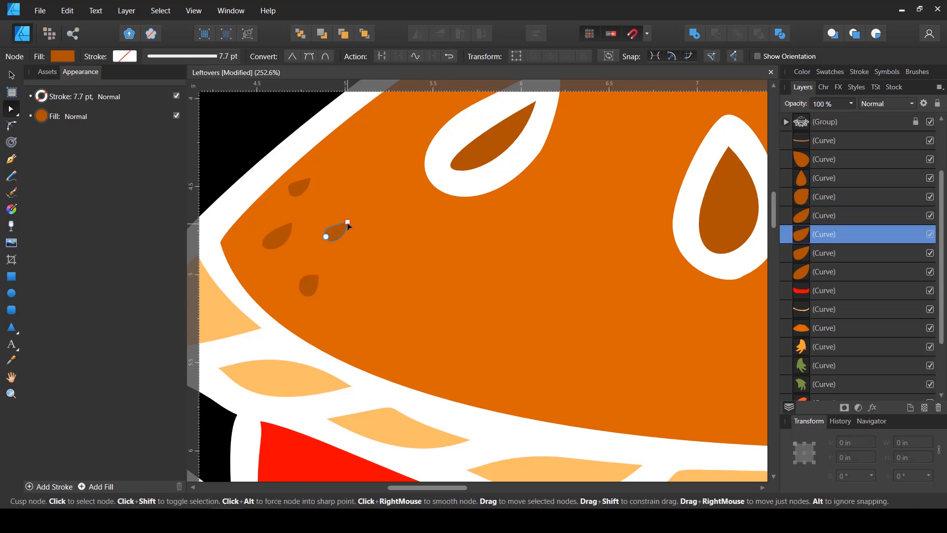
Duplicate the four left-end crust specks onto the upper crust beside the white notch and rotate the copies about 91.5°
key("v")
left_click(309, 285)
scroll(309, 286, "down", 2)
left_click(324, 253, "shift")
left_click(289, 255, "shift")
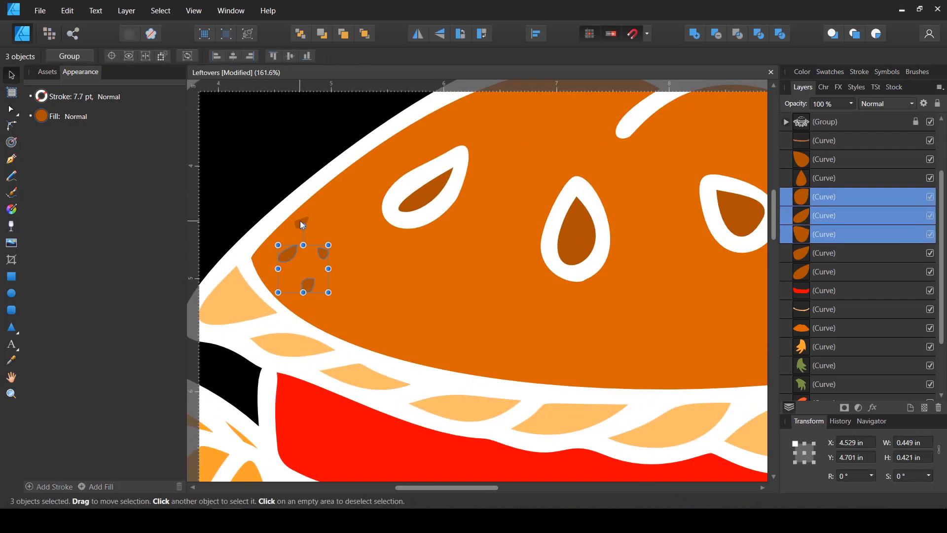
left_click(300, 221, "shift")
scroll(311, 266, "down", 2)
left_click_drag(311, 275, 606, 190)
mouse_move(598, 131)
left_mouse_down()
mouse_move(558, 175)
mouse_move(595, 177)
left_mouse_up()
mouse_move(600, 185)
left_mouse_down()
mouse_move(585, 165)
mouse_move(616, 177)
left_mouse_up()
Duplicate the four left-end specks again and place the copies at the right end of the top crust
left_click(310, 279)
left_click(297, 259, "shift")
left_click(319, 259, "shift")
left_click(306, 239, "shift")
mouse_move(311, 280)
left_mouse_down()
mouse_move(711, 304)
mouse_move(638, 312)
left_mouse_up()
Copy specks from the upper crust cluster and scatter them individually around the right-end cluster
left_click(512, 164)
left_click(493, 177, "shift")
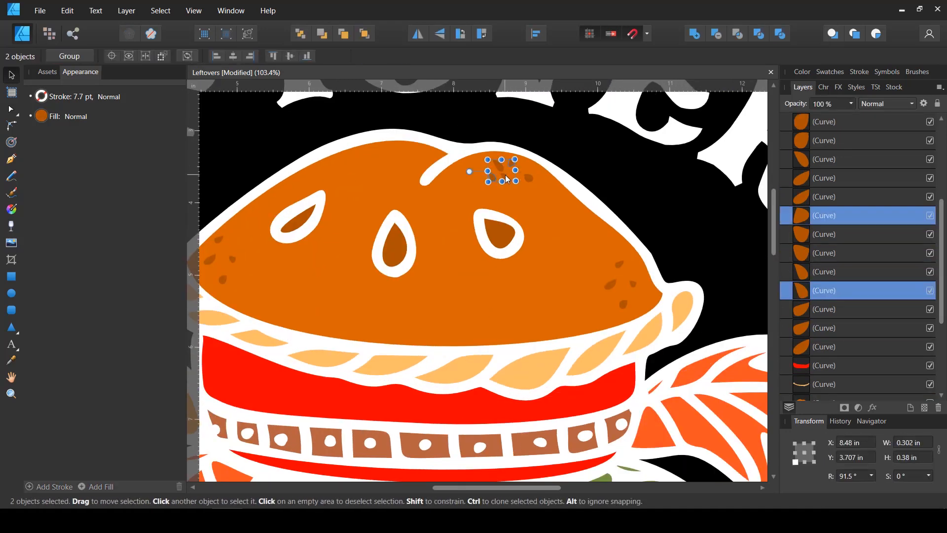
left_click(499, 166, "shift")
left_click(505, 177, "shift")
left_click(528, 179, "shift")
left_click_drag(528, 179, 611, 314)
mouse_move(581, 302)
left_mouse_down()
mouse_move(607, 269)
mouse_move(646, 297)
left_mouse_up()
left_click_drag(612, 314, 576, 315)
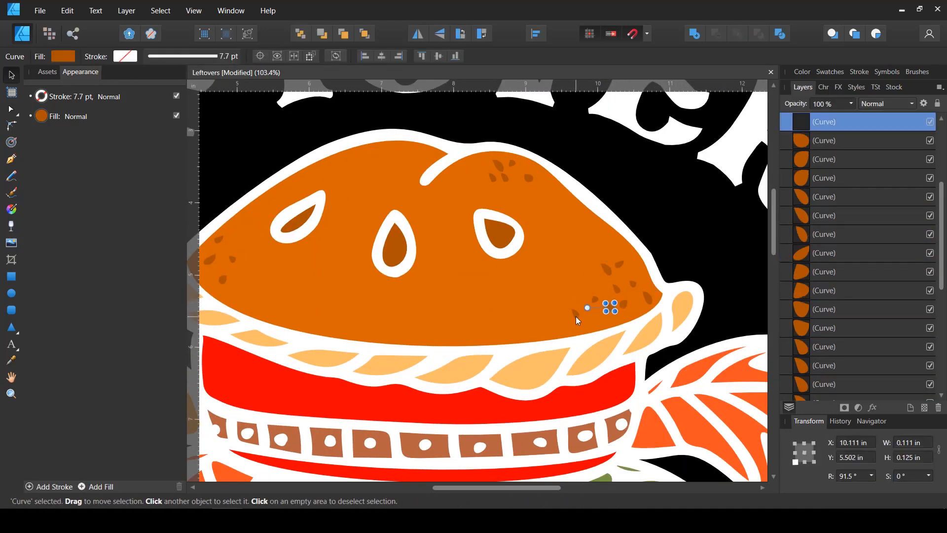
Group all the coloured fill shapes of the pie, leaves and specks, leaving out the black background rectangle
scroll(476, 237, "down", 5)
left_click(634, 283)
scroll(873, 261, "down", 5)
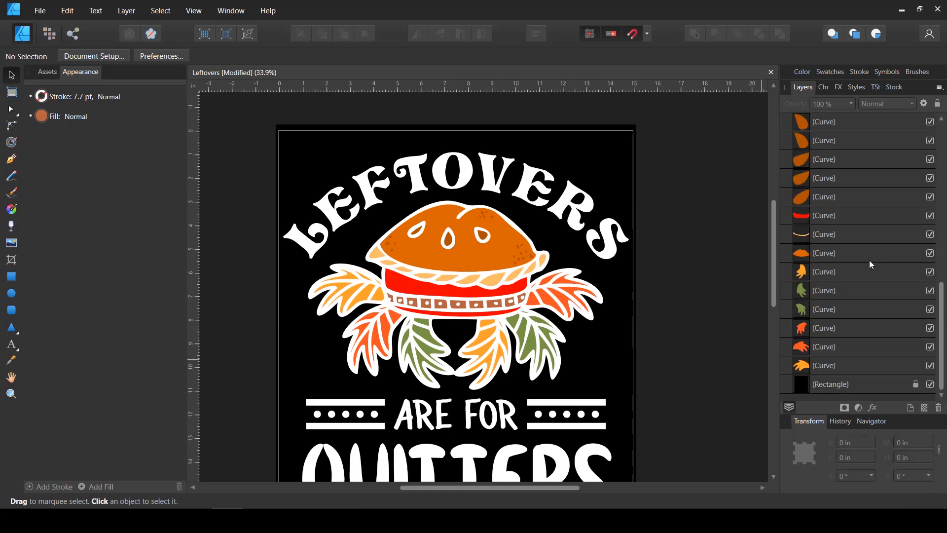
left_click(828, 365)
scroll(829, 247, "up", 8)
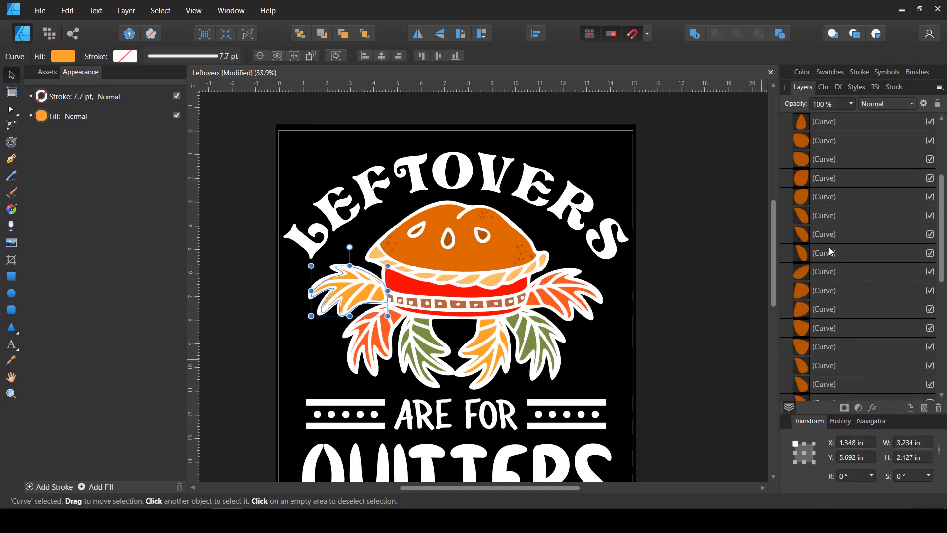
left_click(827, 197, "shift")
key("ctrl+g")
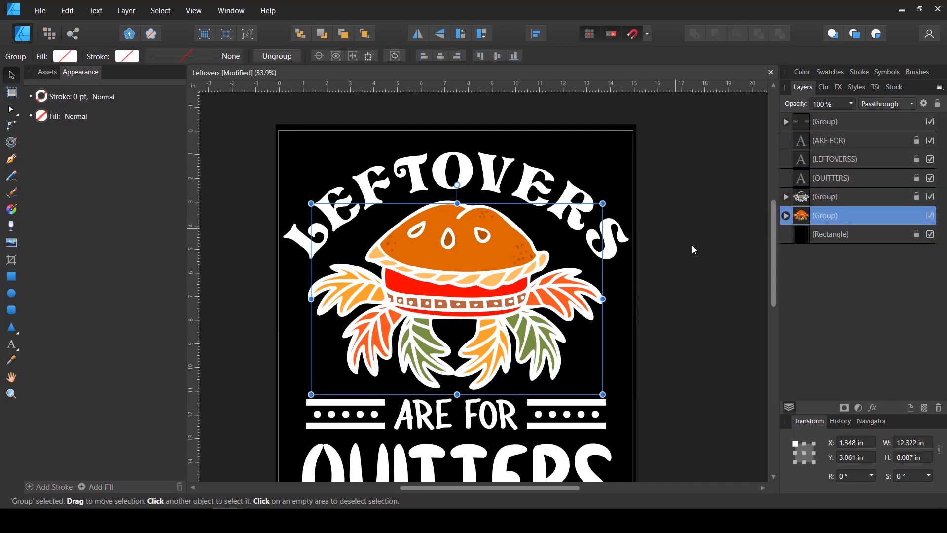
Deselect the colour group and save the Leftovers document
left_click(645, 217)
scroll(644, 218, "down", 2)
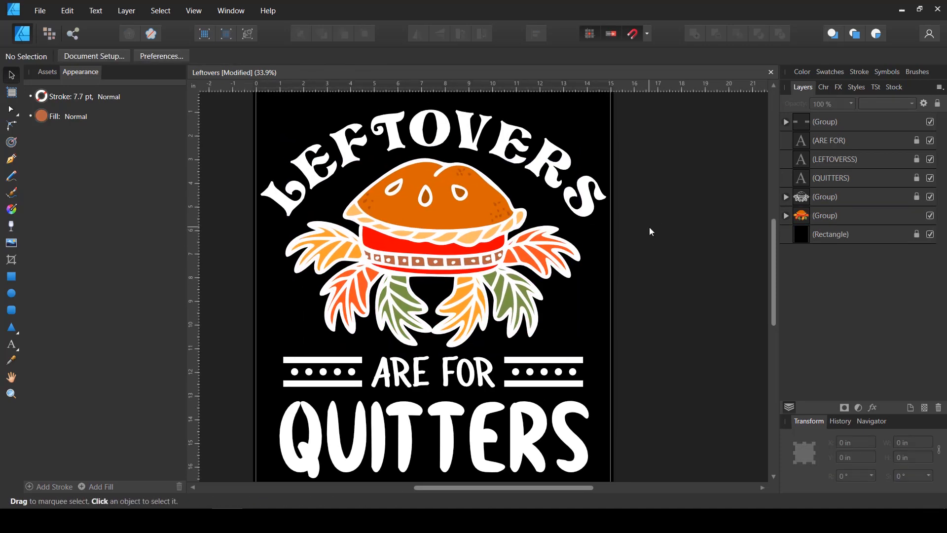
key("ctrl+s")
Unlock the ARE FOR, LEFTOVERSS and QUITTERS text layers and the white line-art group
left_click(921, 157)
left_click(917, 140)
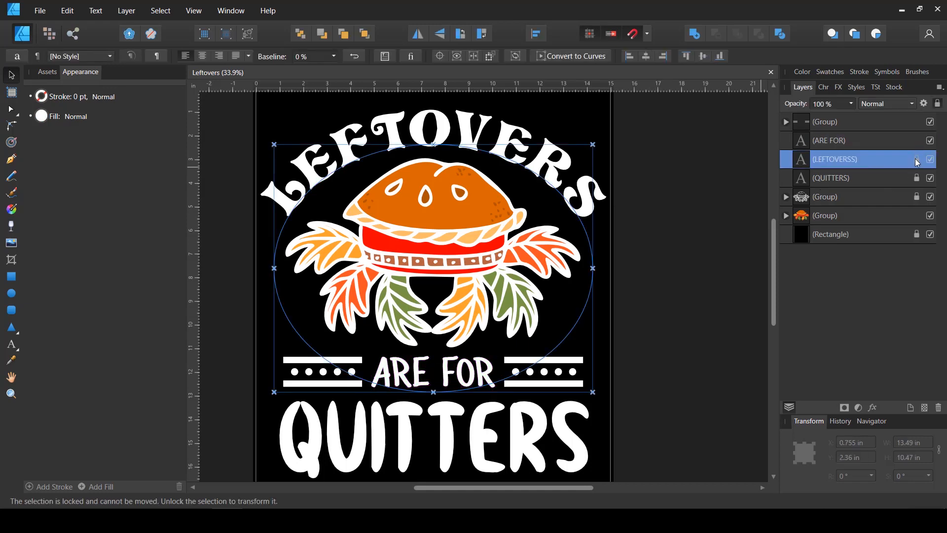
left_click(917, 159)
left_click(917, 178)
left_click(917, 195)
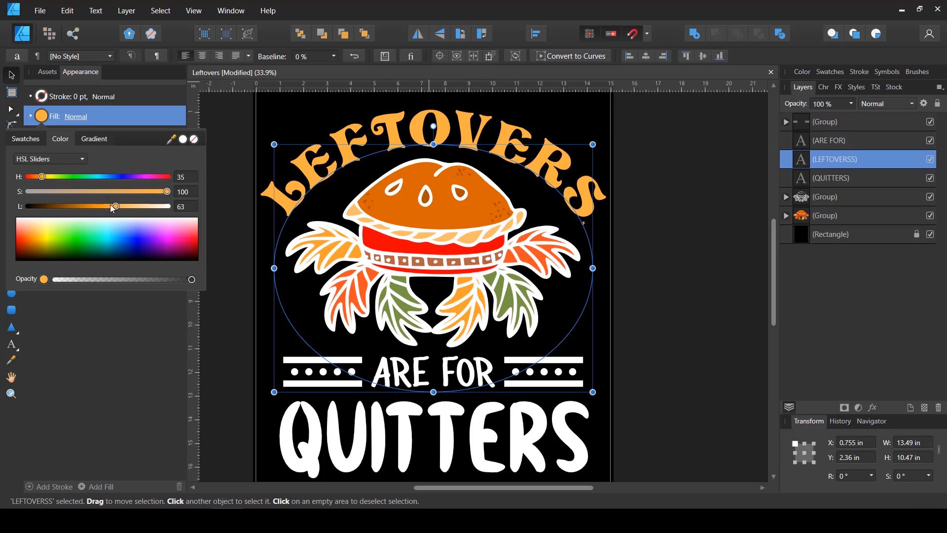
Fill the arched LEFTOVERS lettering with orange at hue 35, saturation 100 and lightness 58
left_click_drag(114, 206, 109, 206)
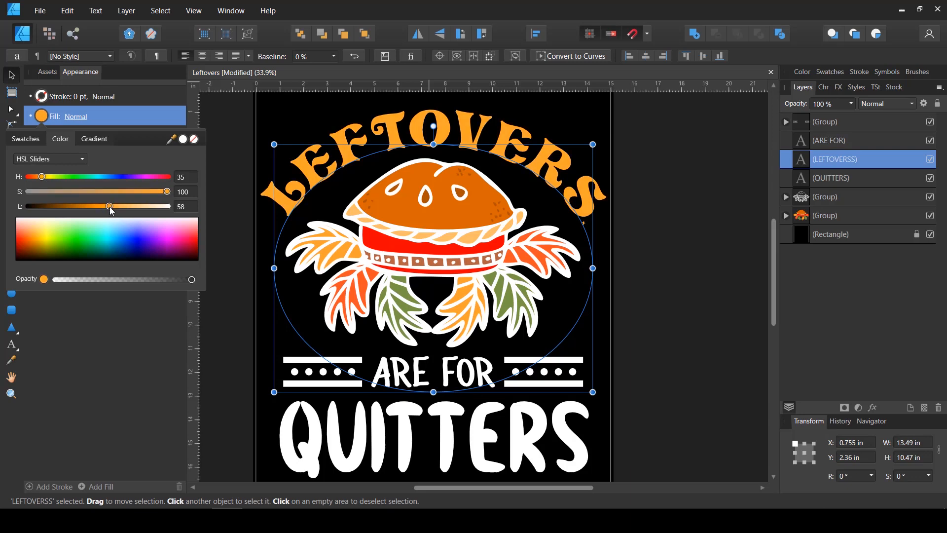
left_click(626, 298)
left_click(626, 298)
Fill the QUITTERS lettering with red-orange at hue 14, saturation 100 and lightness 51
left_click(522, 442)
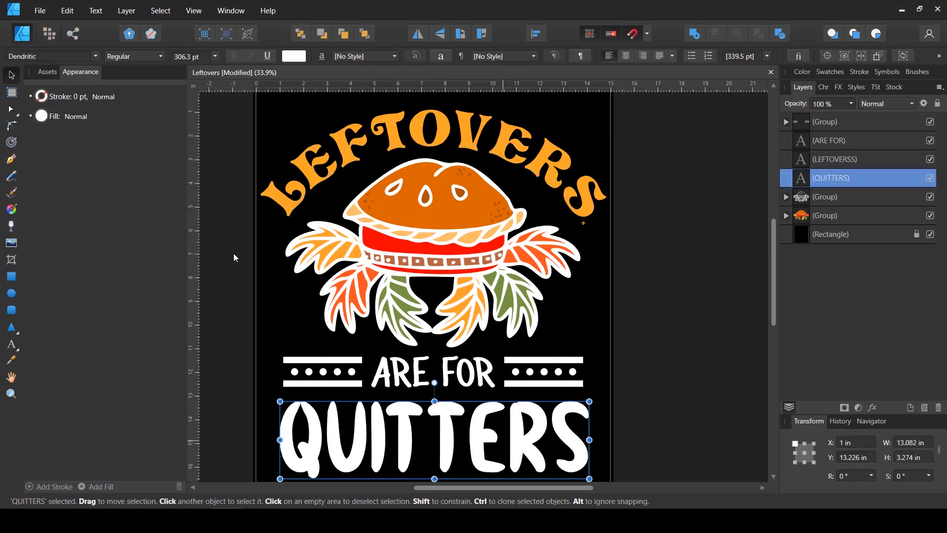
left_click(44, 119)
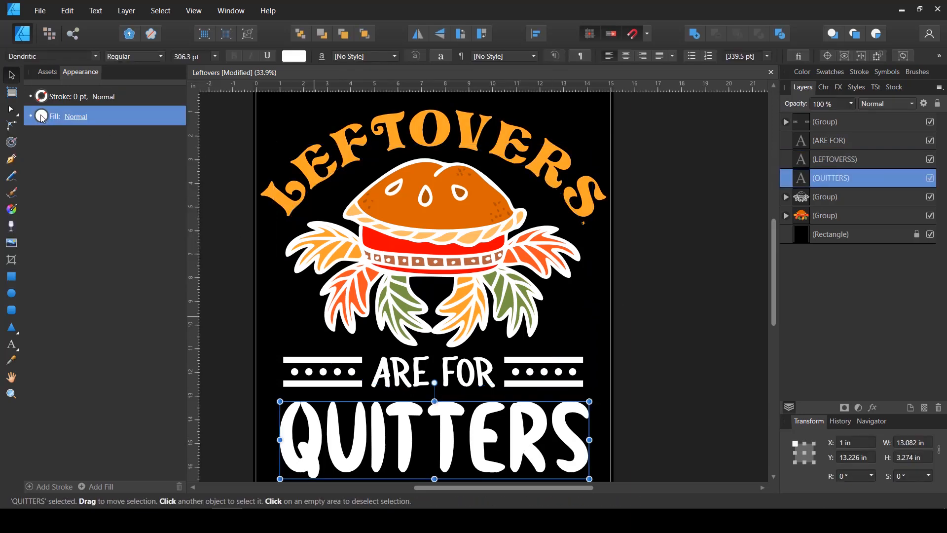
left_click(59, 176)
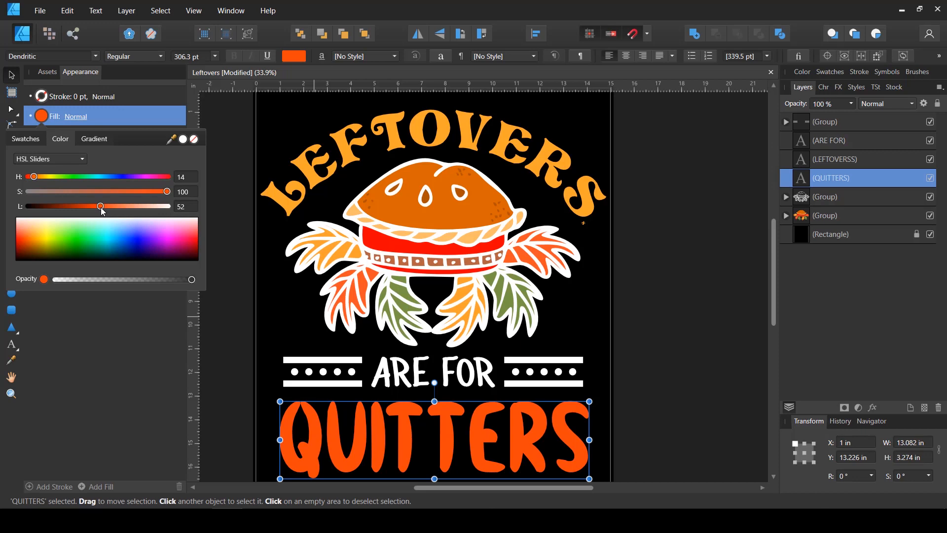
Fill both bars of the ornament right of ARE FOR with the orange sampled from the LEFTOVERS lettering
left_click_drag(724, 386, 704, 336)
left_click(658, 309)
left_click_drag(648, 291, 663, 306)
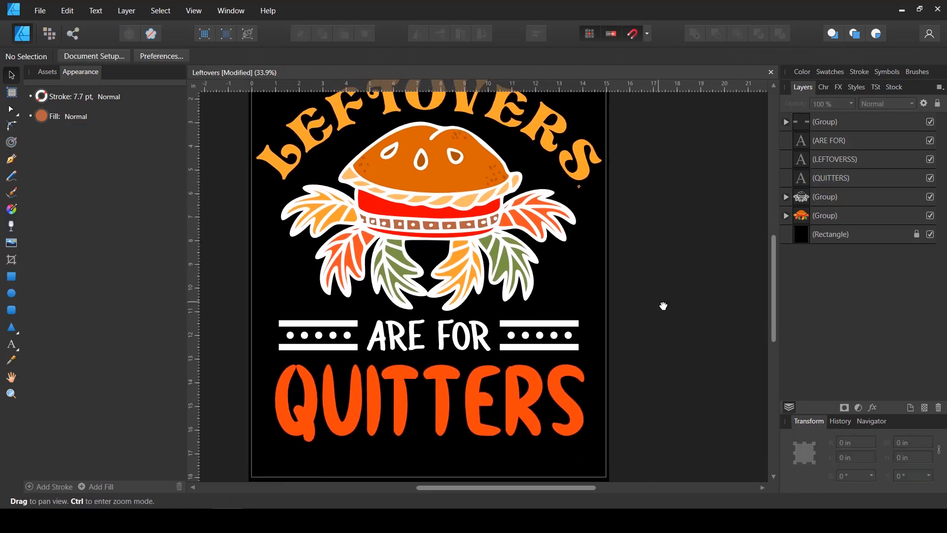
scroll(645, 295, "up", 2)
scroll(645, 295, "down", 2)
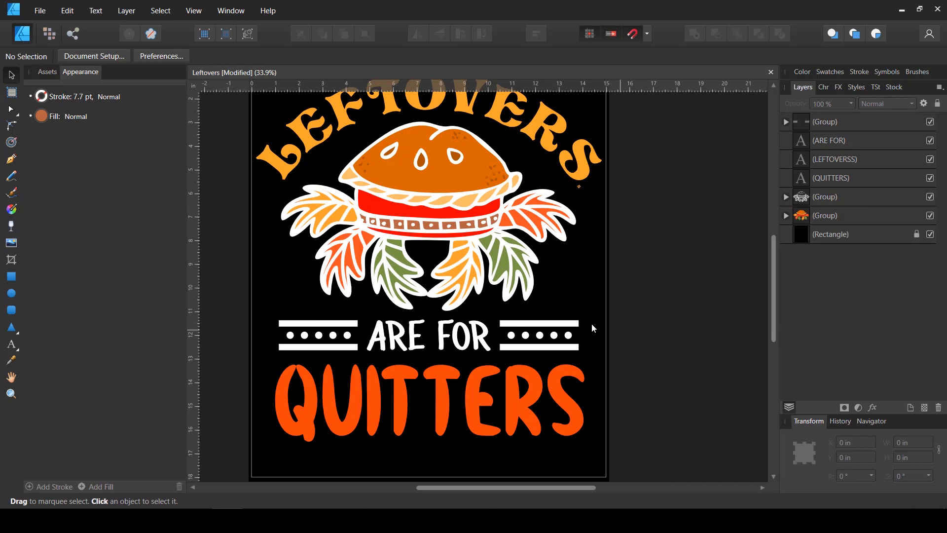
left_click(787, 122)
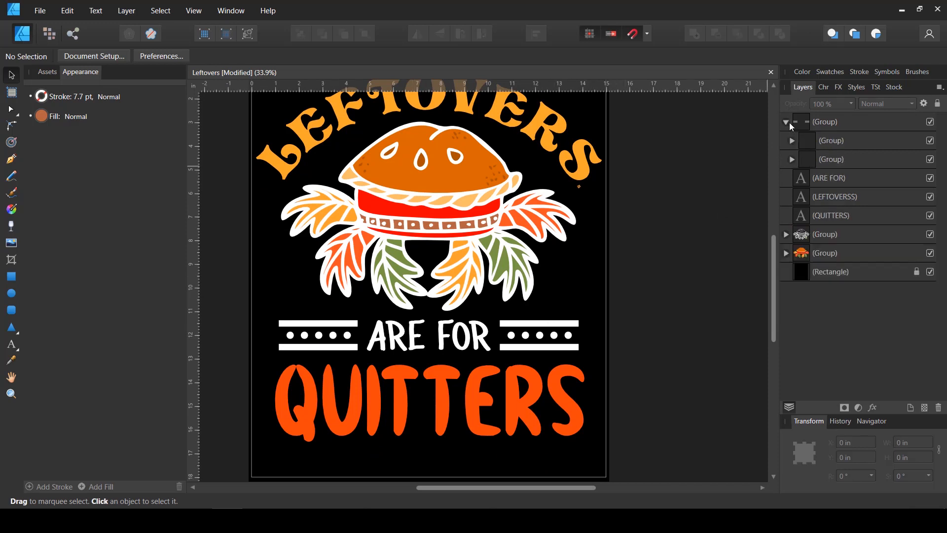
left_click(792, 159)
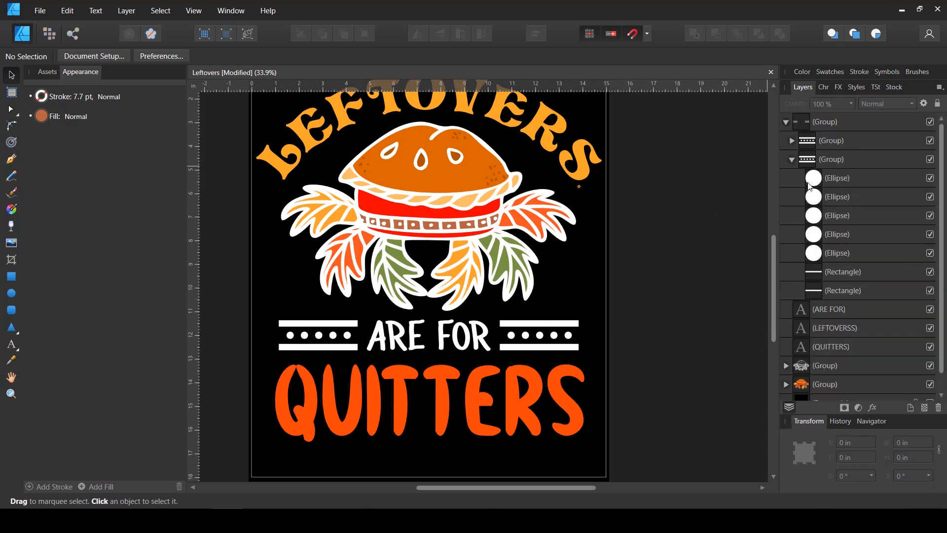
left_click(834, 270)
left_click(835, 291, "shift")
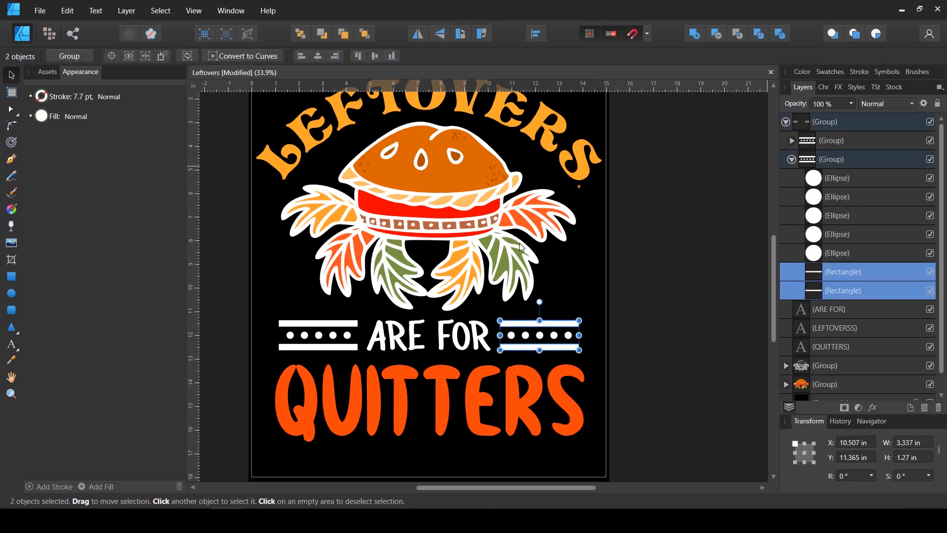
left_click(42, 117)
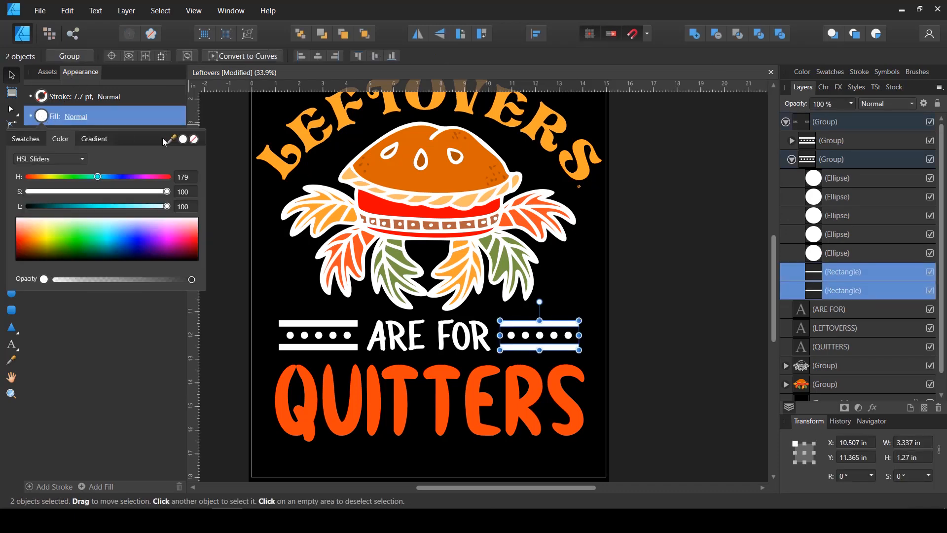
left_click_drag(171, 139, 273, 156)
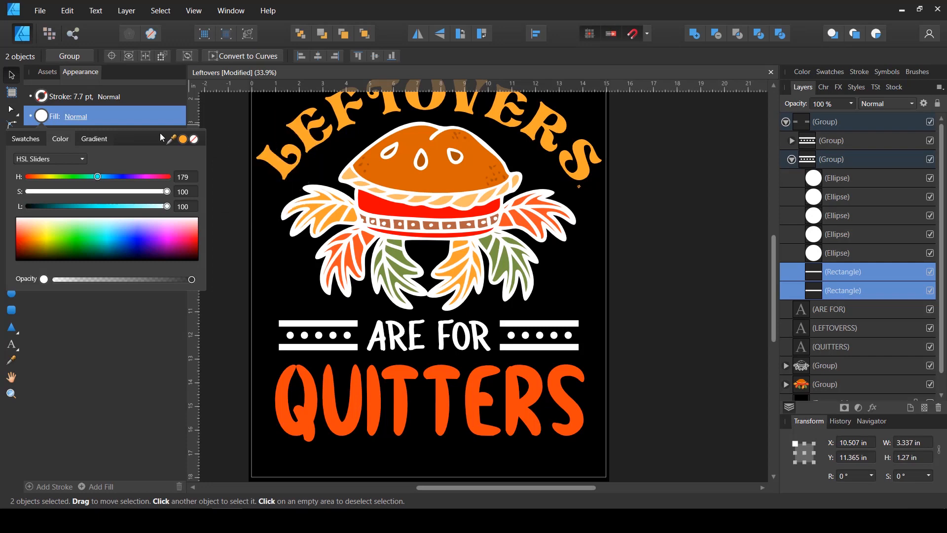
Fill the first, third and fifth dots of that same ornament with the red-orange sampled from the QUITTERS lettering
left_click(835, 251)
left_click(838, 216, "ctrl")
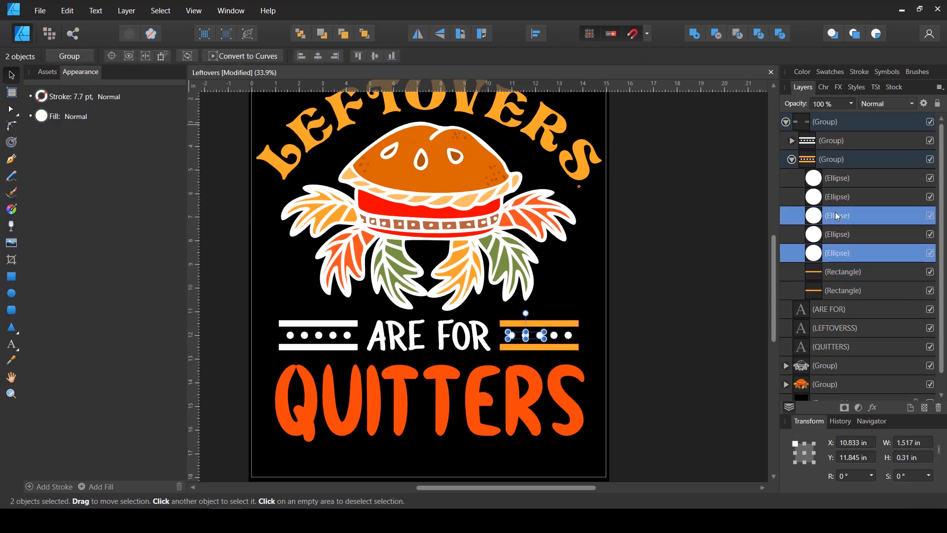
left_click(834, 179, "ctrl")
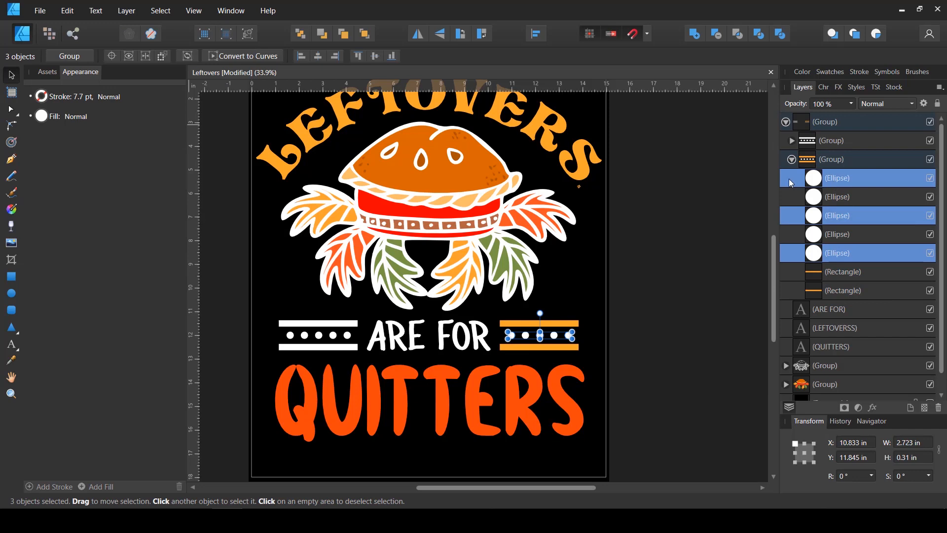
left_click(41, 117)
left_click_drag(170, 139, 301, 418)
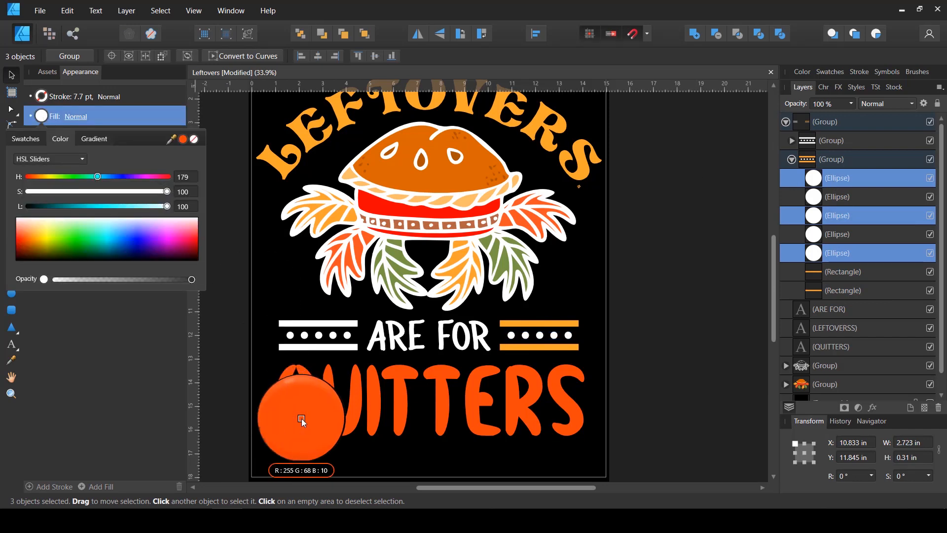
left_click(183, 140)
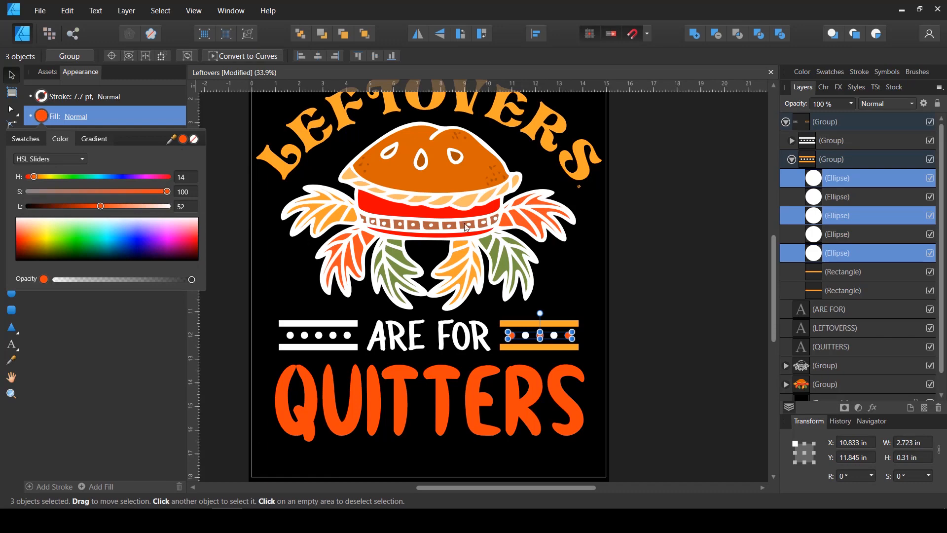
Recolour the ornament left of ARE FOR with orange bars and red-orange first, third and fifth dots
left_click(792, 141)
left_click(839, 261)
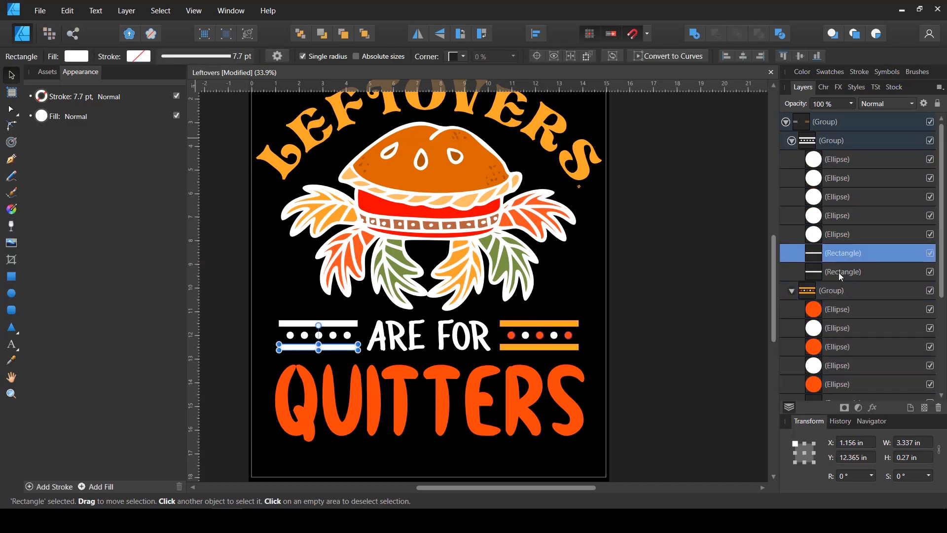
left_click(839, 273, "shift")
key("space")
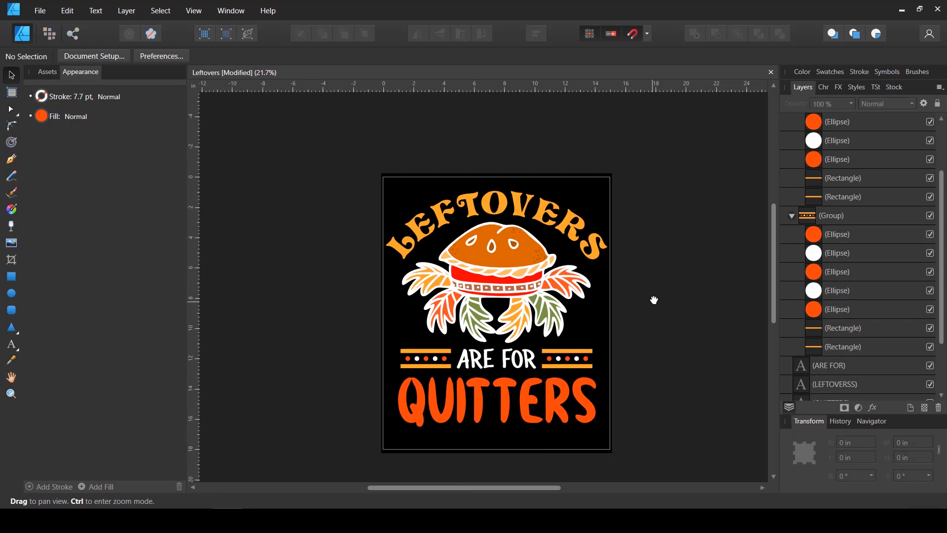
left_click_drag(653, 300, 607, 282)
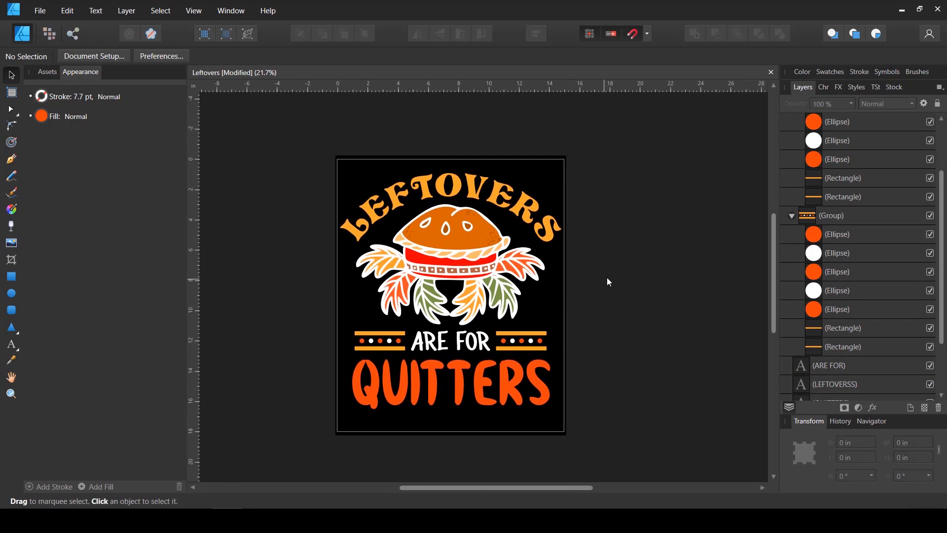
Collapse both ornament groups and their parent group in the layer list
left_click(793, 218)
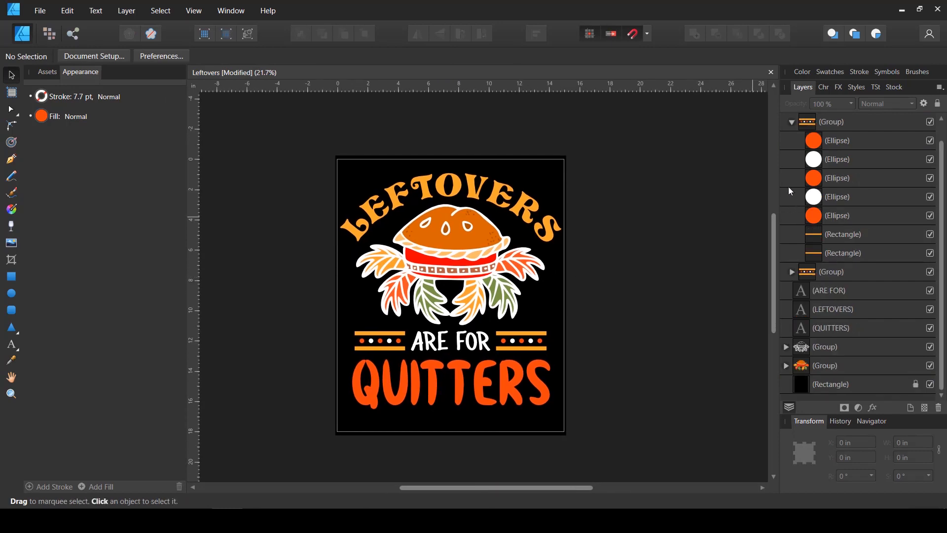
left_click(793, 141)
left_click(787, 122)
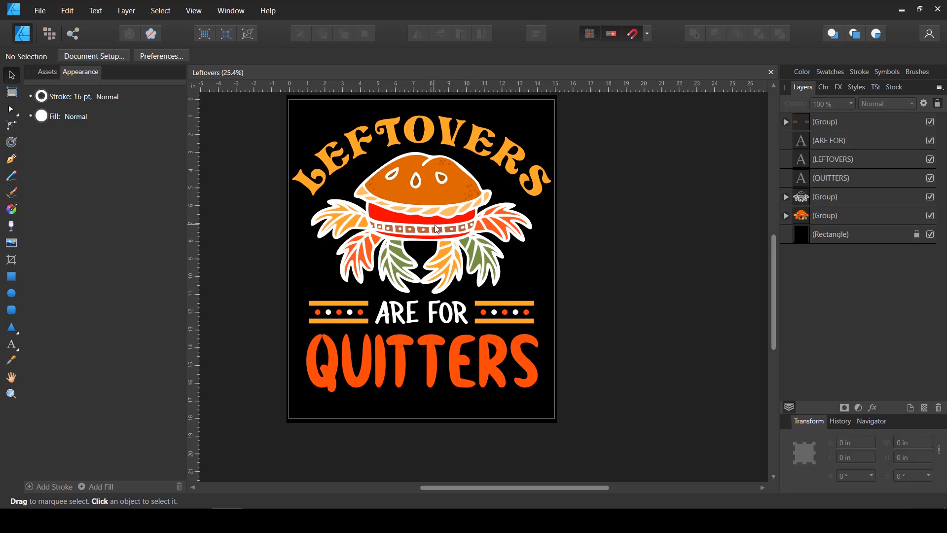
Duplicate the white line-art group and hide the lower copy
left_click(826, 202)
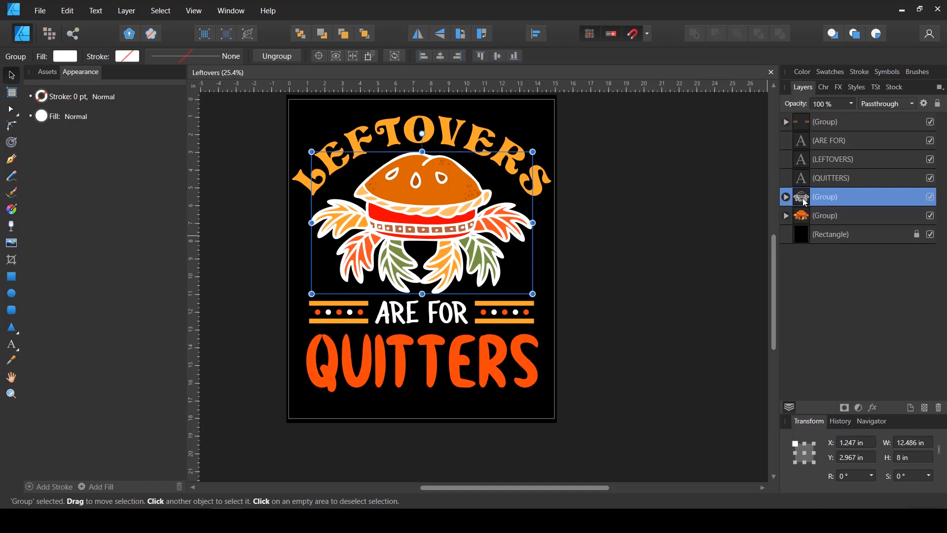
key("ctrl+j")
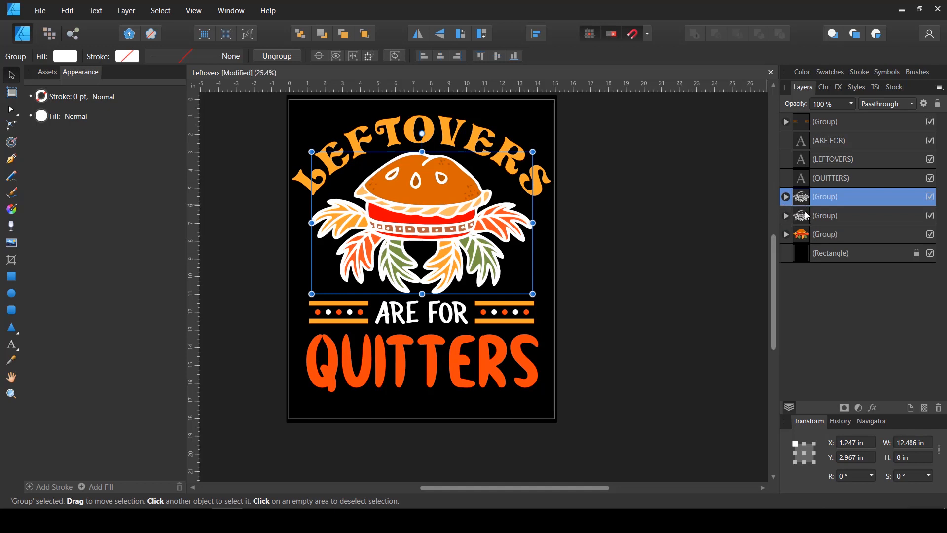
left_click(931, 217)
Ungroup the visible line-art copy and combine all its curves into one shape with the Add operation
right_click(333, 202)
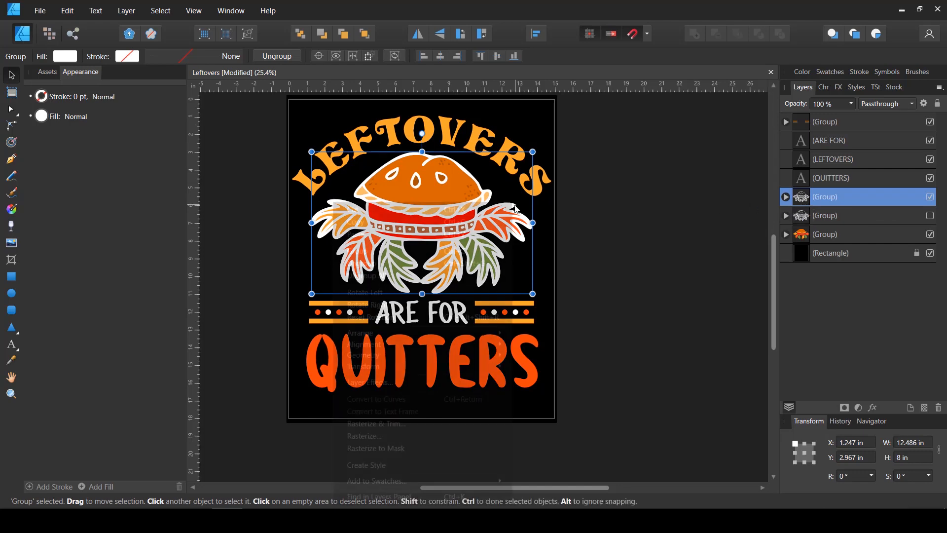
left_click(427, 272)
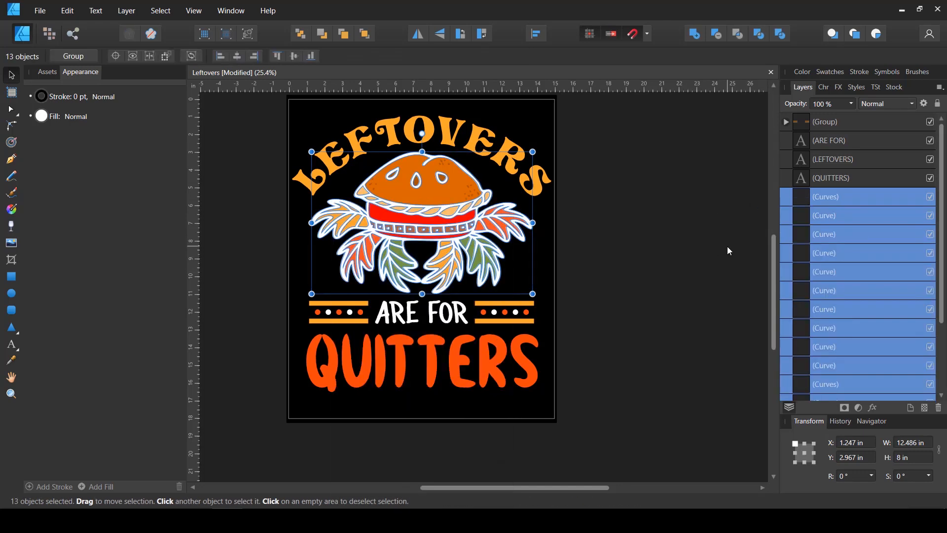
scroll(859, 241, "down", 3)
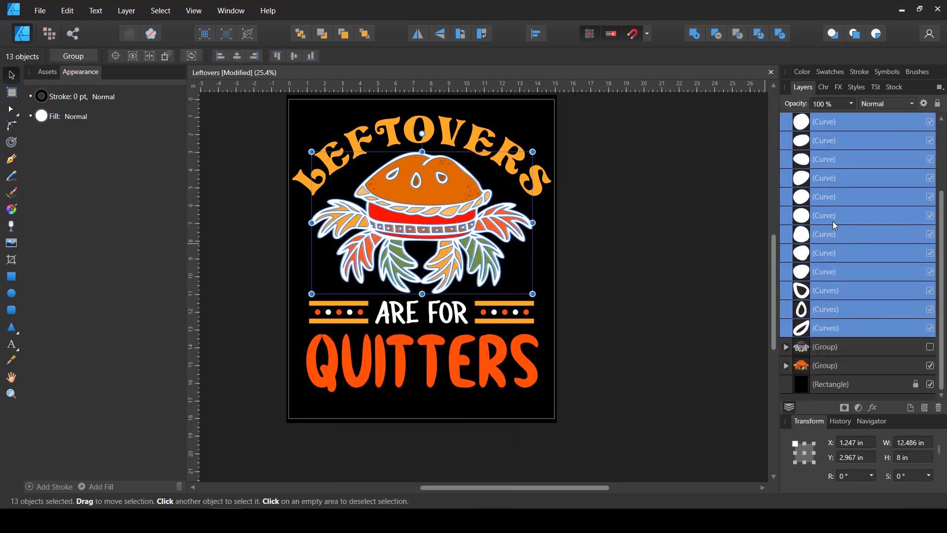
left_click(696, 38)
left_click_drag(804, 198, 807, 203)
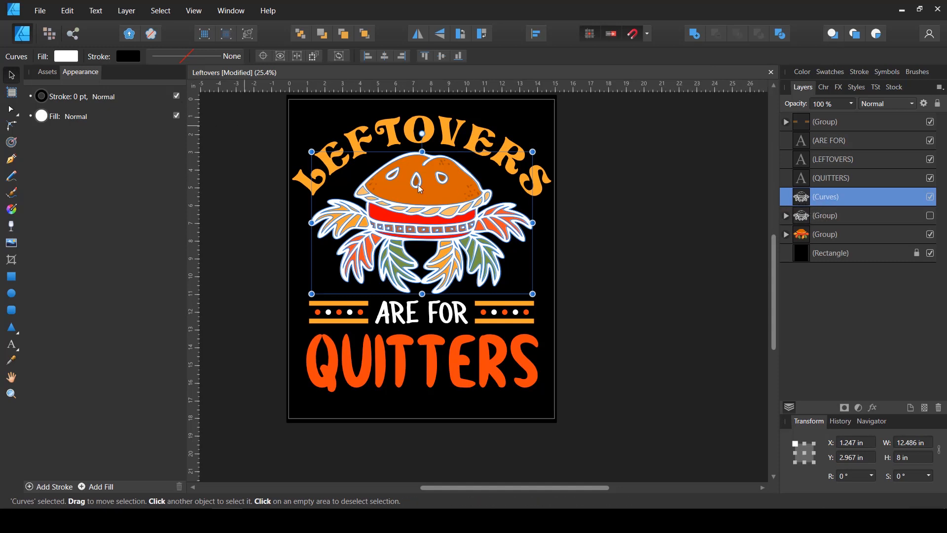
Split the combined line art into individual filled shapes with Separate Curves and deselect them
right_click(470, 251)
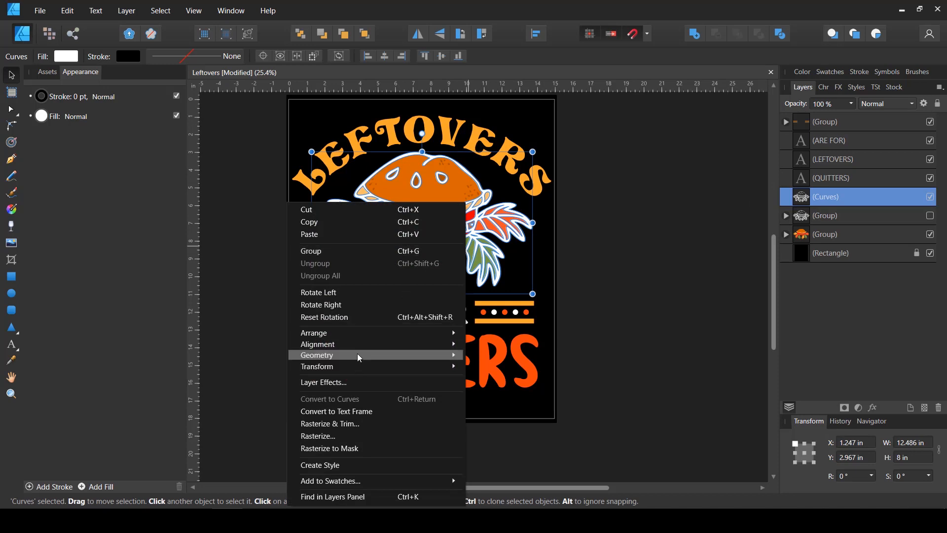
mouse_move(359, 356)
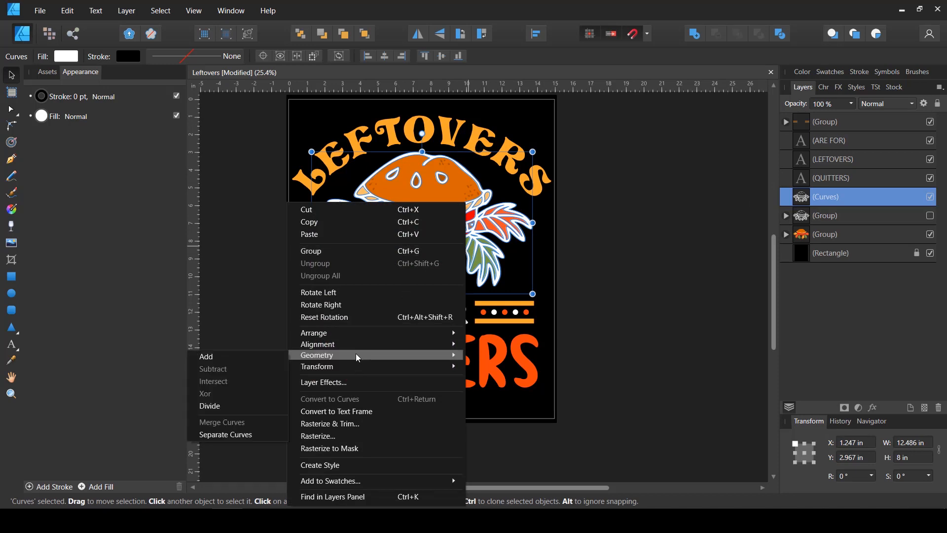
left_click(216, 439)
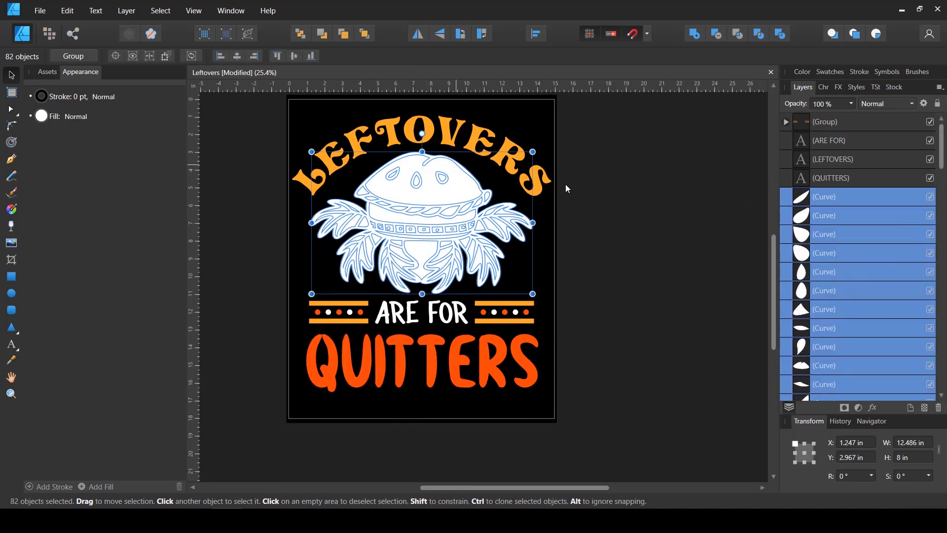
left_click(657, 230)
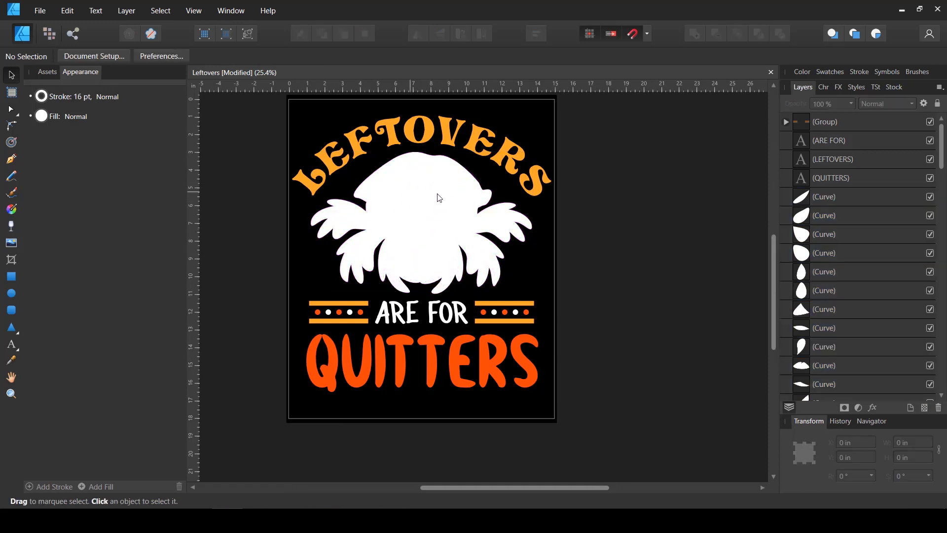
Subtract the gap shape between the two middle leaves from the white silhouette and move the result below the other separated curves
left_click(422, 262)
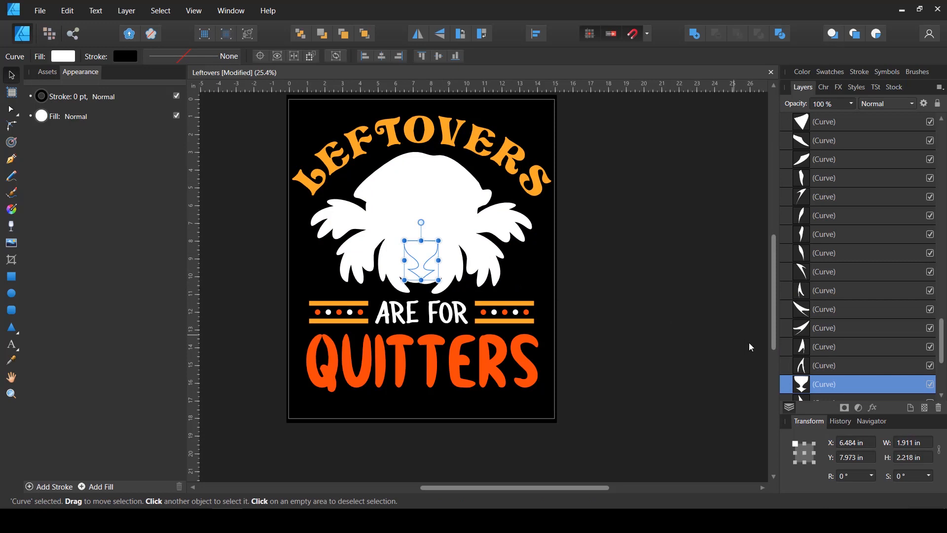
scroll(751, 347, "down", 3)
scroll(420, 186, "up", 1)
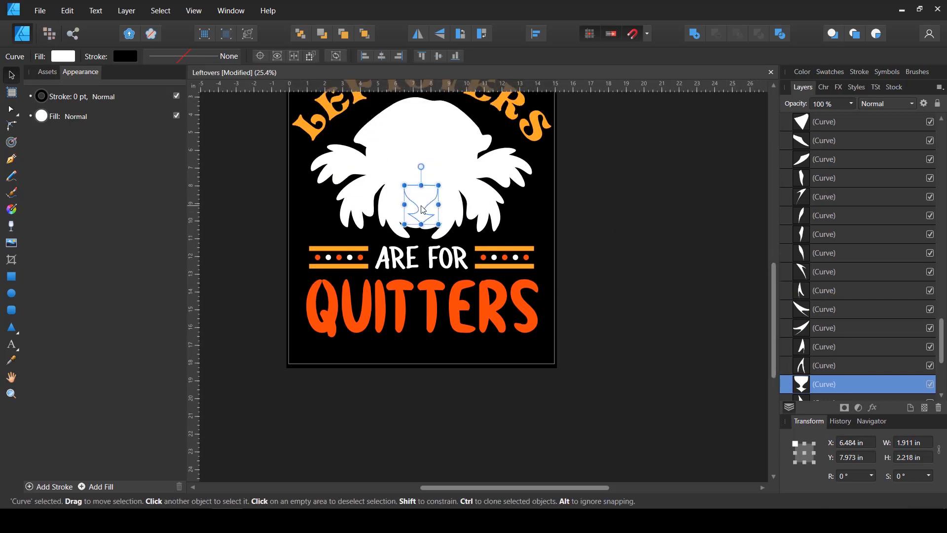
scroll(423, 210, "up", 2)
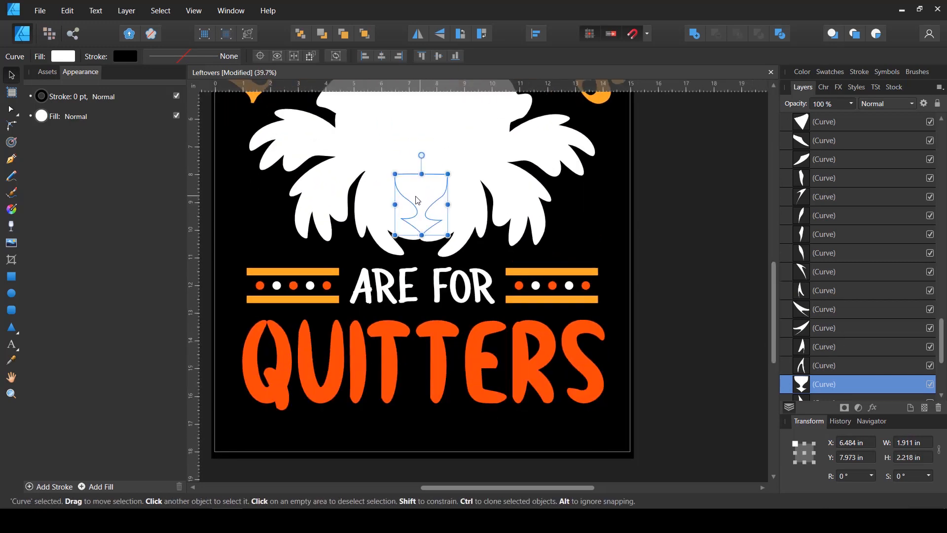
scroll(823, 300, "down", 3)
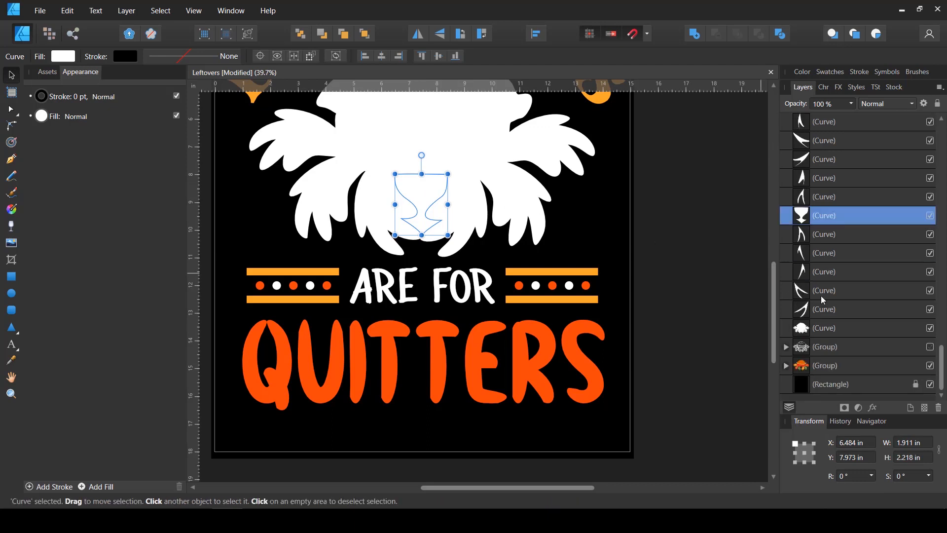
left_click(816, 330, "ctrl")
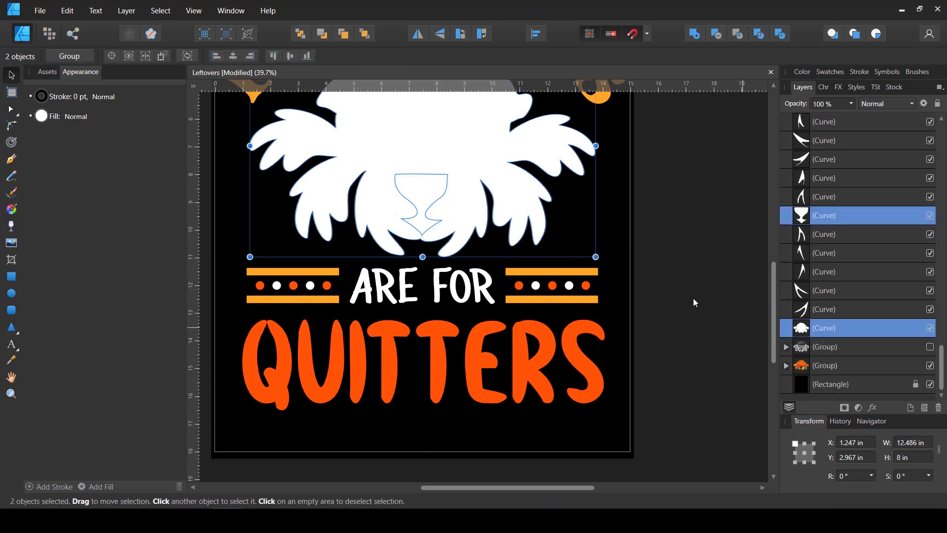
left_click(716, 34)
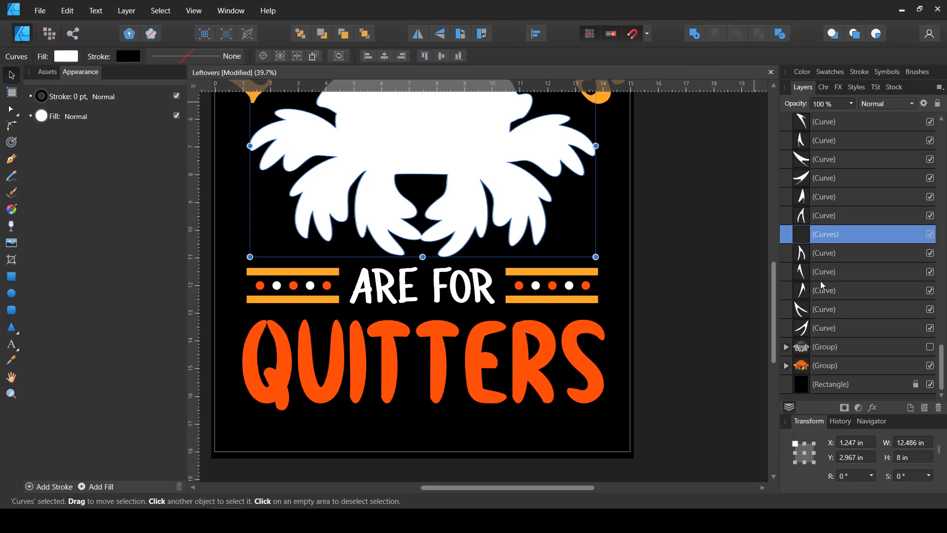
left_click_drag(808, 242, 789, 341)
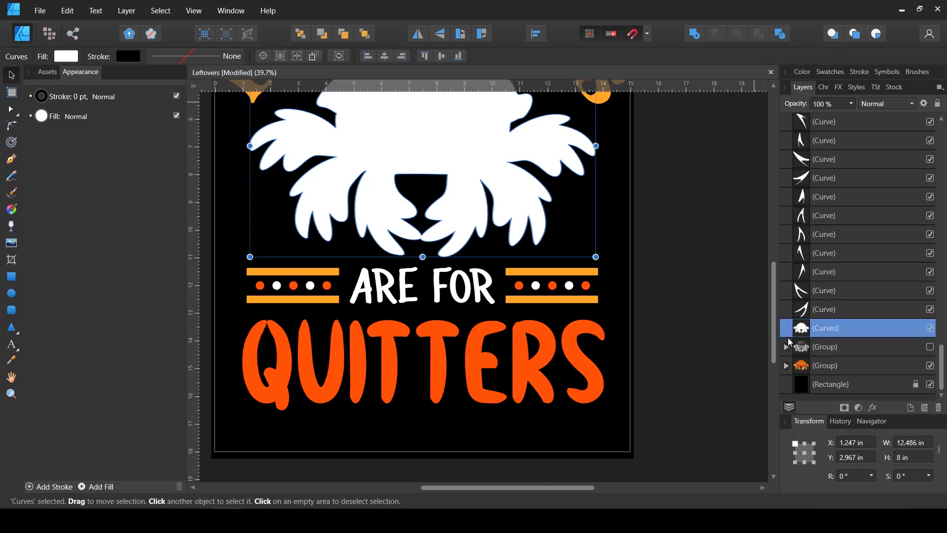
Delete all the leftover separated curves above the white silhouette, keeping the silhouette itself
left_click(802, 311)
scroll(819, 301, "up", 3)
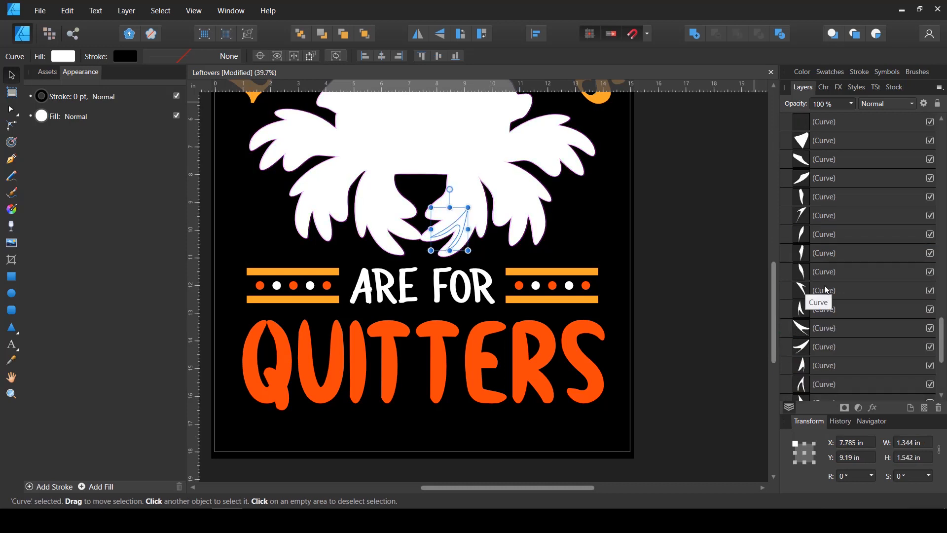
scroll(827, 290, "up", 8)
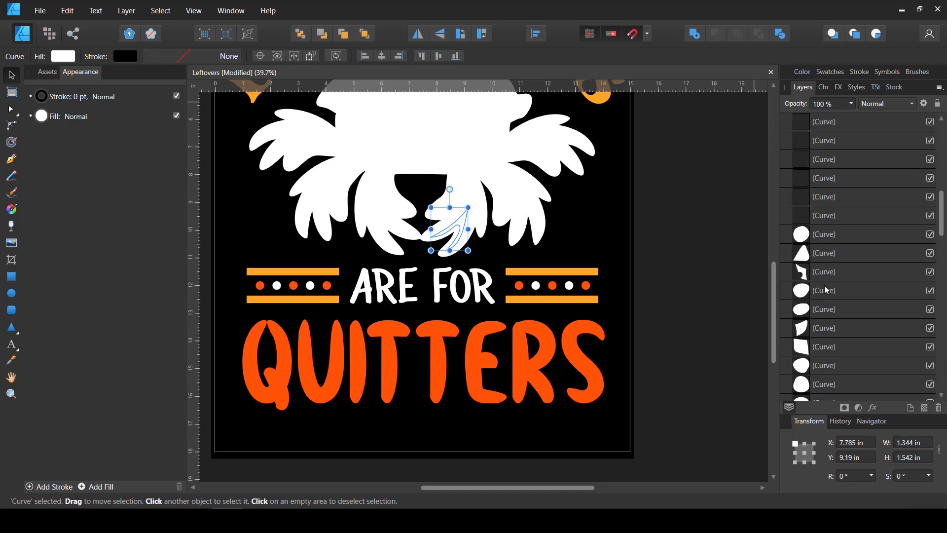
scroll(832, 267, "up", 4)
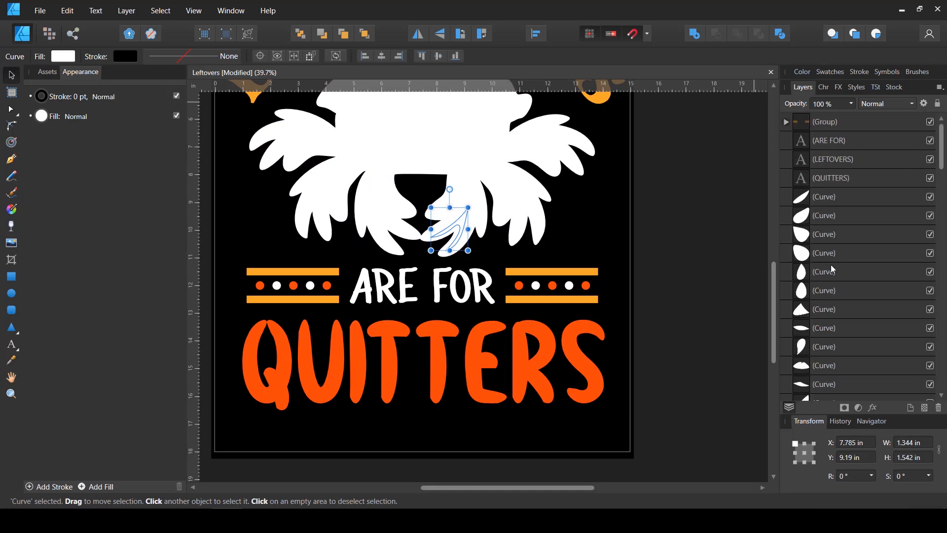
left_click(822, 197, "shift")
key("Delete")
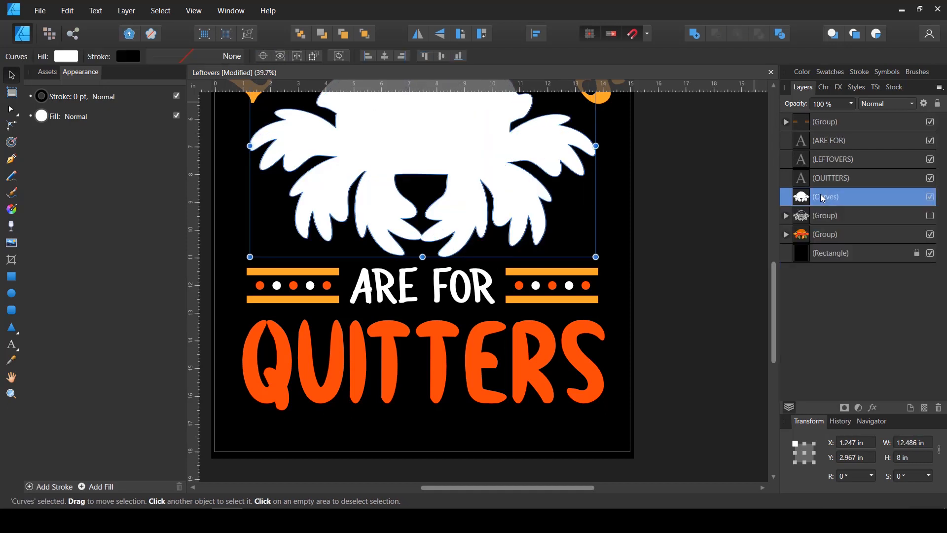
Move the white silhouette below the coloured pie group and make the hidden line-art group visible again
left_click_drag(803, 196, 792, 239)
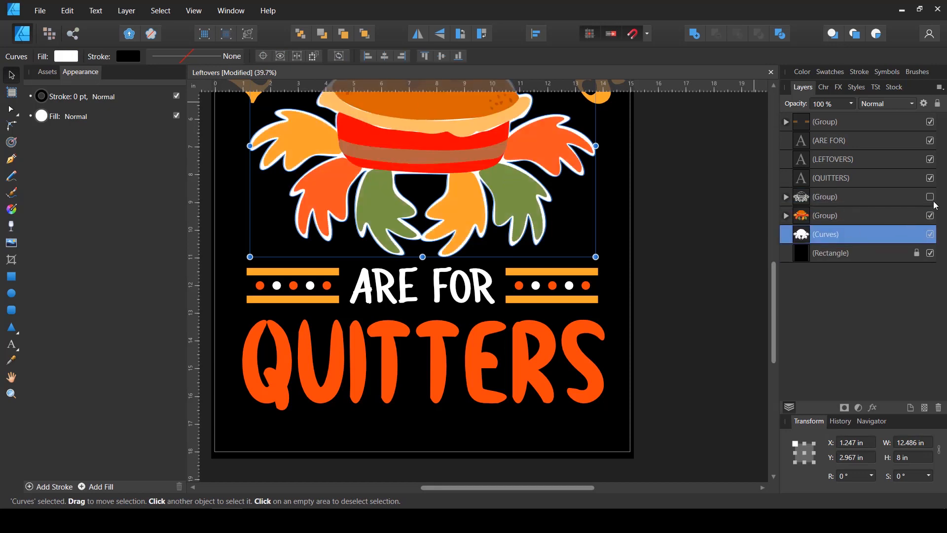
left_click(931, 197)
scroll(563, 174, "up", 3)
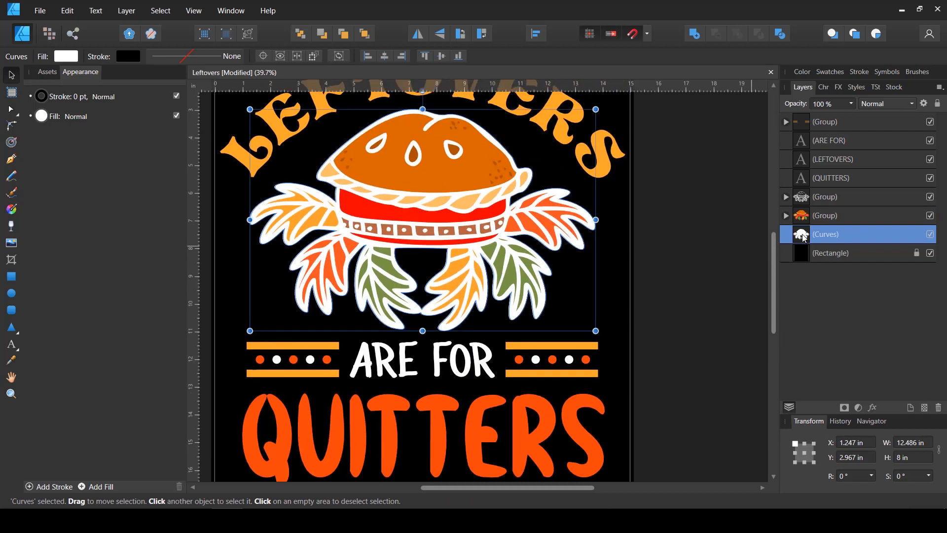
Remove the silhouette's fill and give it a white stroke 23 pt wide
left_click(66, 56)
left_click(194, 80)
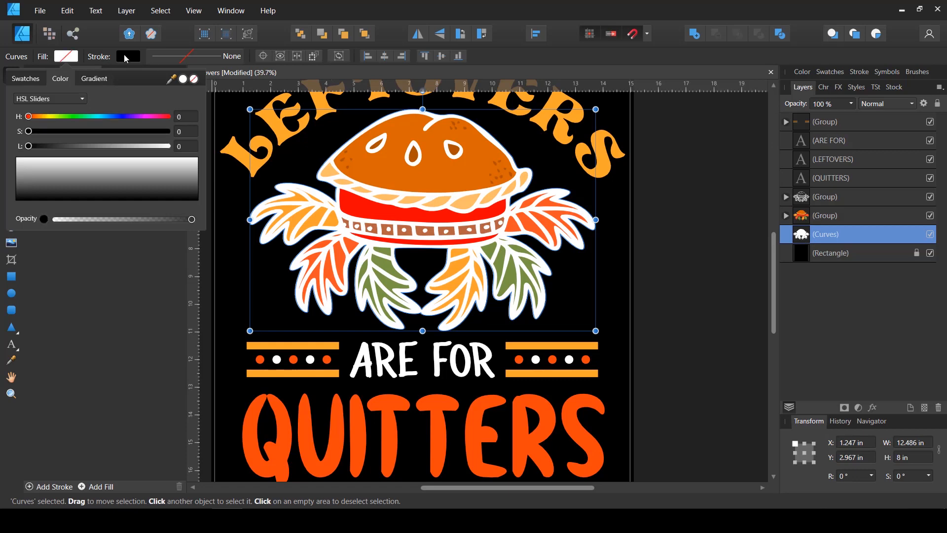
left_click(123, 56)
left_click(126, 55)
left_click_drag(96, 147, 189, 146)
left_click(180, 56)
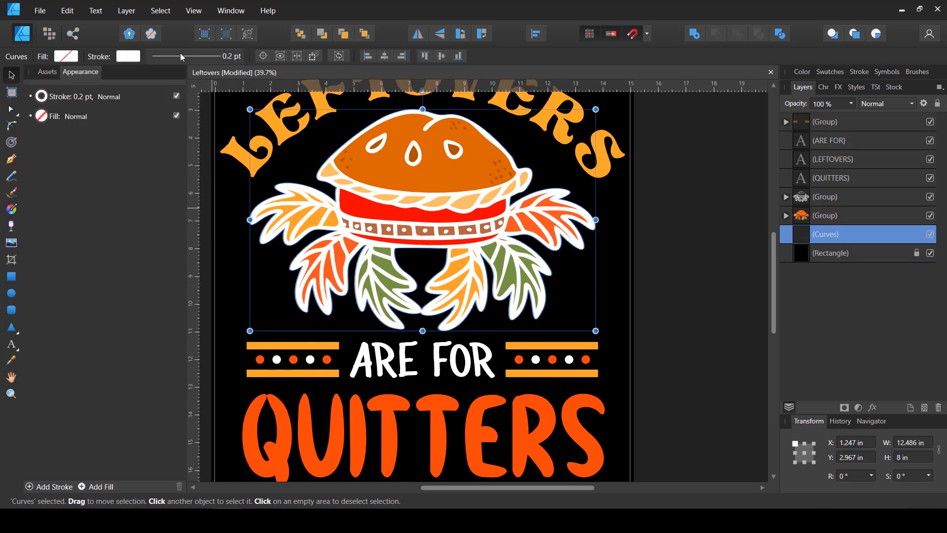
left_click(180, 52)
left_click_drag(155, 99, 191, 102)
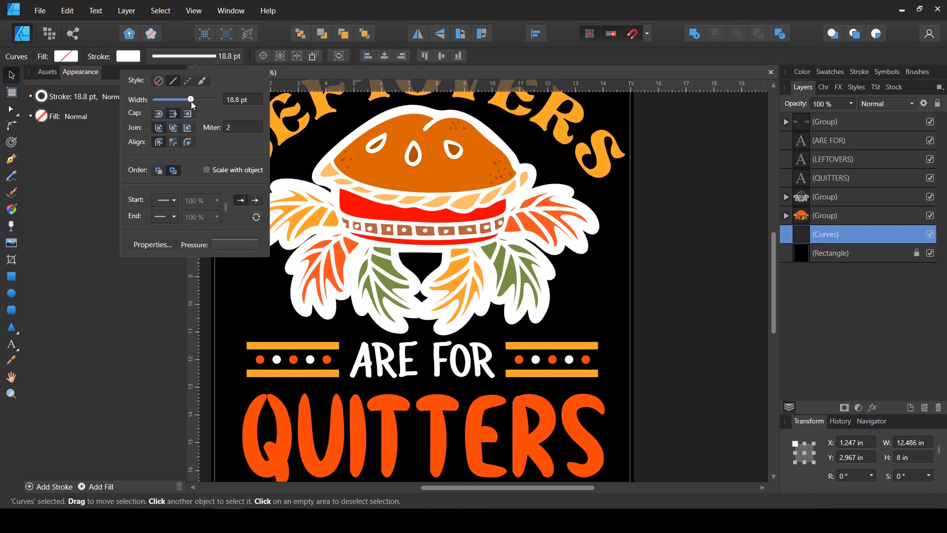
left_click(805, 199)
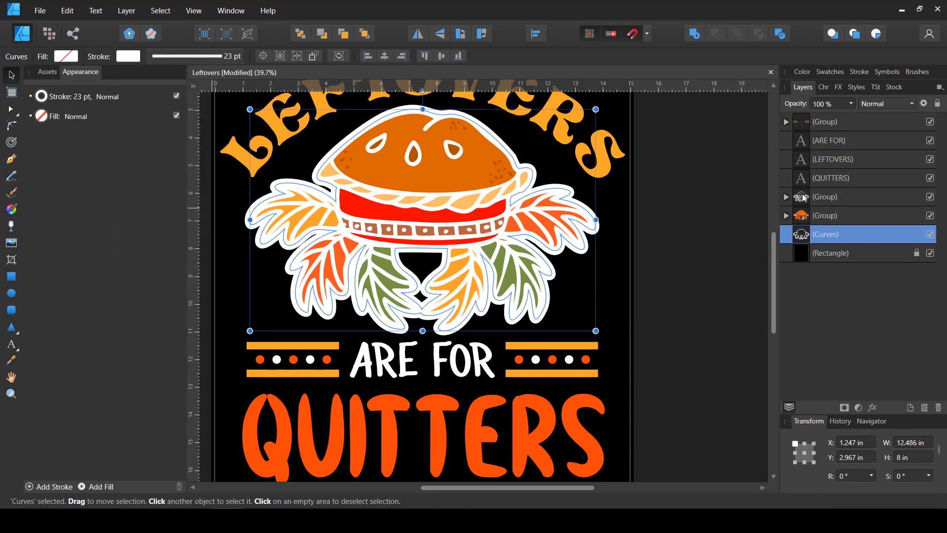
Recolour the pie's line-art group from white to black by setting its fill lightness to 0
left_click(805, 199)
left_click(65, 57)
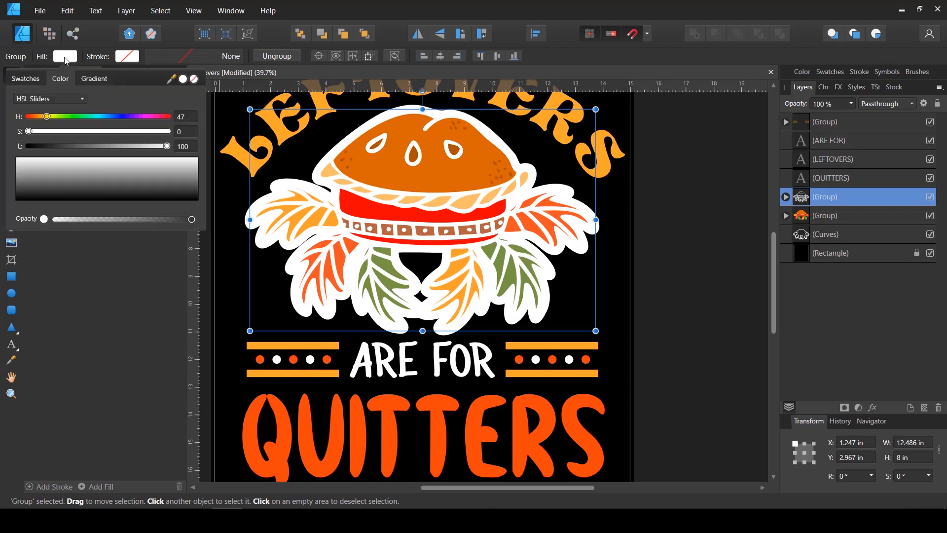
left_click_drag(89, 147, 8, 144)
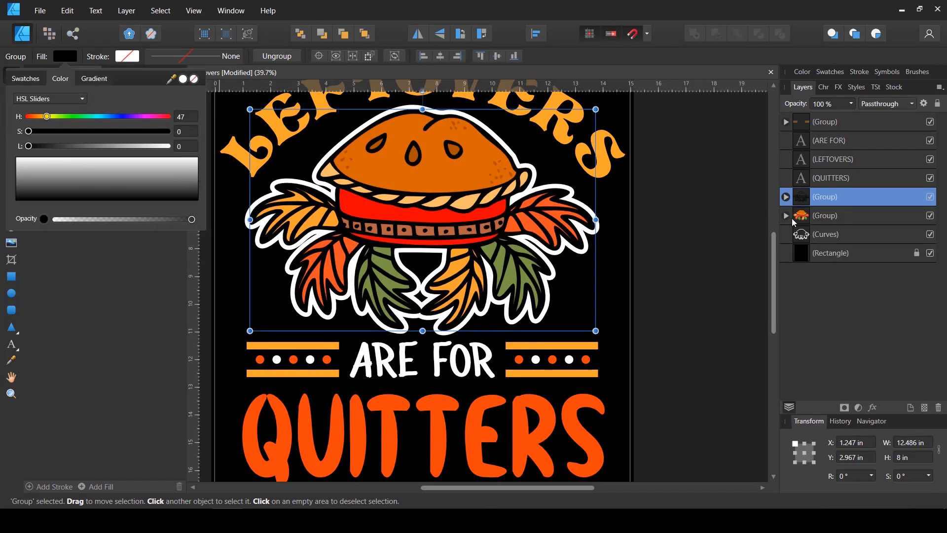
Reduce the white silhouette outline's stroke width to 13.2 pt and deselect it
left_click(820, 235)
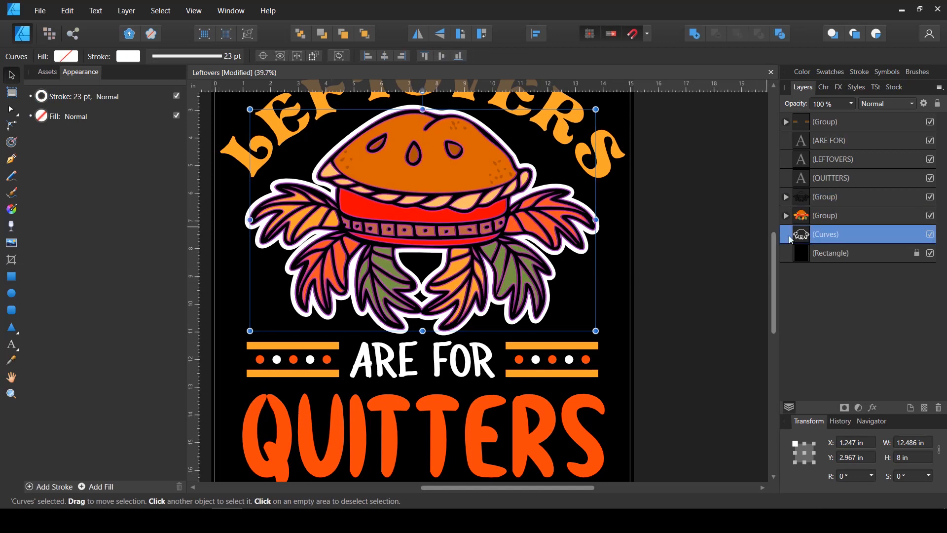
left_click(188, 57)
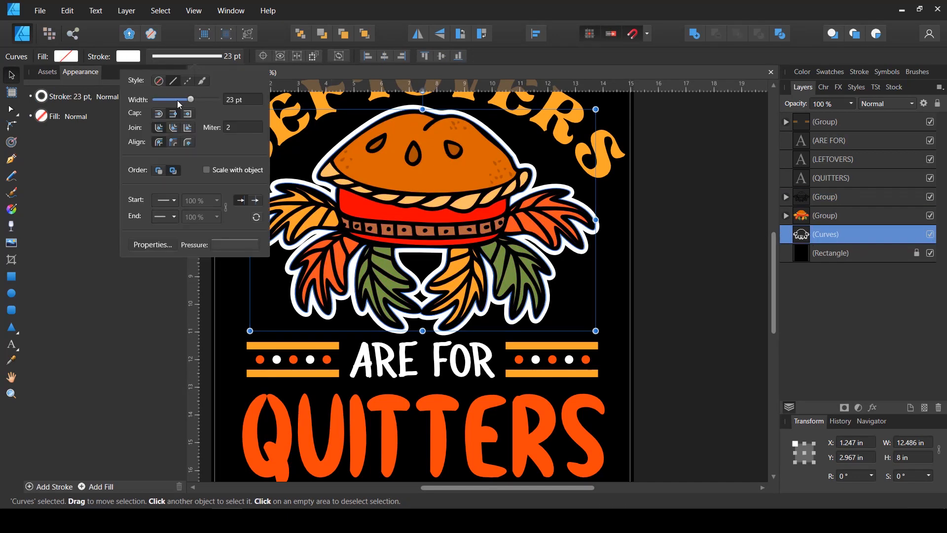
left_click_drag(178, 101, 184, 100)
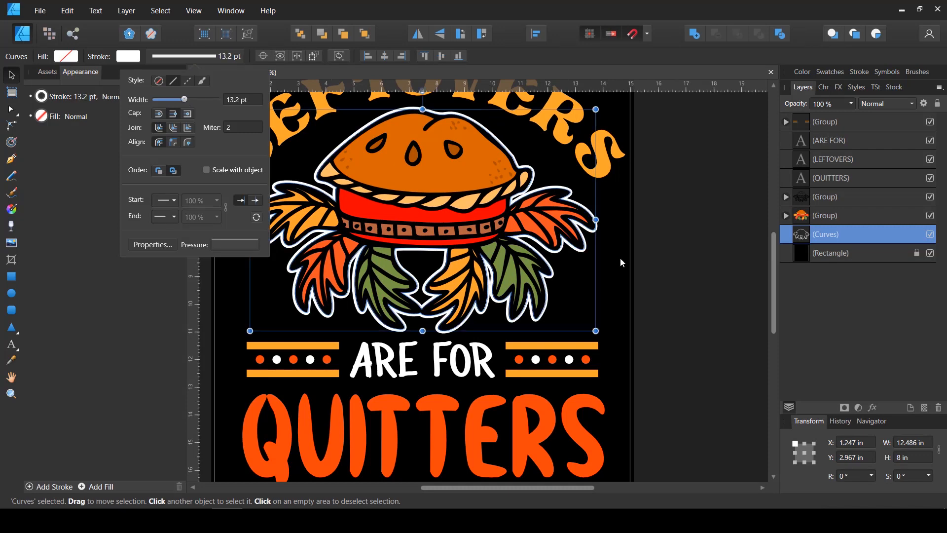
left_click(621, 258)
scroll(623, 257, "down", 4)
scroll(655, 261, "up", 1)
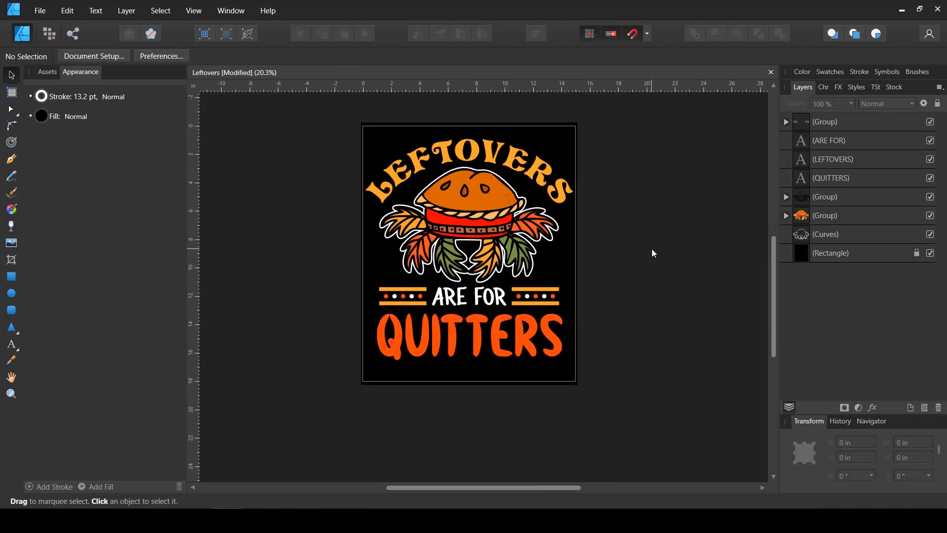
Set the white silhouette outline's stroke width to 17.4 pt and deselect it
left_click(812, 239)
left_click(170, 58)
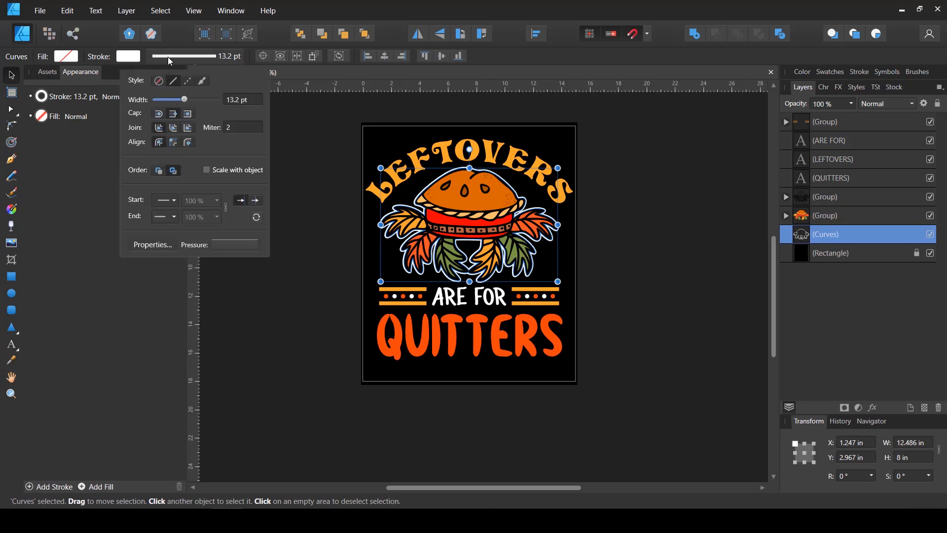
left_click_drag(183, 98, 187, 97)
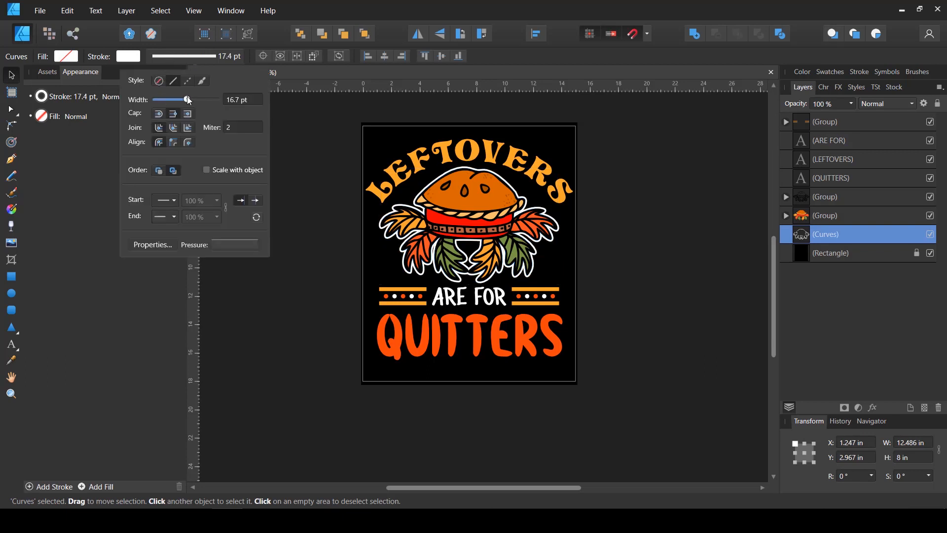
left_click(572, 264)
left_click(635, 260)
scroll(635, 259, "up", 1)
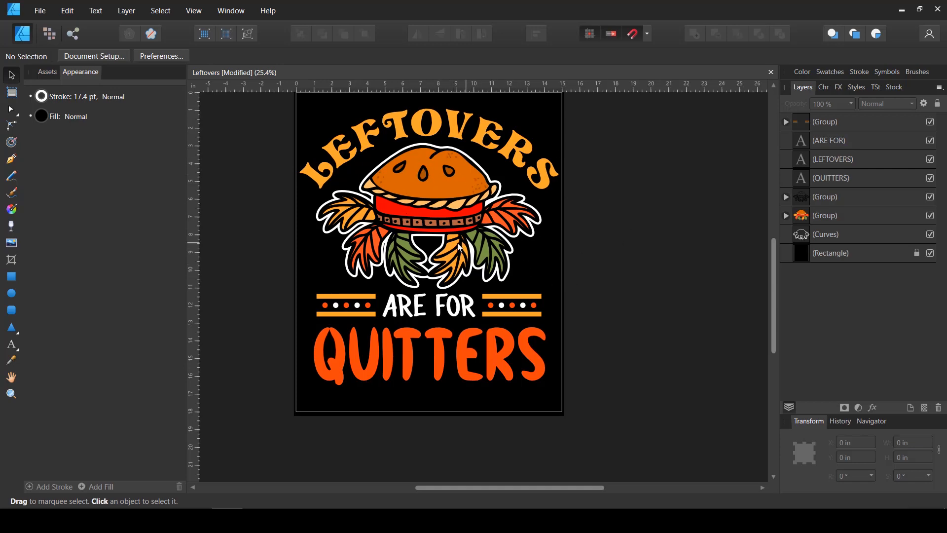
scroll(463, 269, "up", 1)
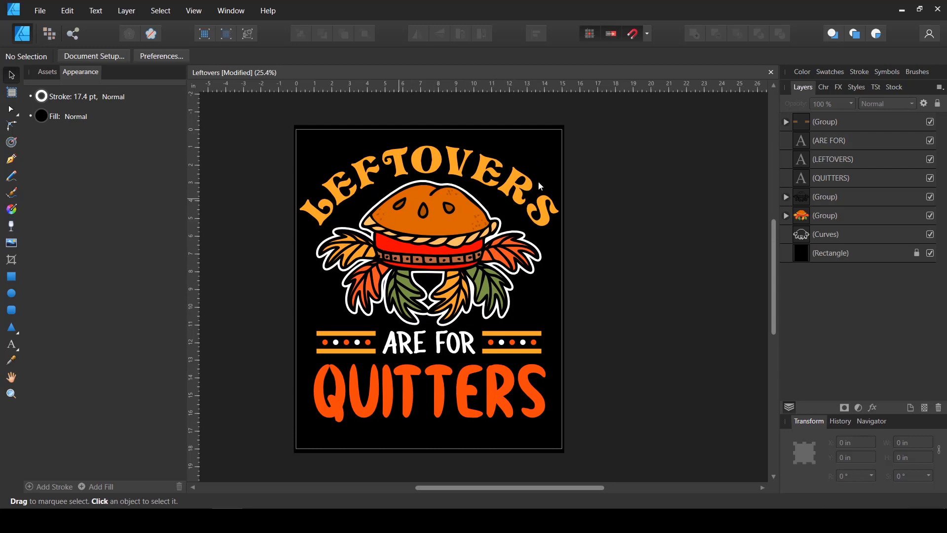